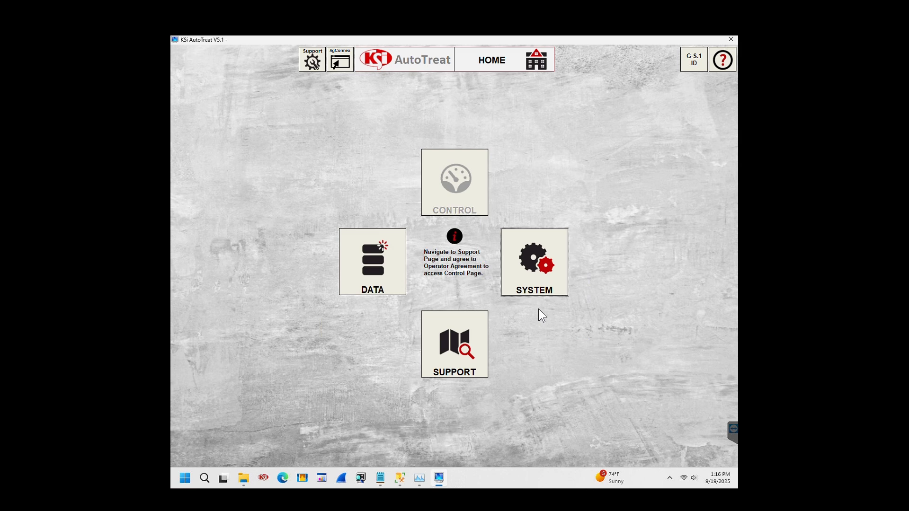
On the support page, fill in the operator agreement's applicator name, license number and company 'Company'.
left_click(450, 364)
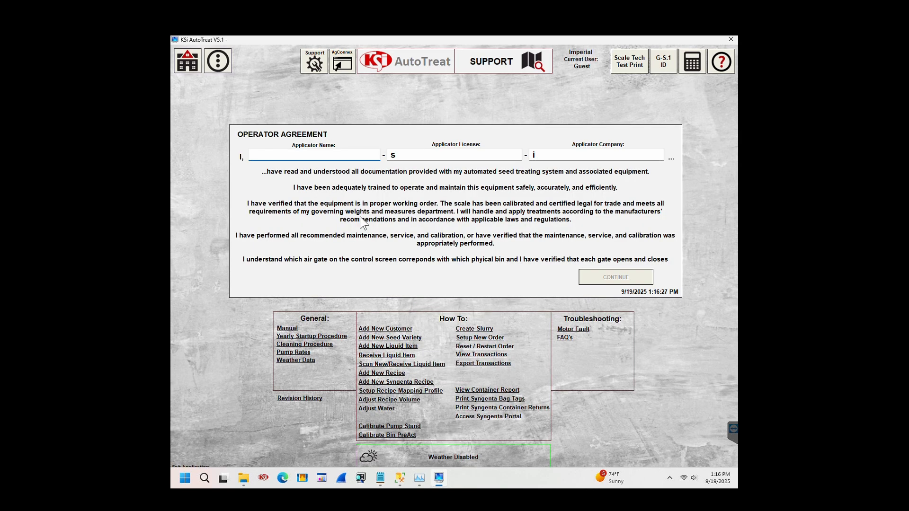
type("KSI Edge Partner")
key("Tab")
type("123456789")
key("Tab")
type("Company")
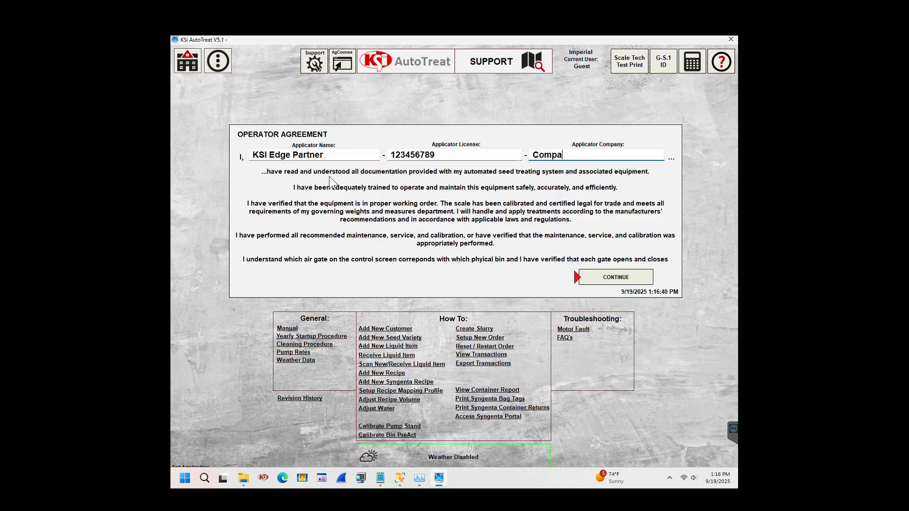
Submit and confirm the operator agreement, then return to the home screen.
left_click(593, 279)
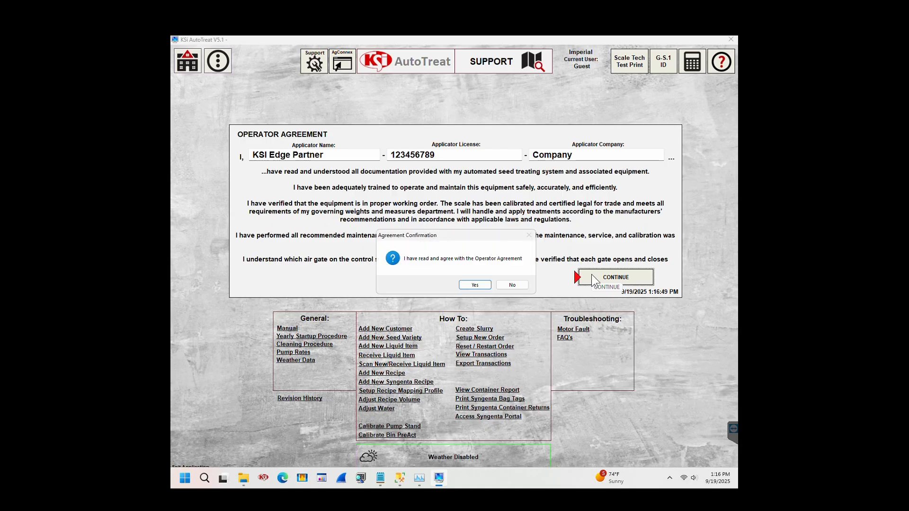
left_click(475, 286)
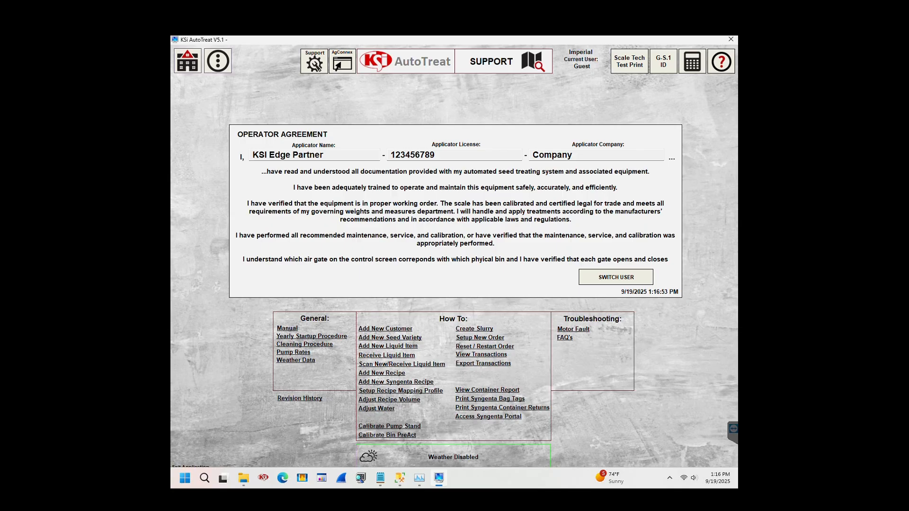
left_click(190, 61)
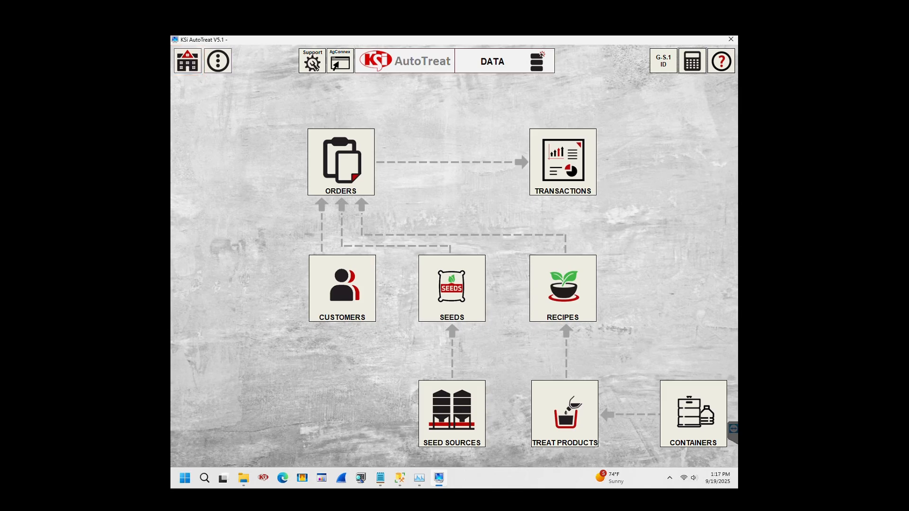
left_click(190, 66)
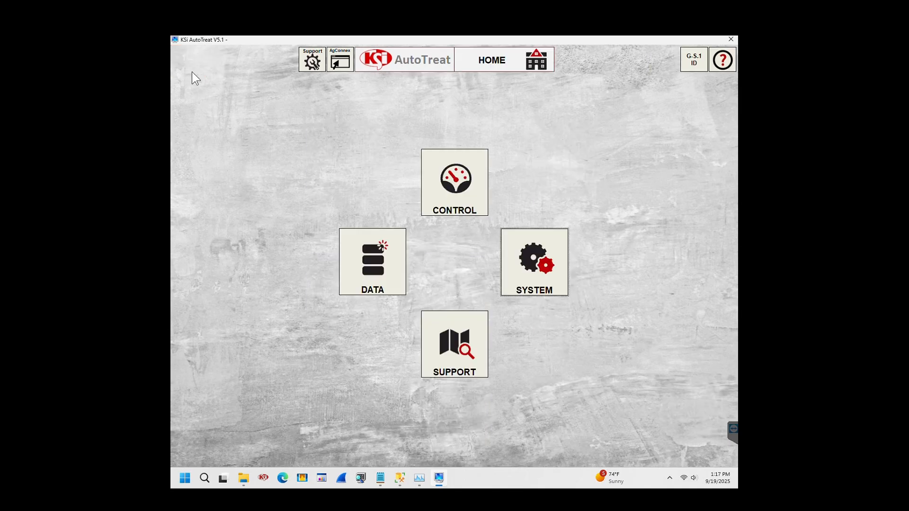
left_click(453, 329)
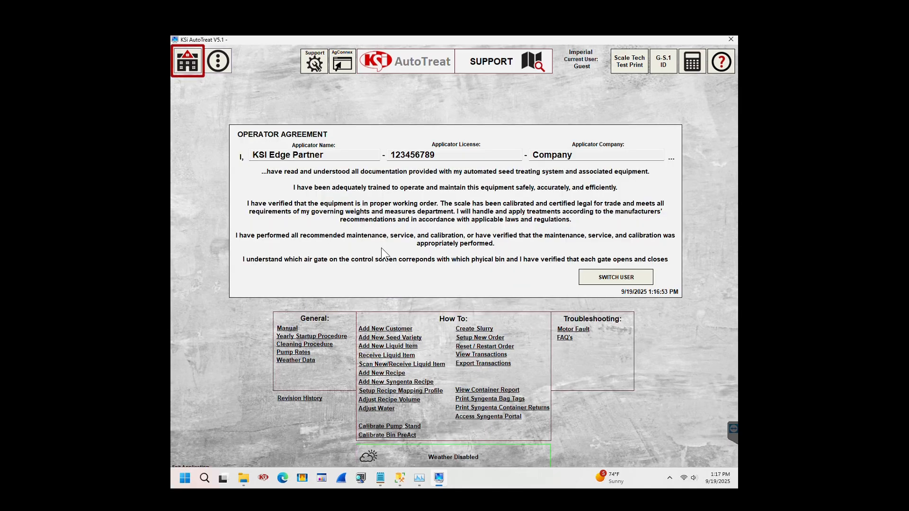
left_click(190, 66)
left_click(540, 269)
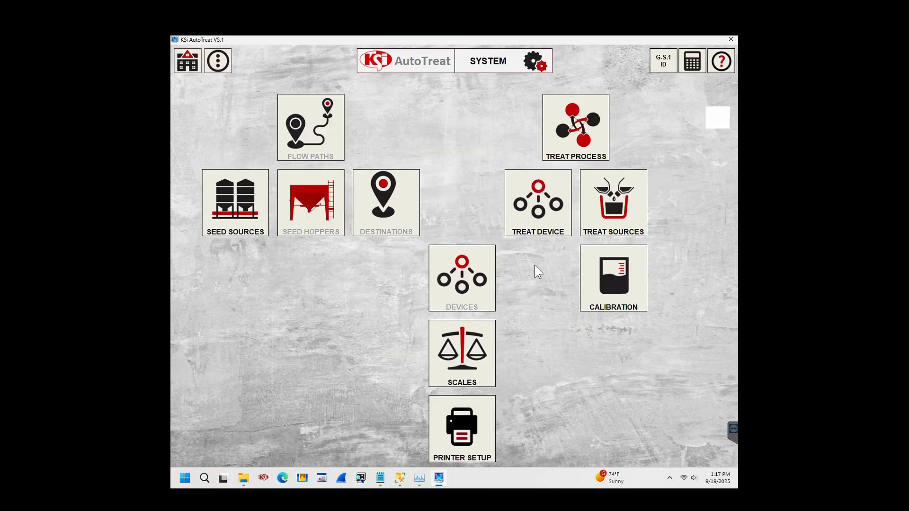
left_click(188, 70)
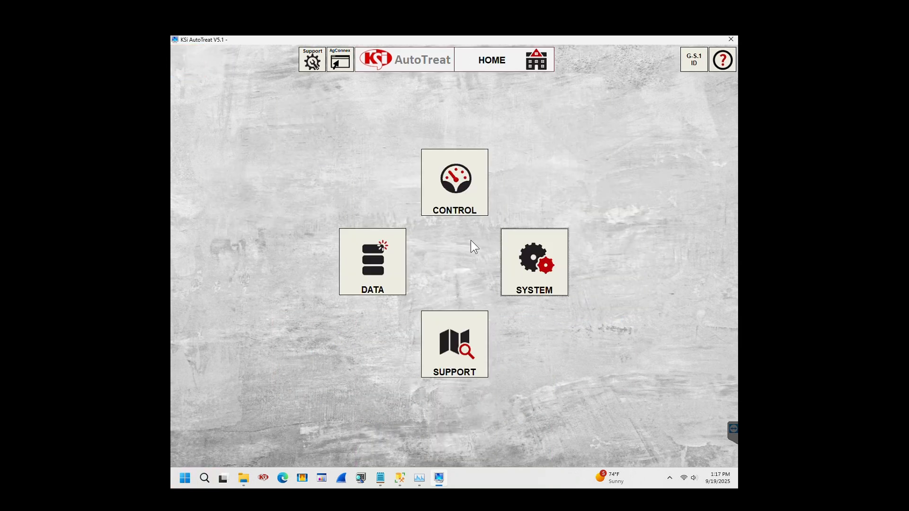
left_click(452, 205)
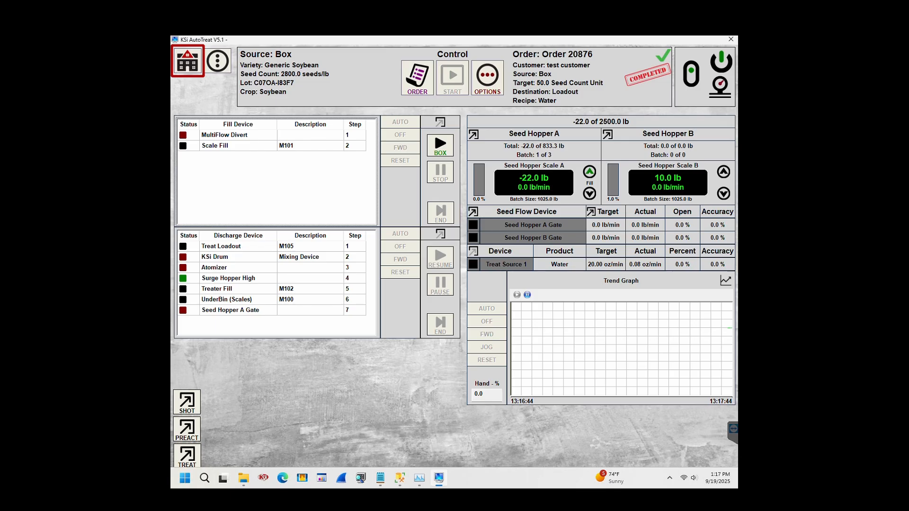
left_click(187, 61)
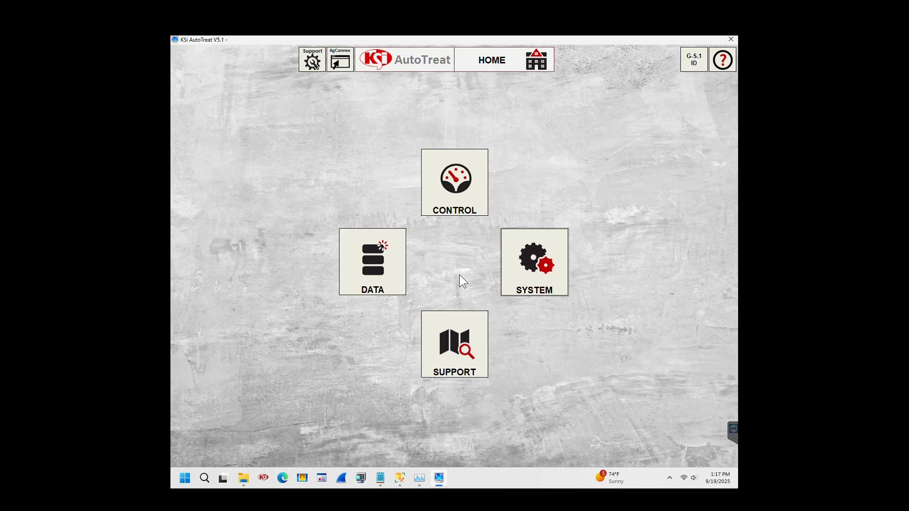
left_click(374, 288)
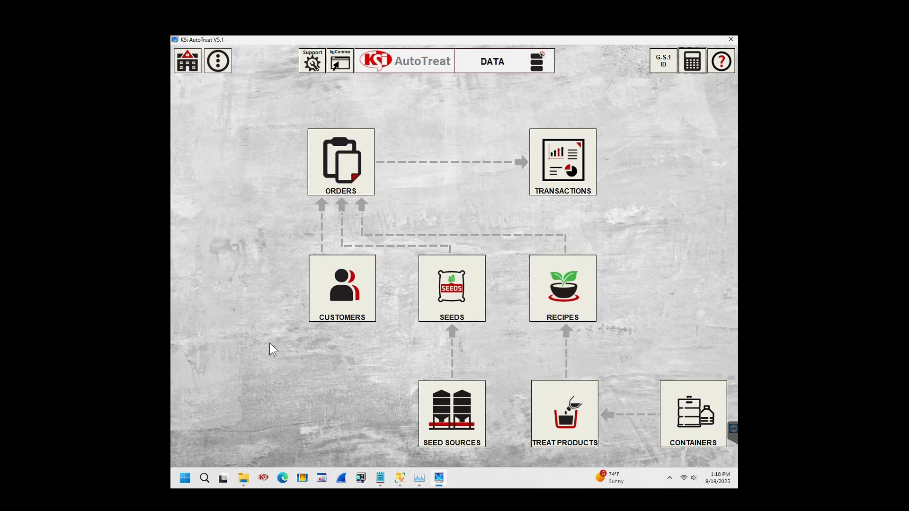
left_click(187, 61)
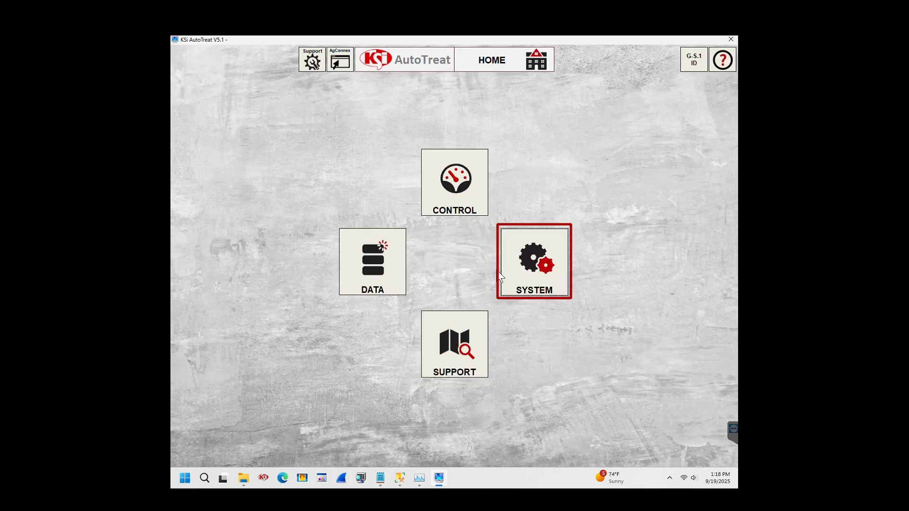
left_click(532, 280)
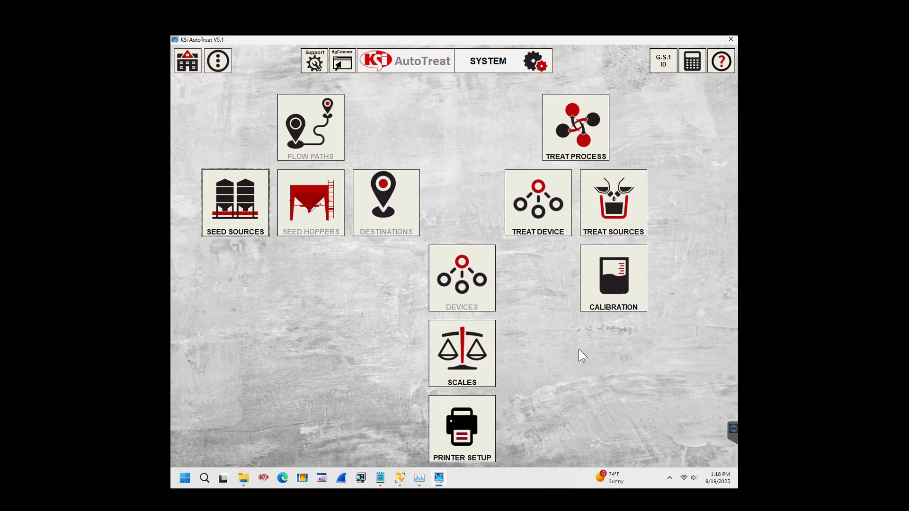
left_click(179, 68)
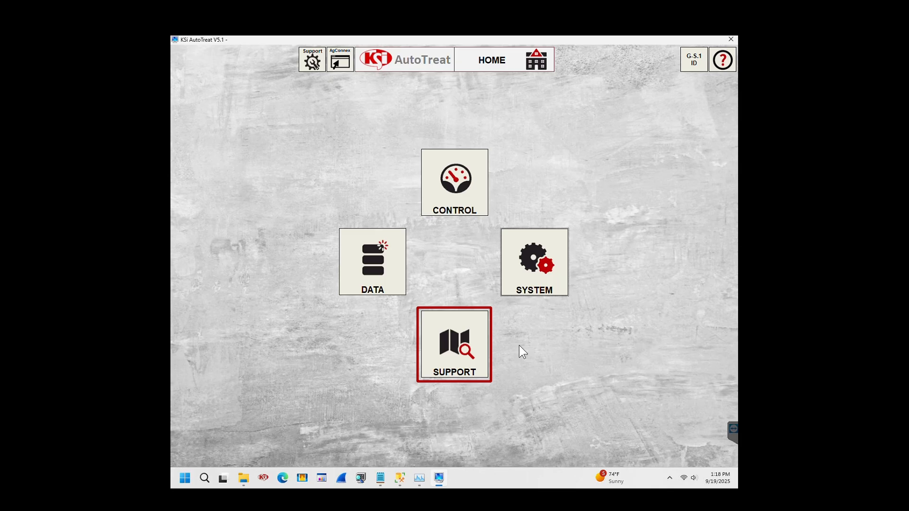
left_click(466, 353)
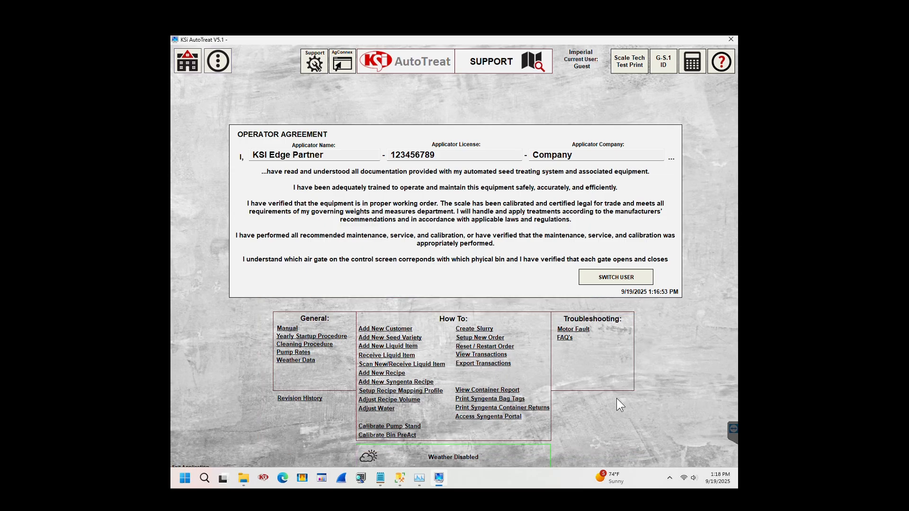
left_click(180, 66)
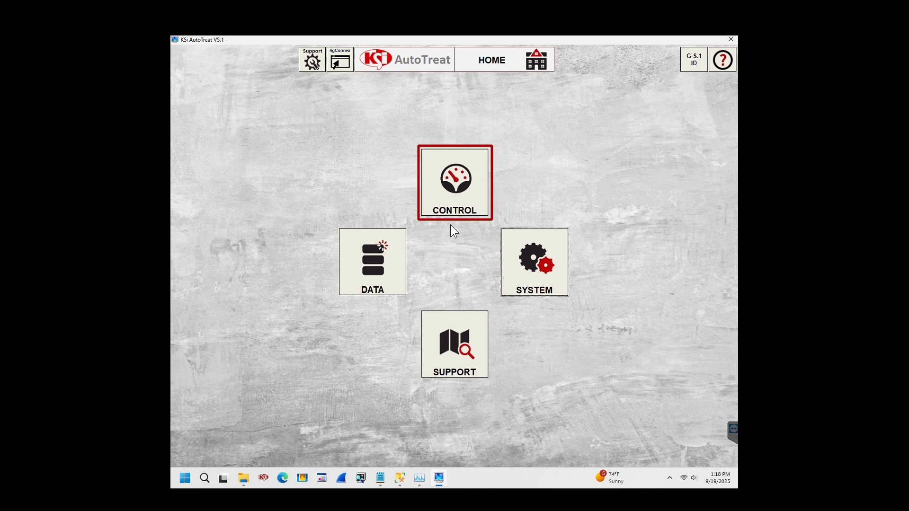
Open the Control screen, then jump via screen navigation to Data and then System.
left_click(455, 203)
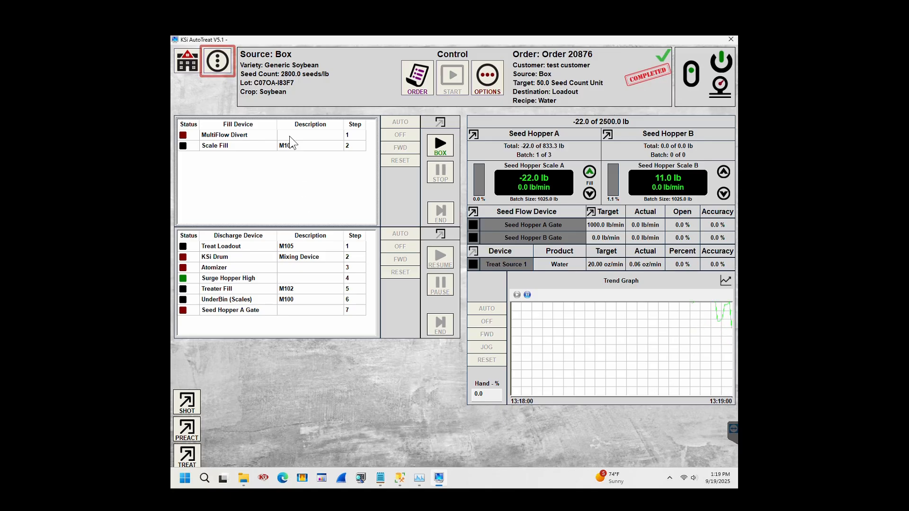
left_click(224, 68)
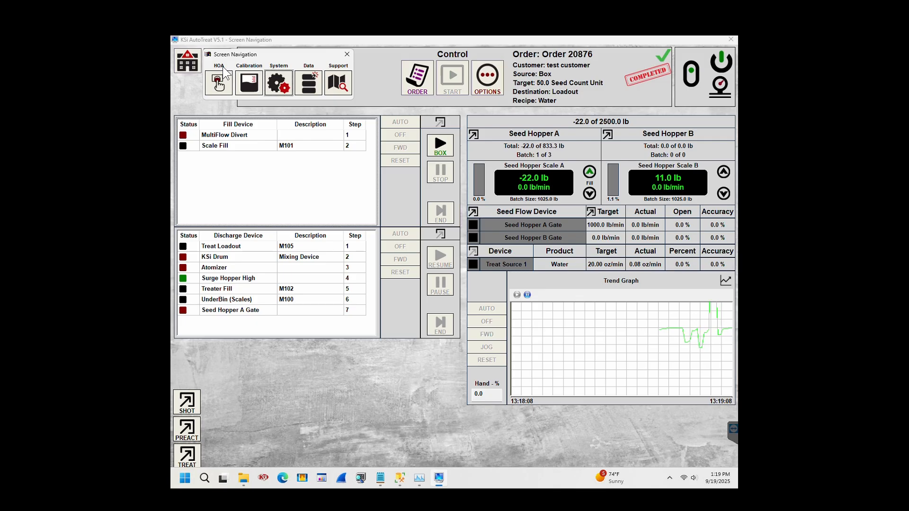
left_click(309, 84)
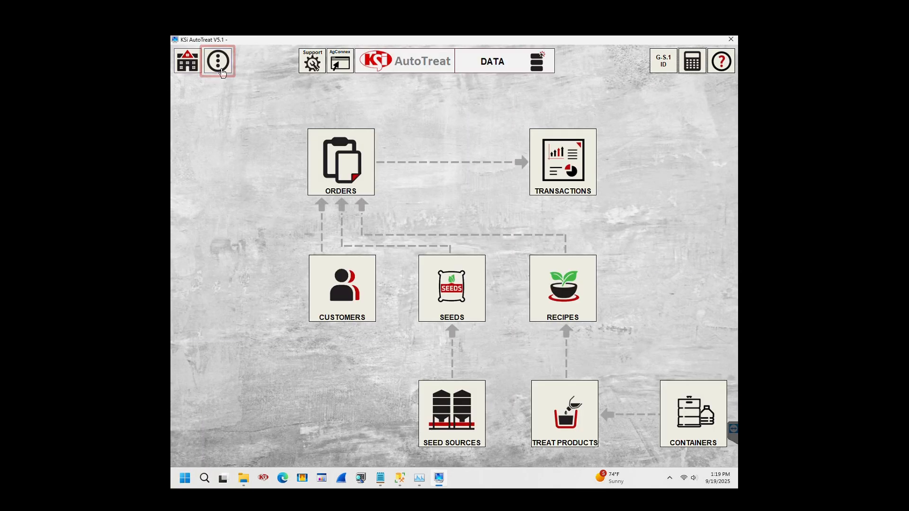
left_click(217, 61)
left_click(278, 85)
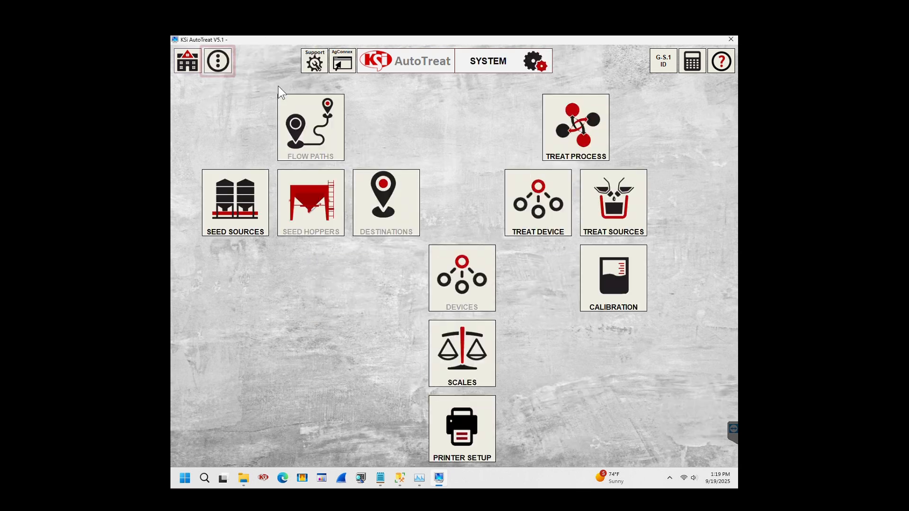
Jump via screen navigation to Support, then back to the Control screen.
left_click(219, 62)
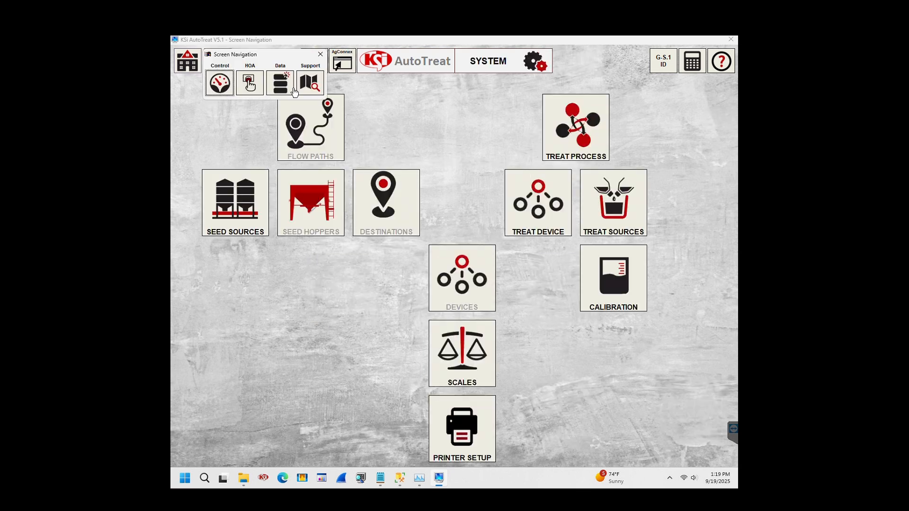
left_click(304, 86)
left_click(221, 69)
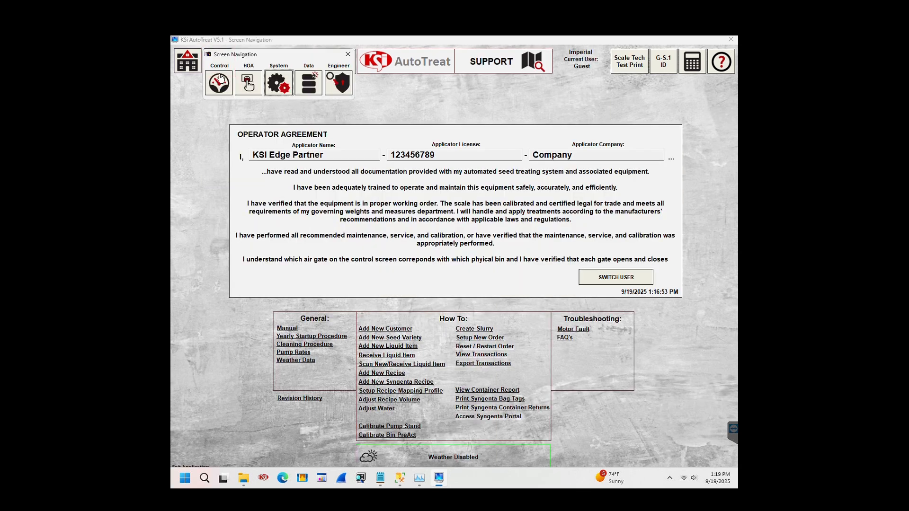
left_click(220, 83)
Pass through Control and the manual HOA device screen, then return to HOME.
left_click(218, 68)
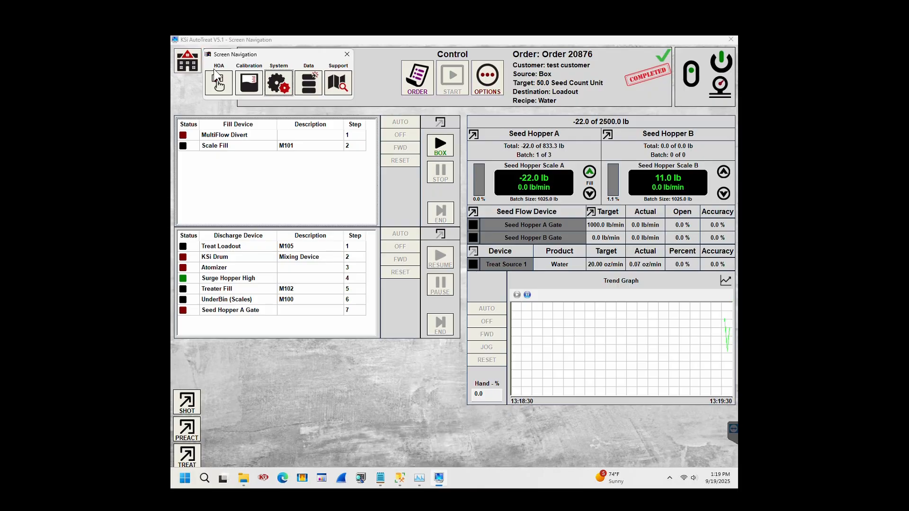
left_click(217, 83)
left_click(217, 83)
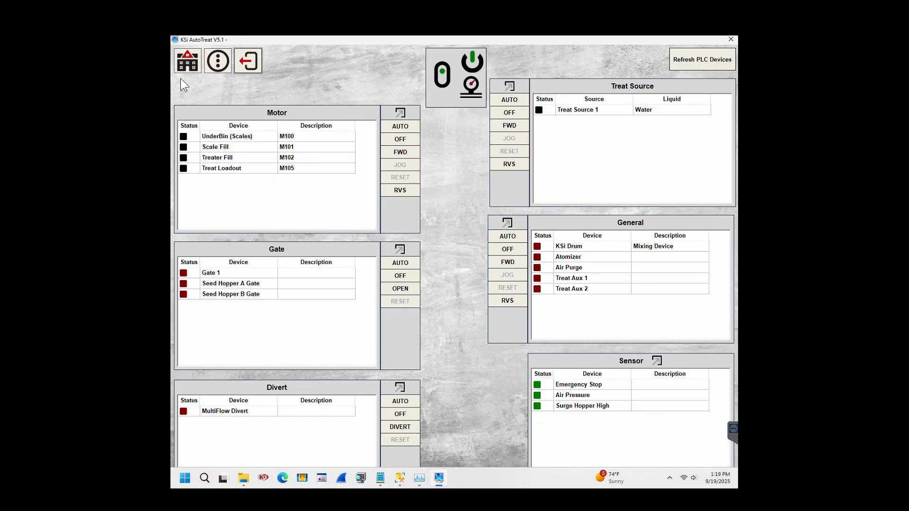
left_click(188, 68)
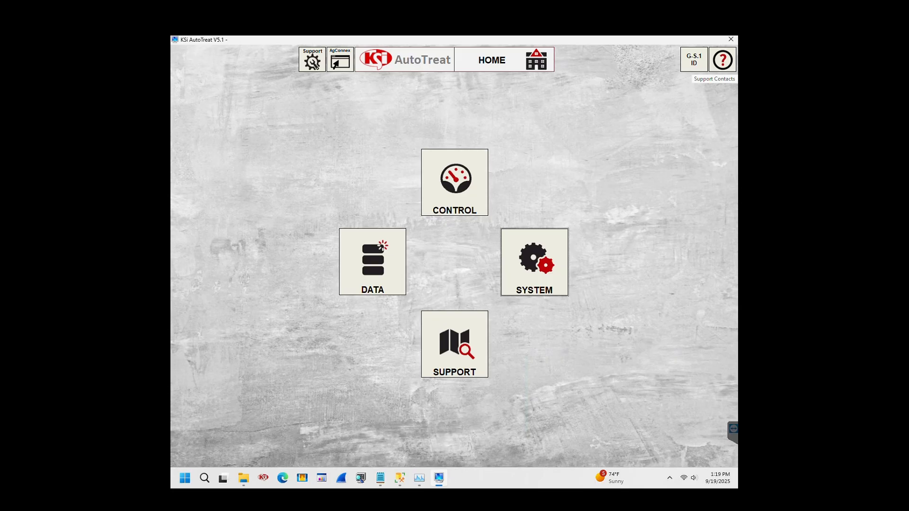
left_click(724, 69)
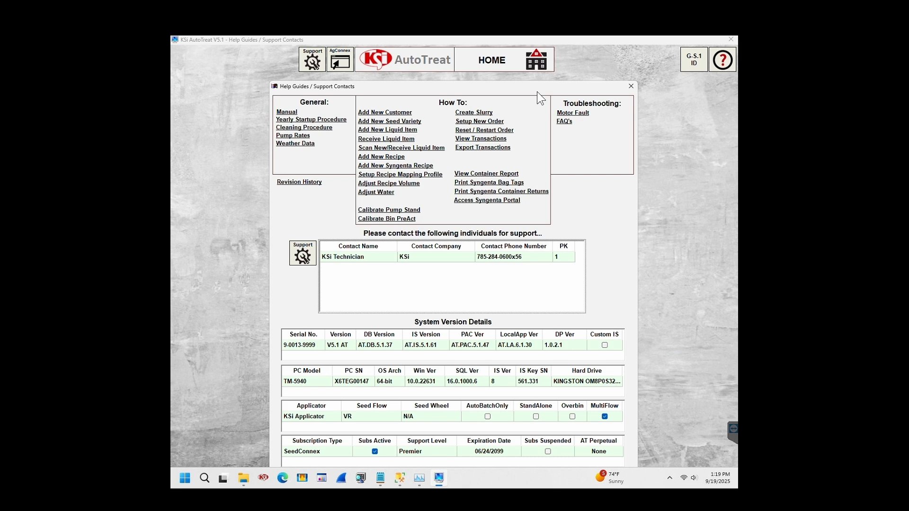
left_click(370, 270)
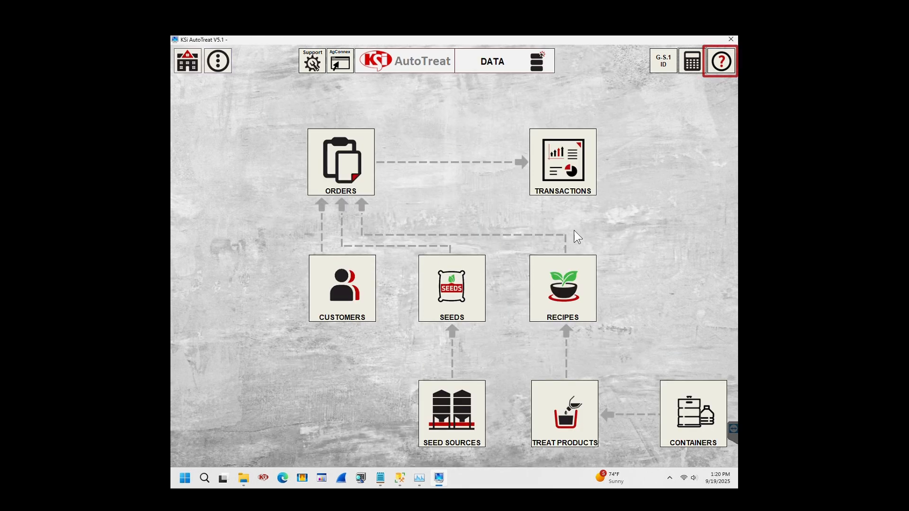
left_click(721, 61)
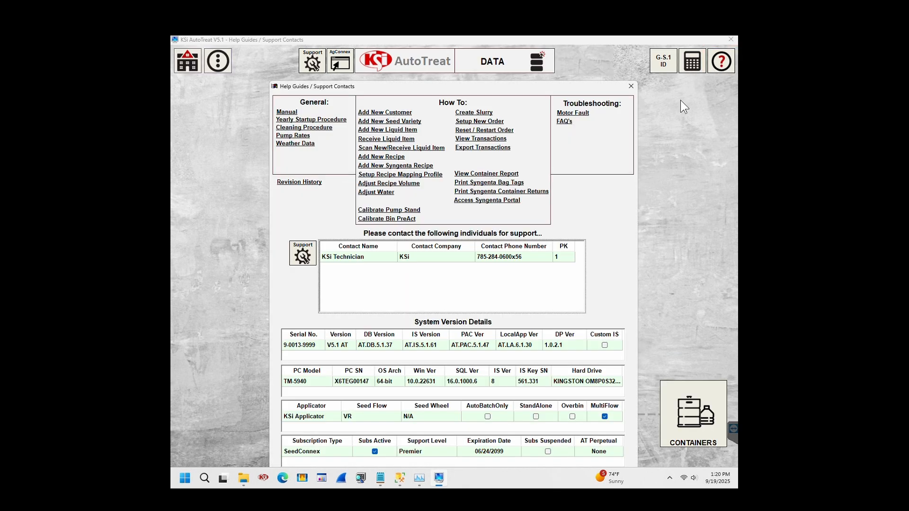
left_click(631, 85)
left_click(219, 64)
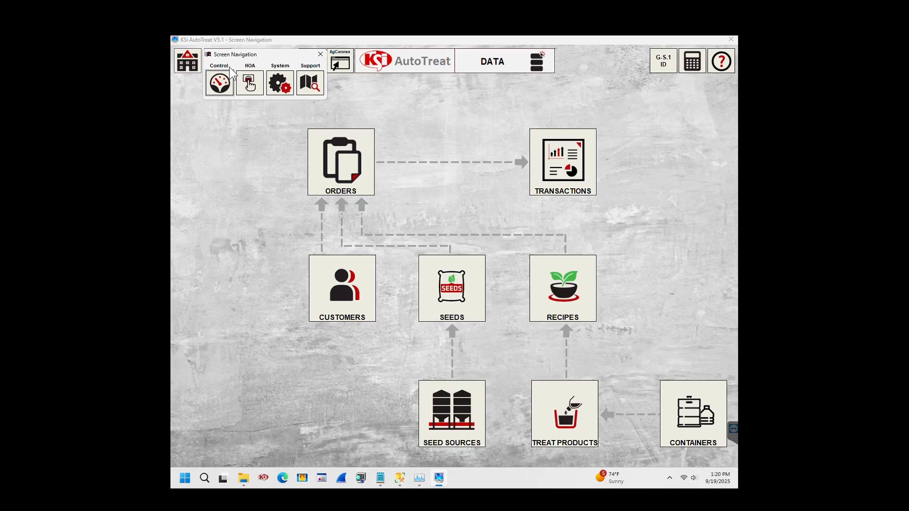
left_click(305, 86)
left_click(722, 61)
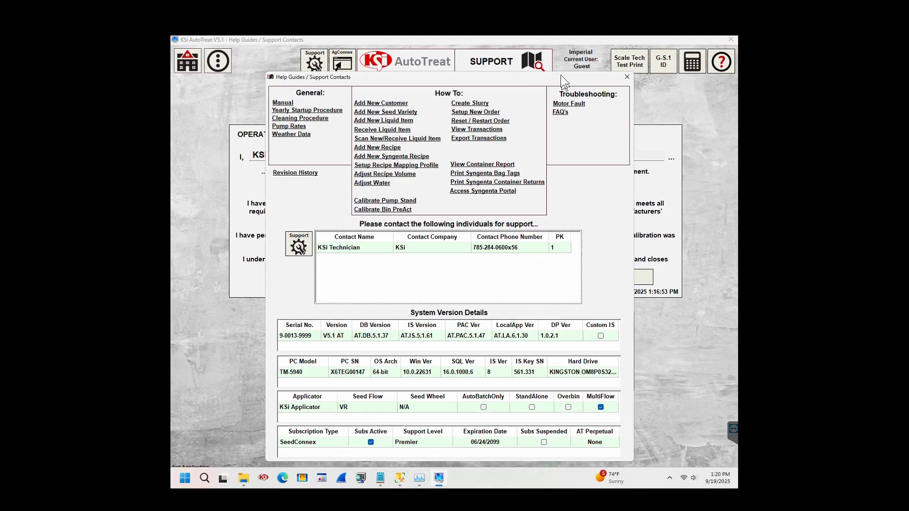
left_click(627, 77)
left_click(221, 66)
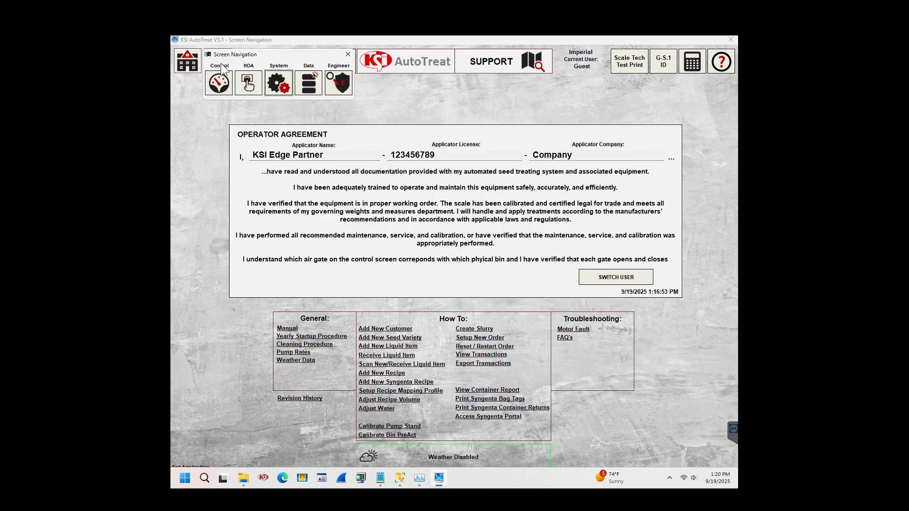
left_click(310, 90)
left_click(718, 70)
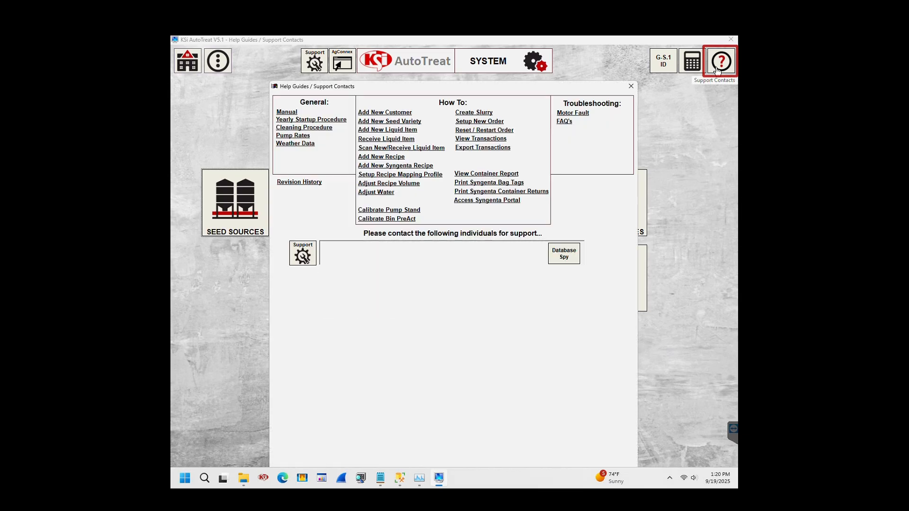
left_click(632, 57)
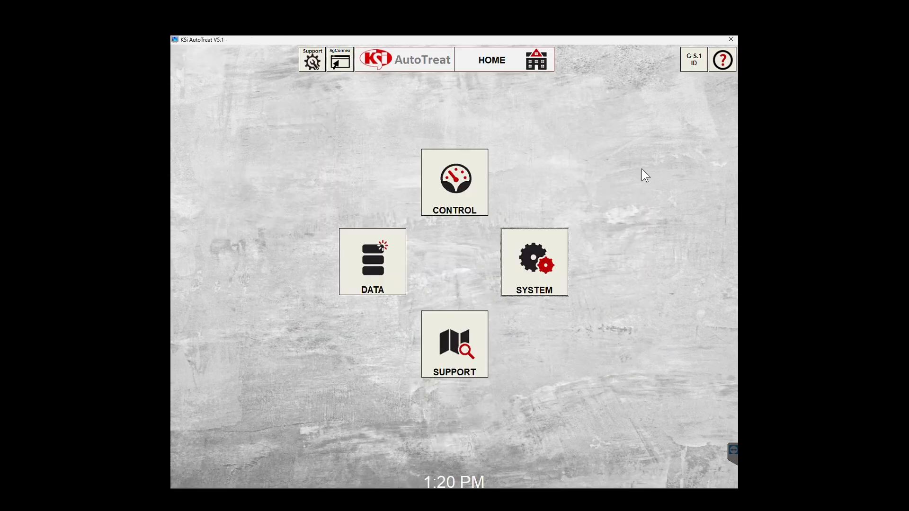
Go to the SYSTEM screen from the HOME screen.
left_click(473, 355)
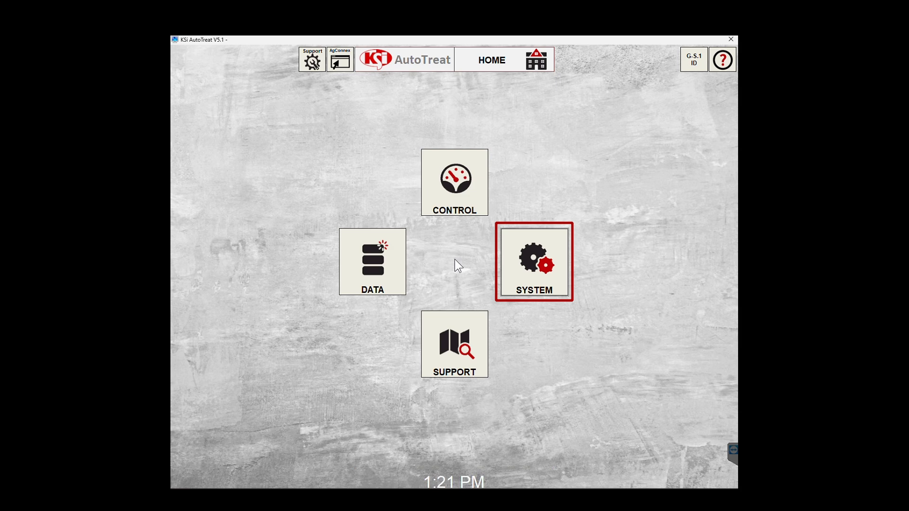
left_click(540, 265)
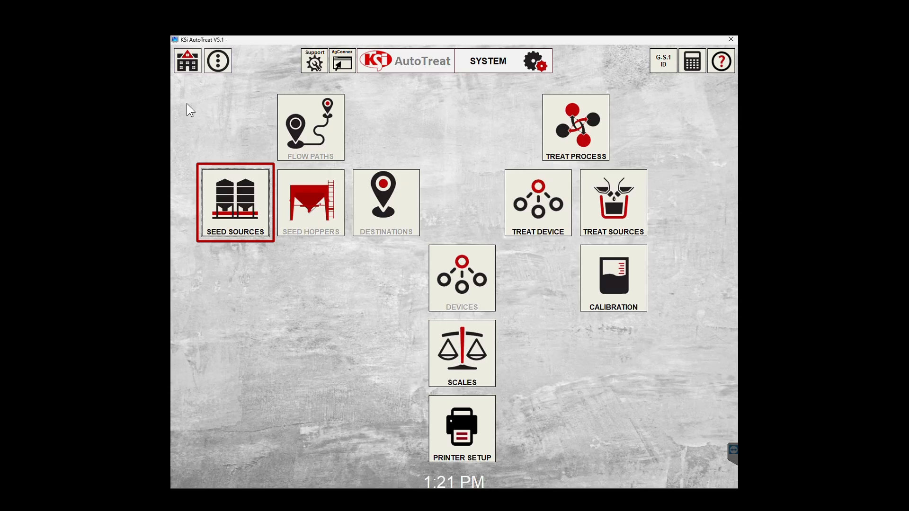
Show the Seed Sources list with Bin 1–4 Generic Soybean and Box.
left_click(229, 221)
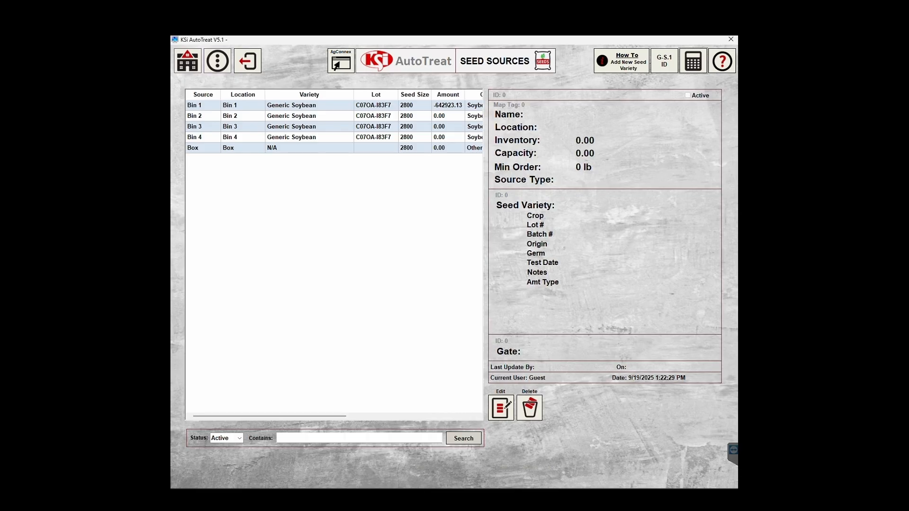
Select the Bin 1 seed source and edit its details.
left_click(268, 106)
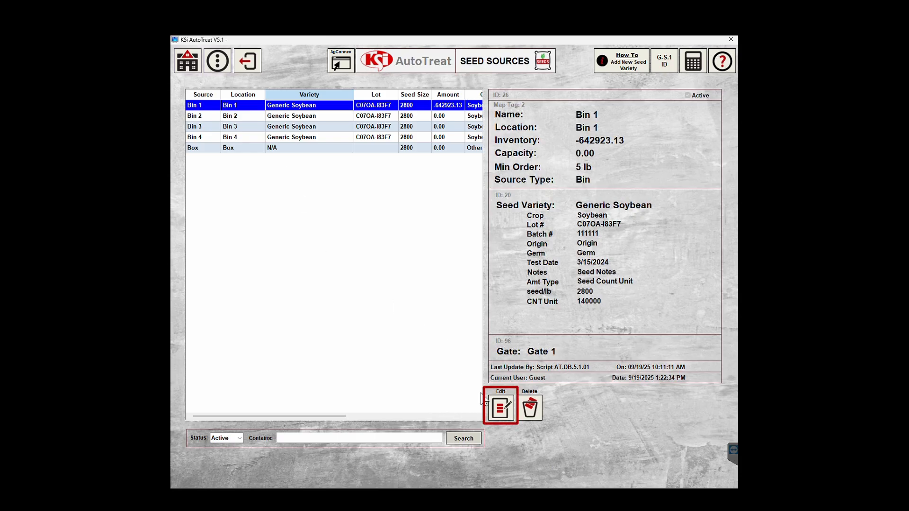
left_click(500, 412)
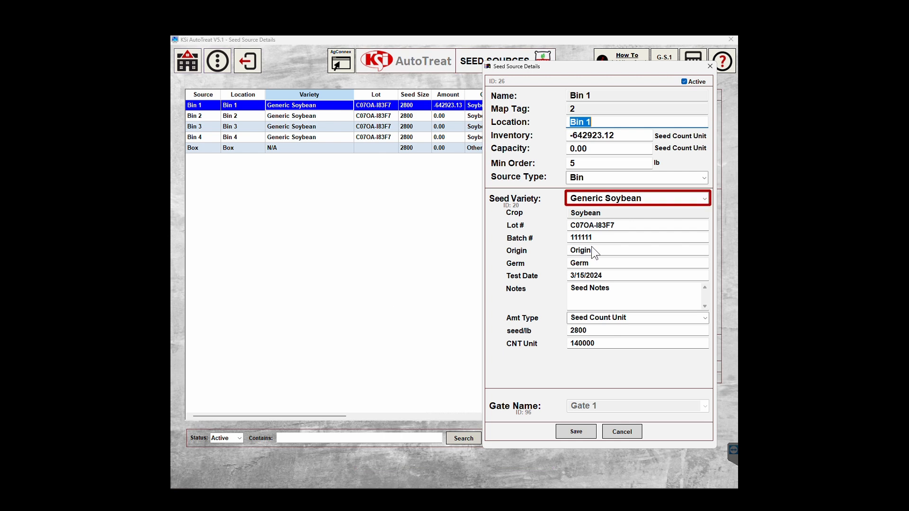
Choose Generic Soybean as Bin 1's seed variety.
left_click(704, 199)
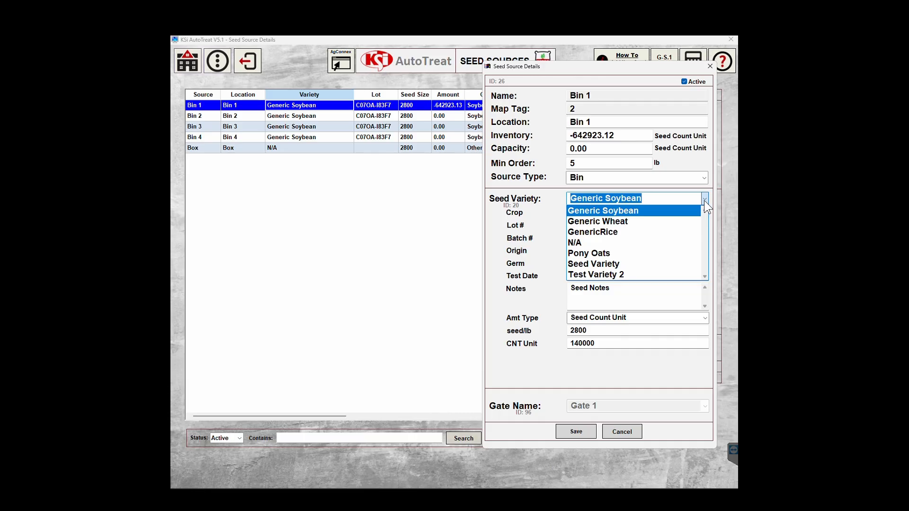
left_click(616, 211)
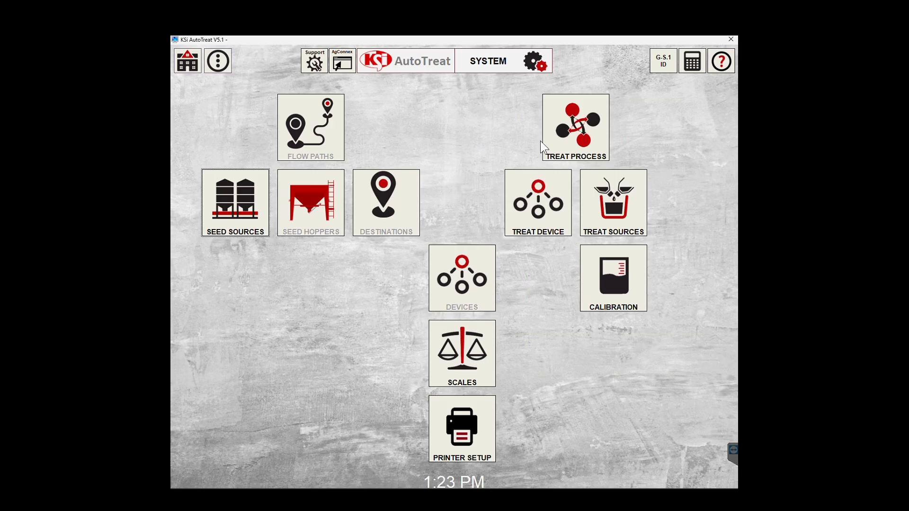
Show the Treat Data screen listing the Default Treat Process.
left_click(587, 138)
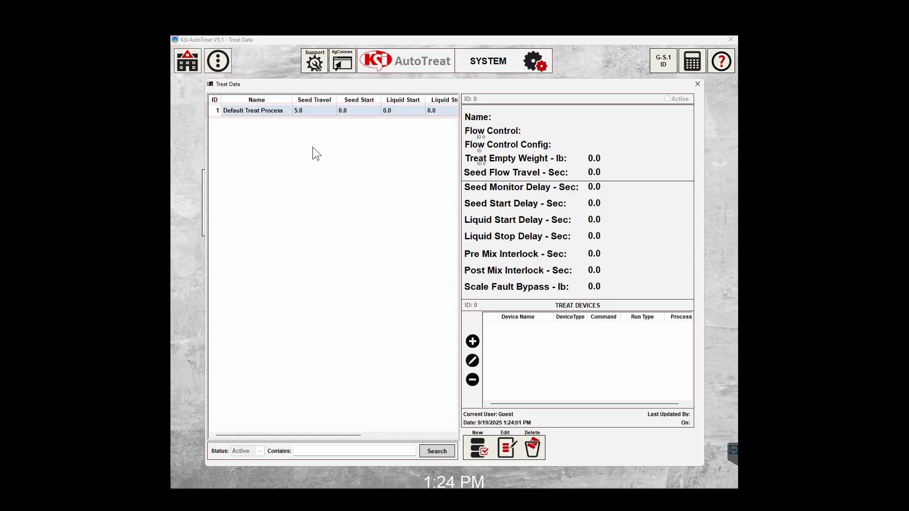
Select the Default Treat Process and edit it to view its settings.
left_click(289, 114)
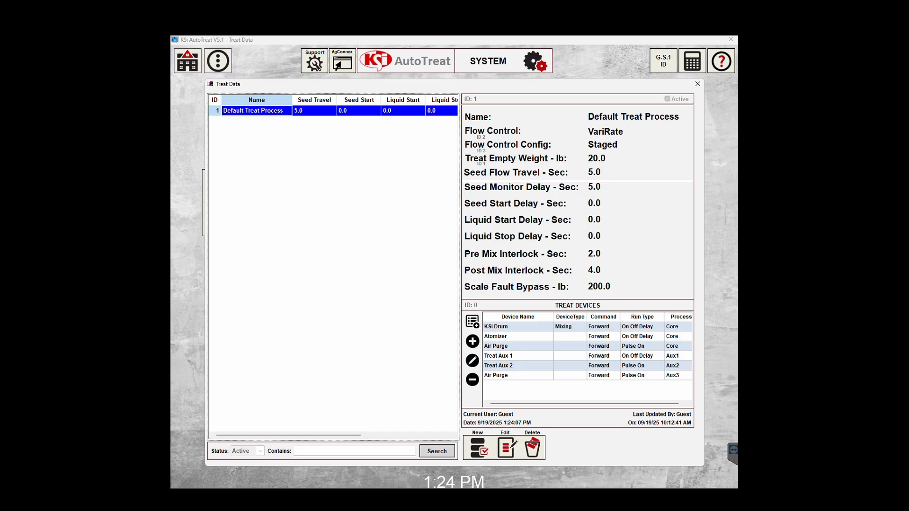
left_click(507, 448)
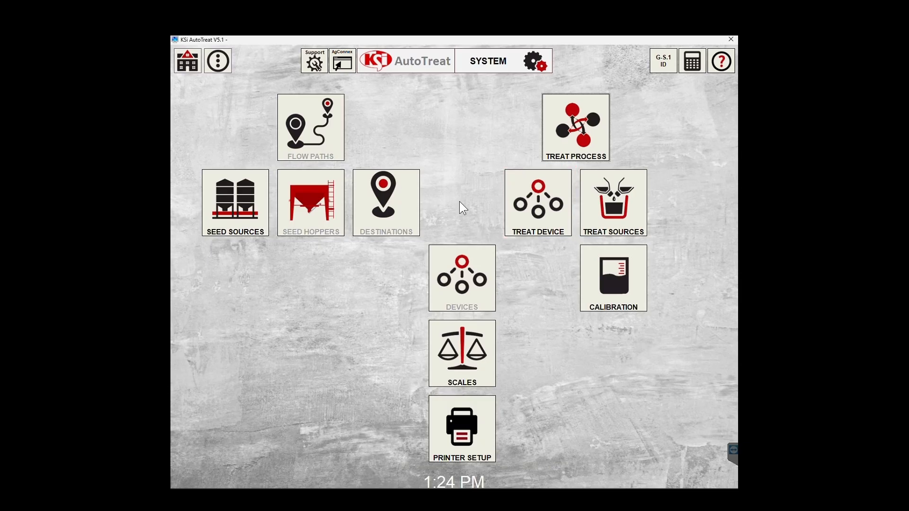
Show Treat Device Data with the six devices from KSi Drum to Air Purge.
left_click(530, 205)
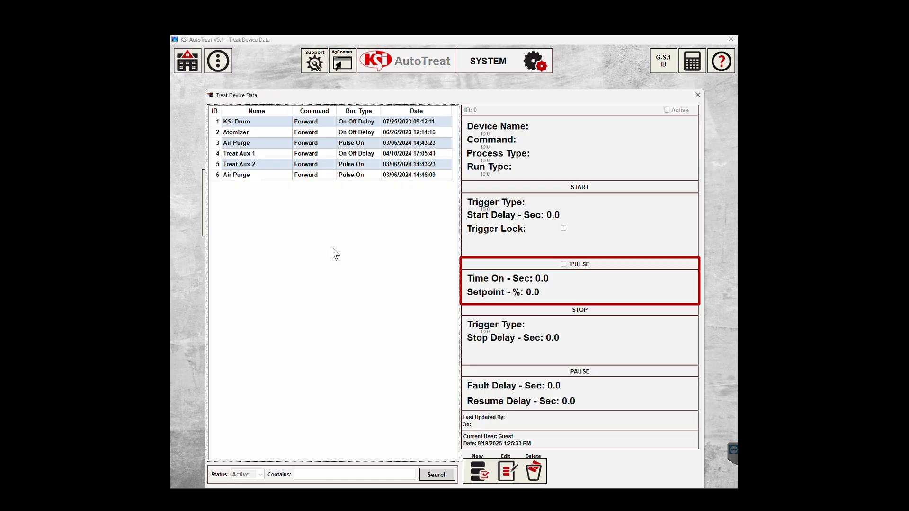
Show the details of the KSi Drum treat device.
left_click(283, 123)
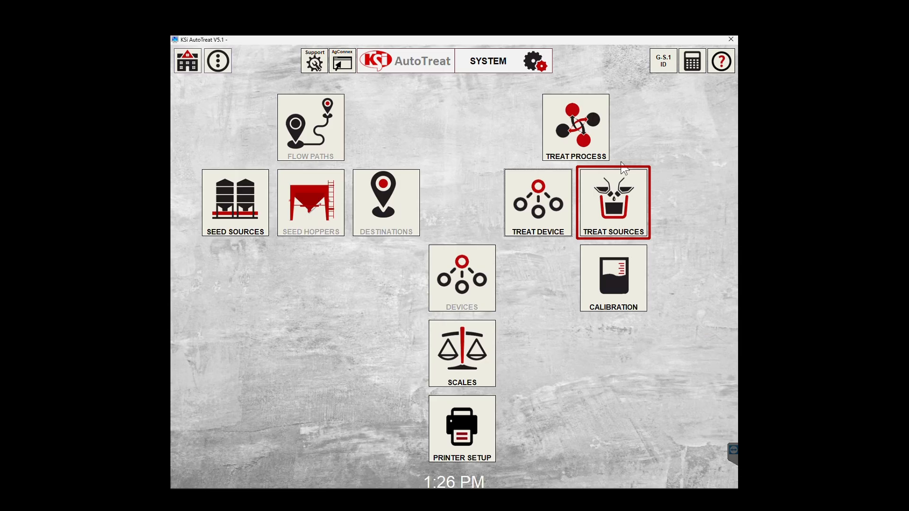
Open Treat Source 1 (Stand 1, Water) from the Treat Sources list for editing.
left_click(630, 201)
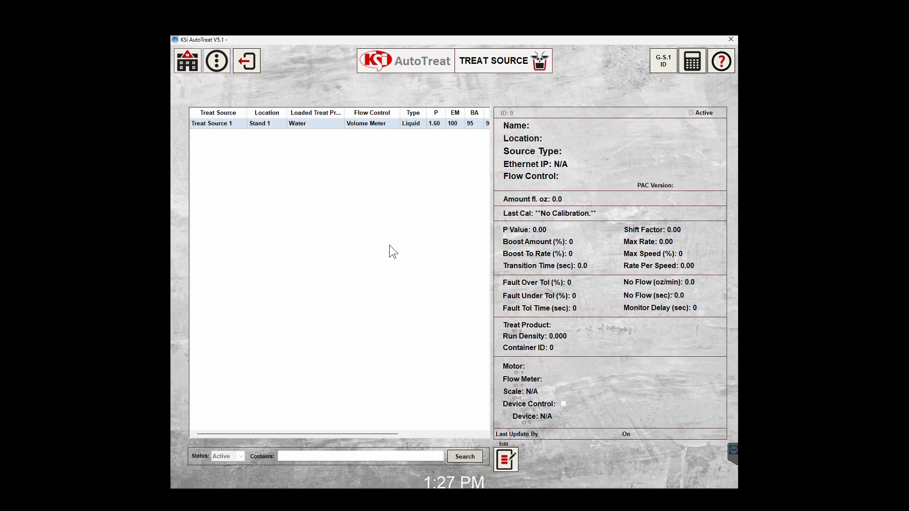
left_click(327, 124)
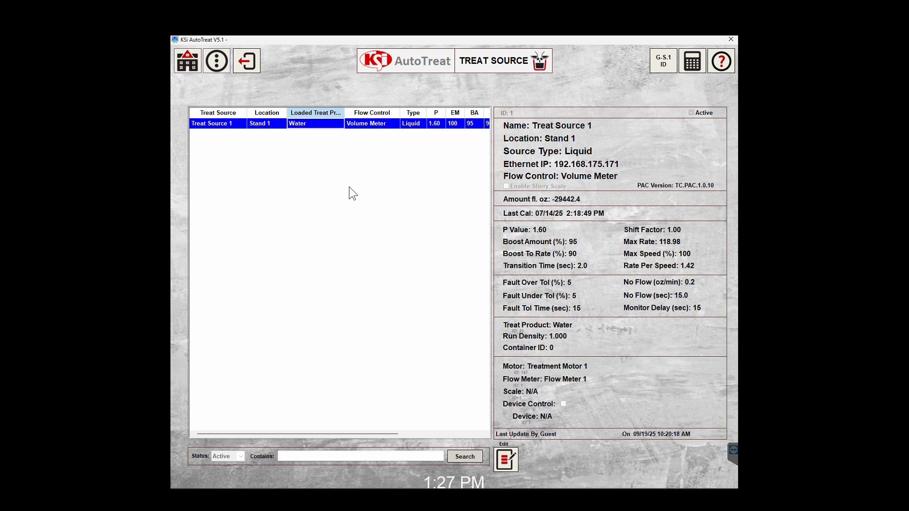
left_click(505, 460)
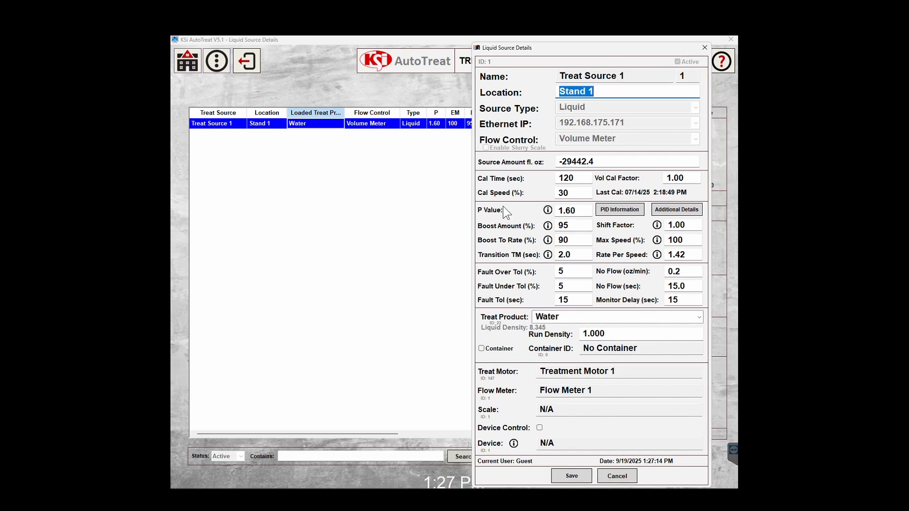
Begin changing the treat motor setting of Treat Source 1.
left_click(652, 376)
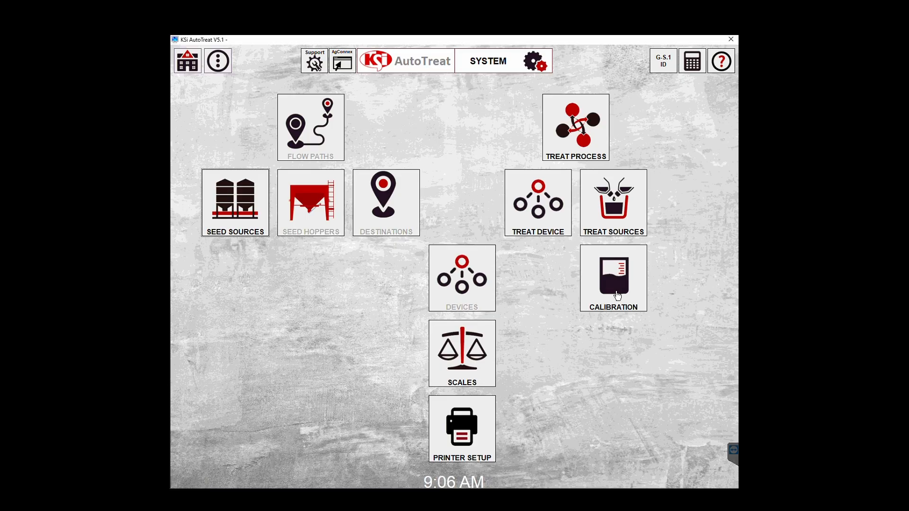
Select Treat Source 1 on the Calibration screen and briefly jog its pump.
left_click(620, 299)
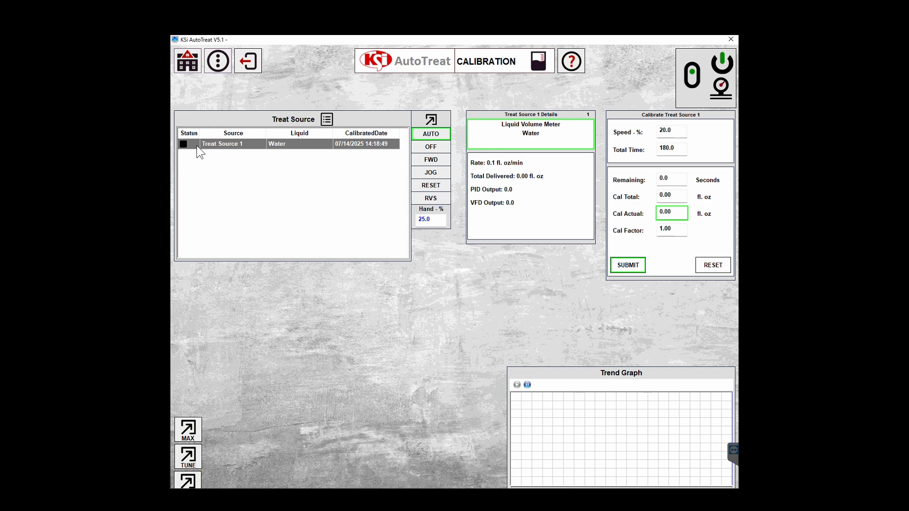
left_click(210, 145)
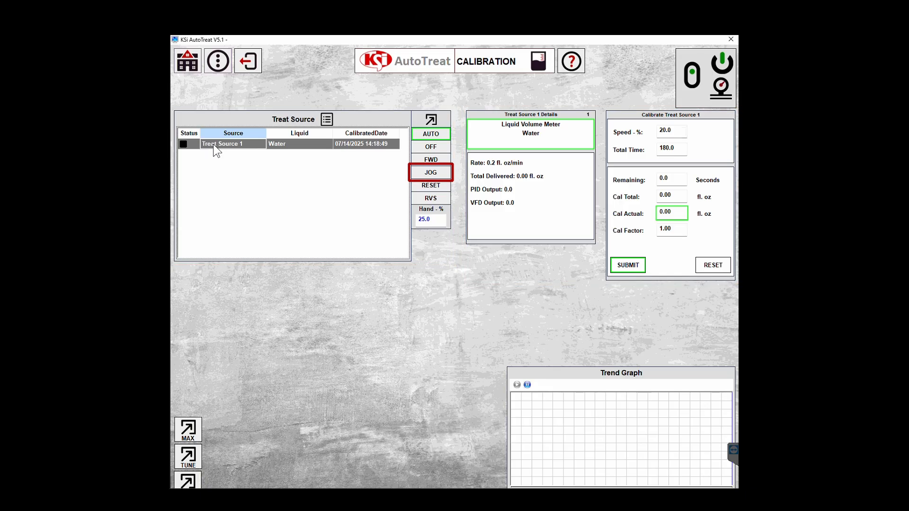
left_click(435, 176)
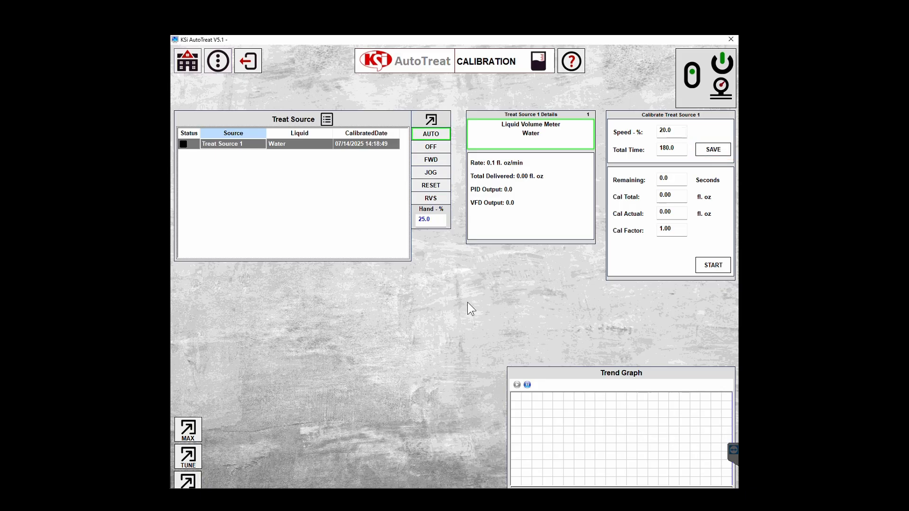
Launch Treat Source 1's calibration run at 20% speed for 180 seconds.
left_click(713, 269)
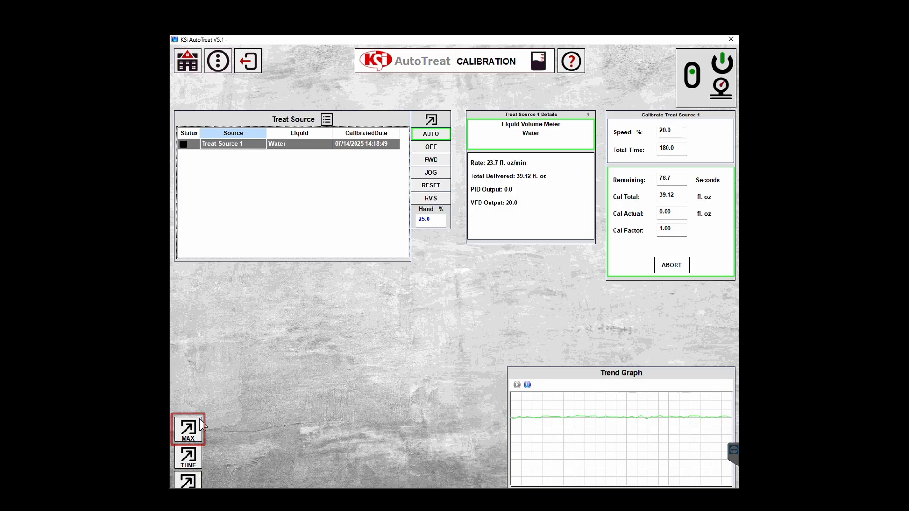
Show the Calibration Max window with the 119.0 fl. oz/min max rate, moved higher.
left_click(193, 432)
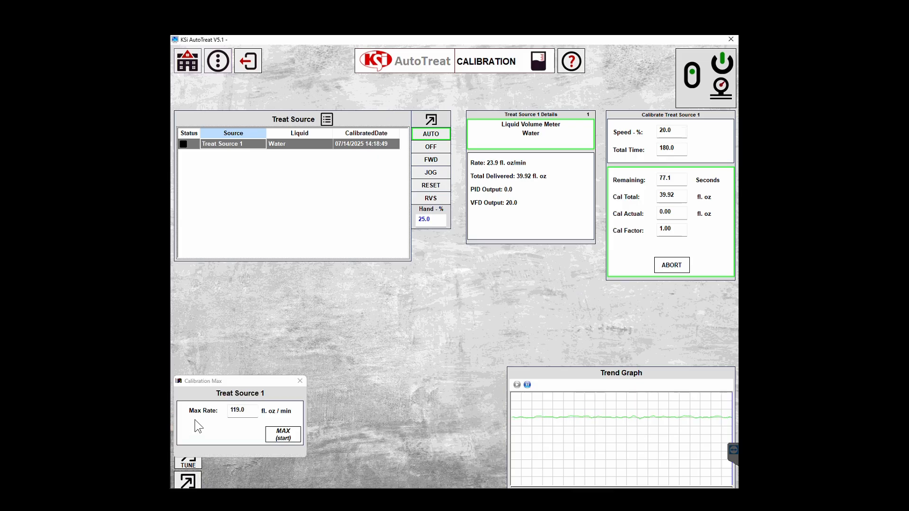
left_click_drag(220, 382, 217, 270)
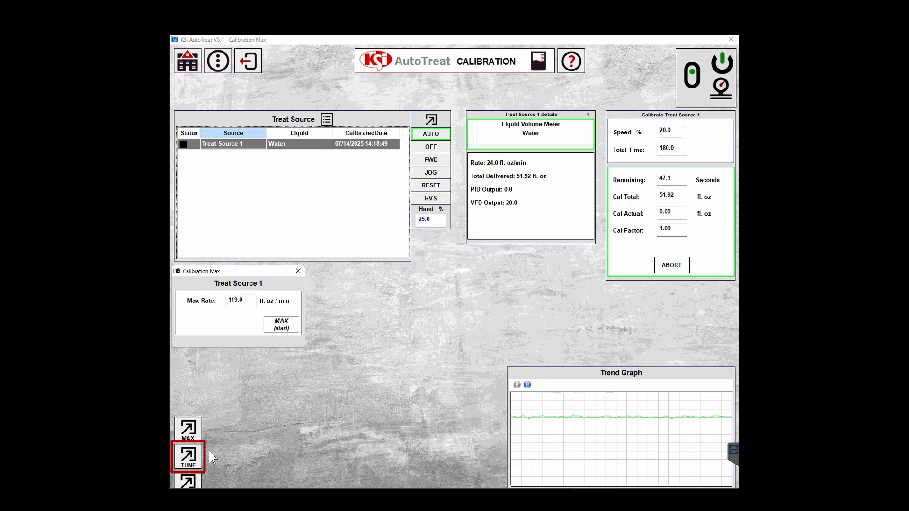
In Tune, enter 1.00 Liquid/CWT and 1200 seed rate to get a 12.0 fl. oz/min setpoint.
left_click(187, 457)
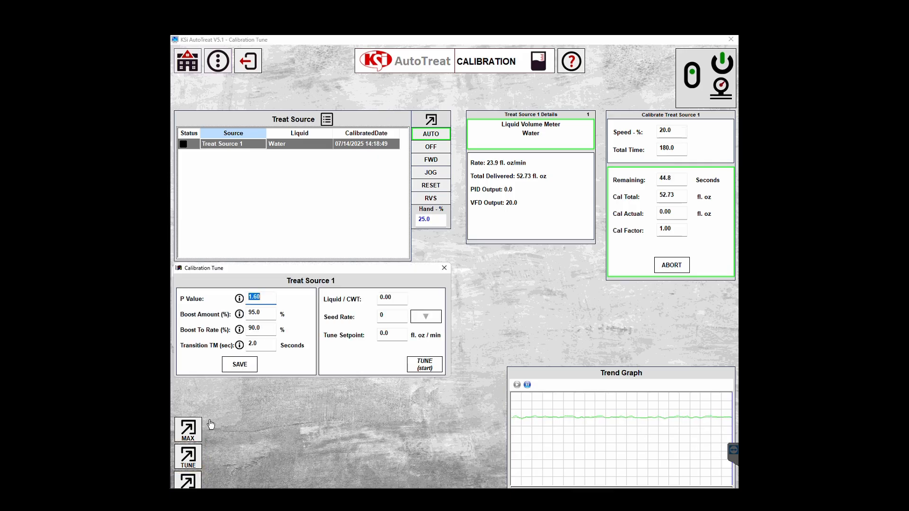
left_click_drag(249, 269, 391, 271)
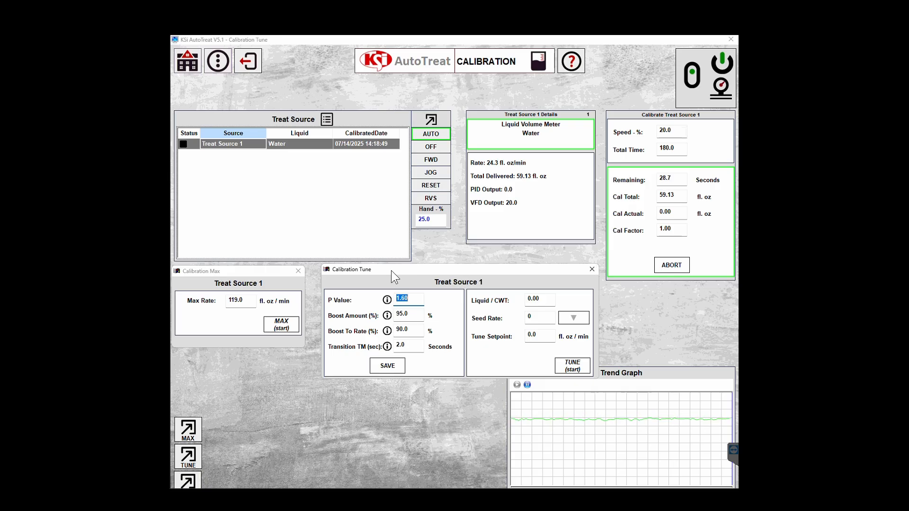
left_click(526, 300)
type("1.")
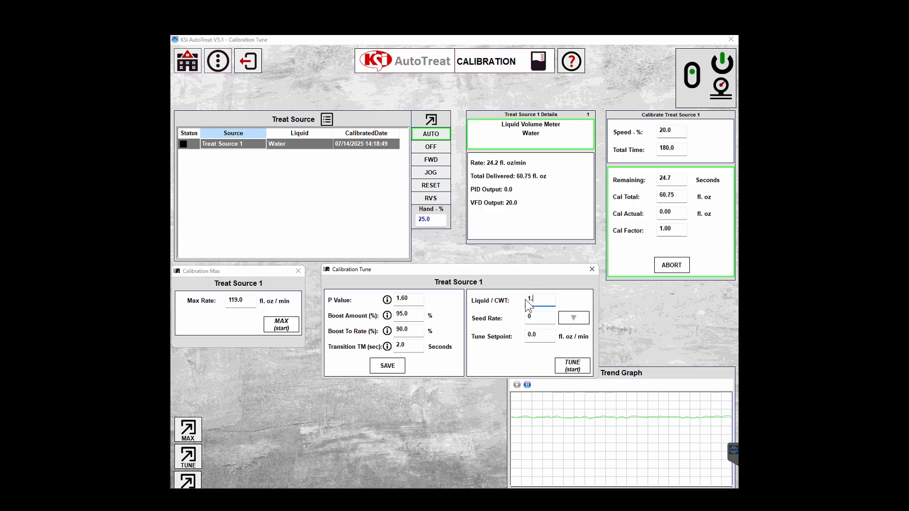
type("00")
left_click(529, 315)
type("1200")
left_click(579, 319)
Close Calibration Max and submit 70 as the actual amount, giving a 0.99 cal factor.
left_click(298, 270)
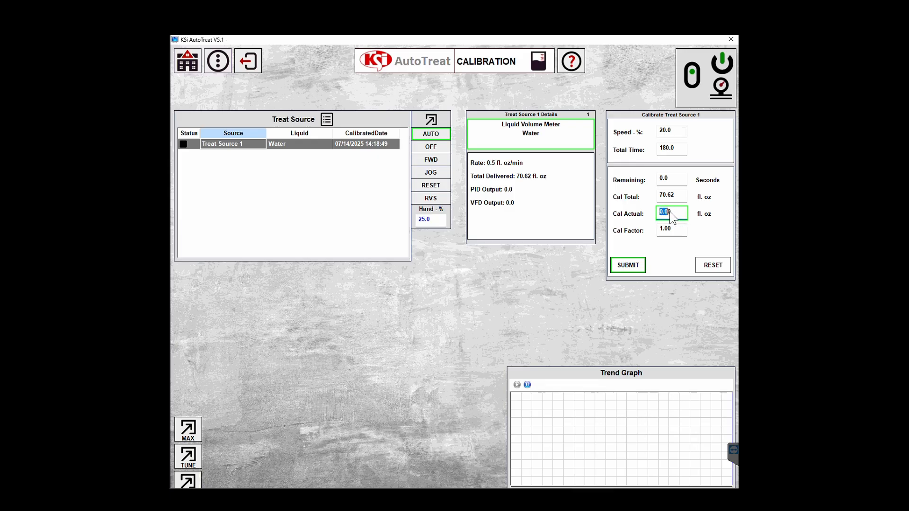
type("70")
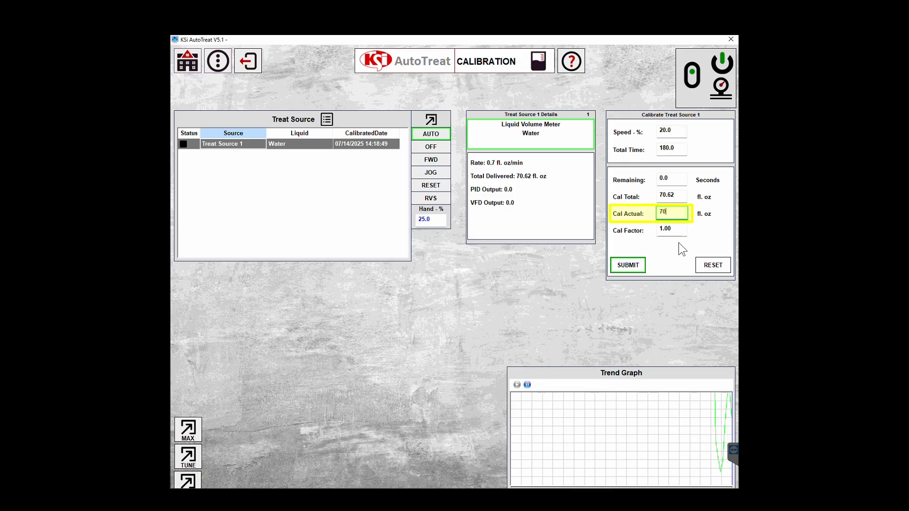
key("Return")
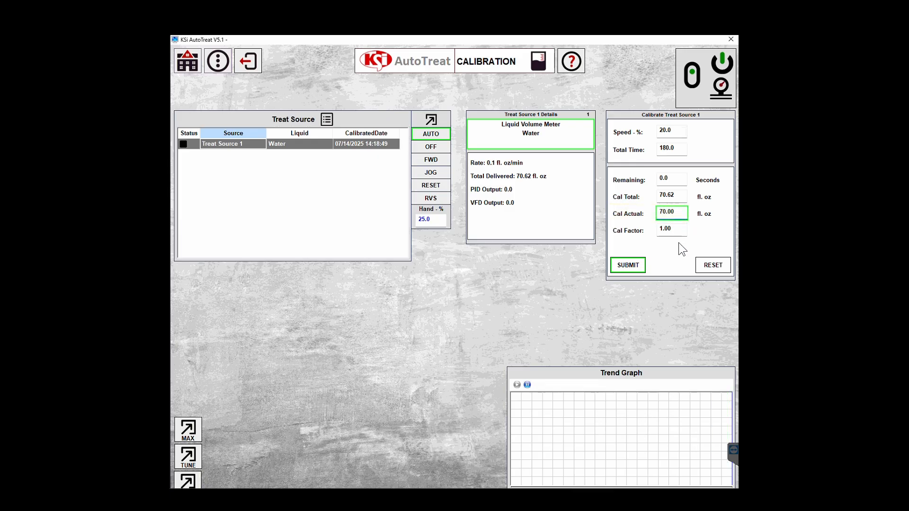
left_click(627, 271)
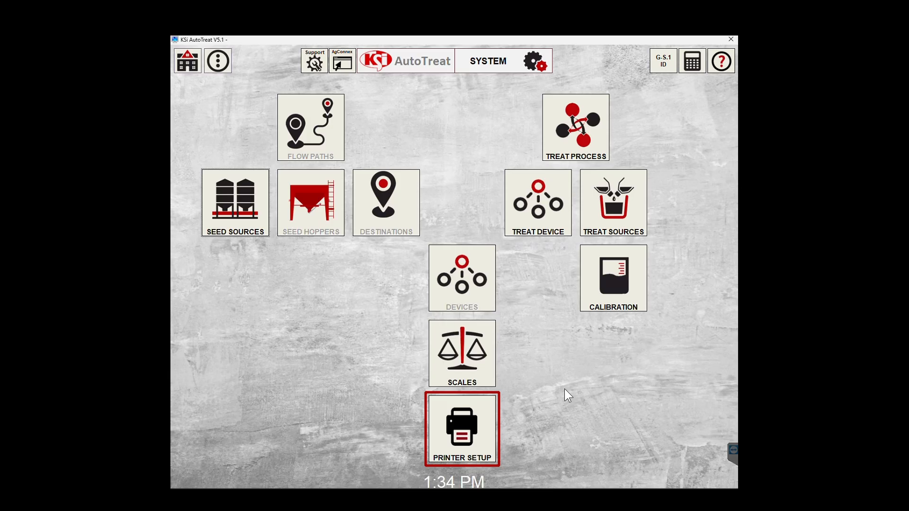
Open Printer Setup and reposition it to review Printer 1 on Studio PDF2.
left_click(447, 435)
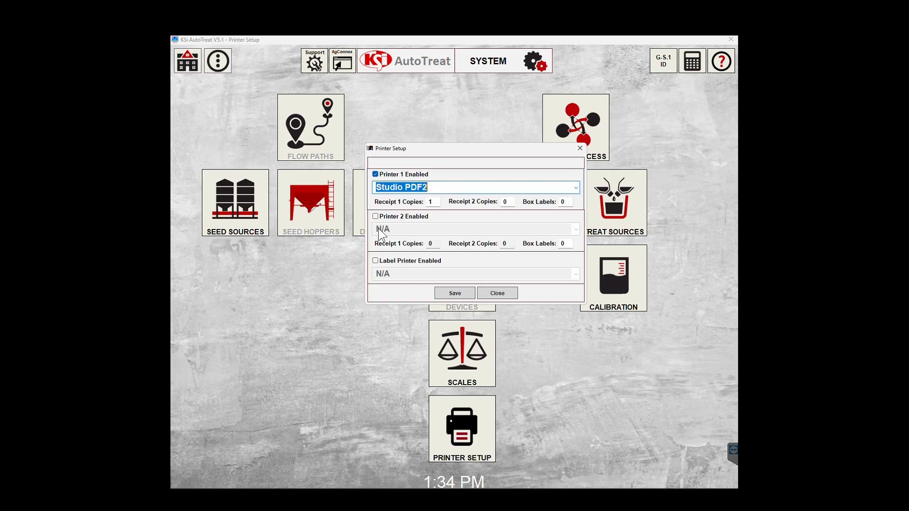
left_click_drag(456, 146, 425, 172)
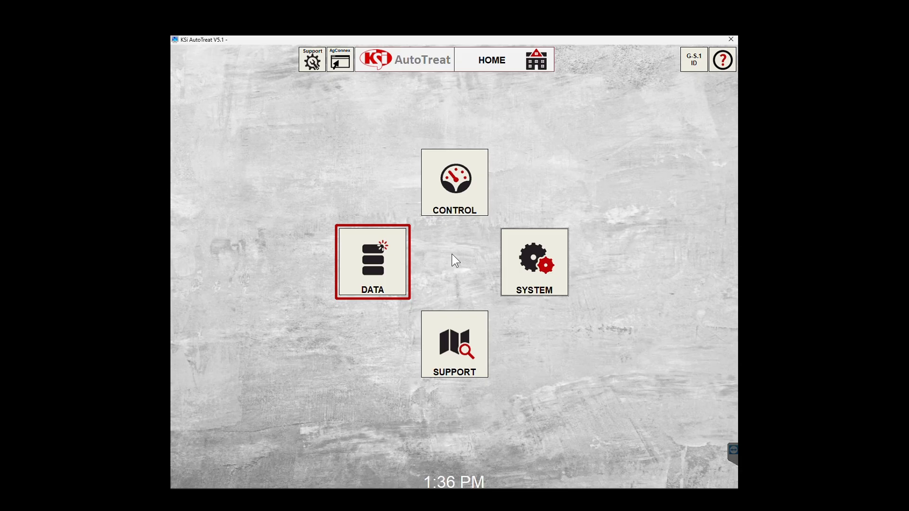
Open the DATA page from the Home screen's DATA tile.
left_click(373, 266)
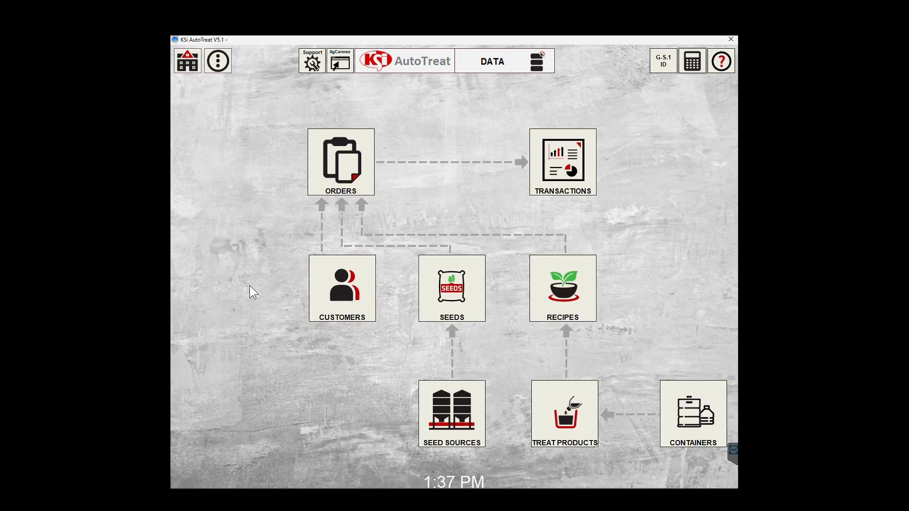
left_click(341, 291)
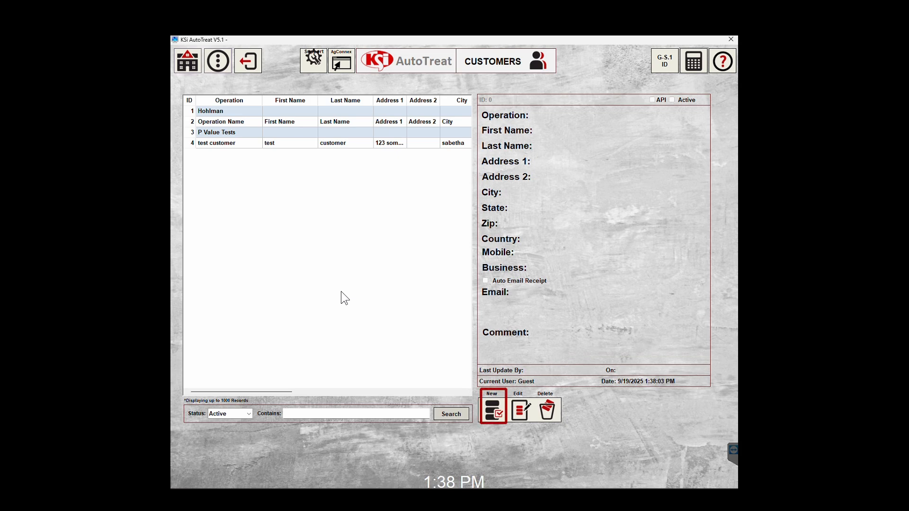
left_click(494, 414)
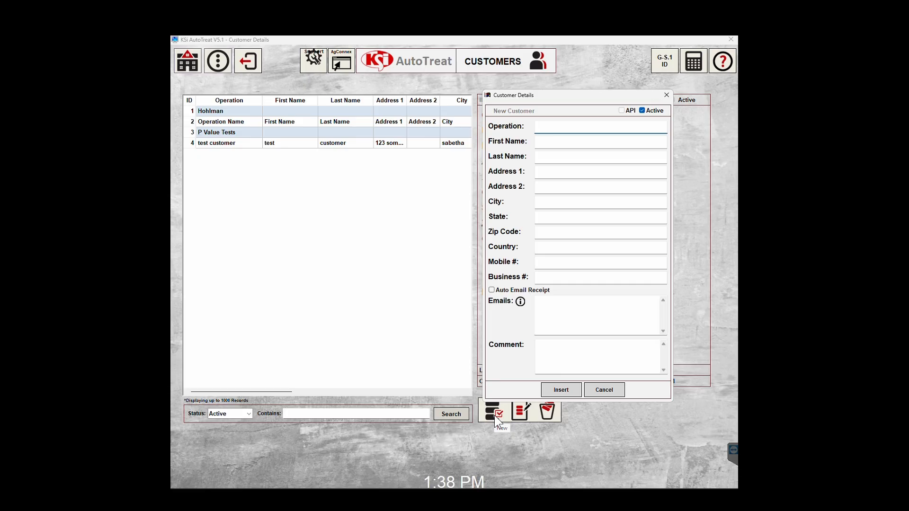
type("Operation")
key("Tab")
type("First")
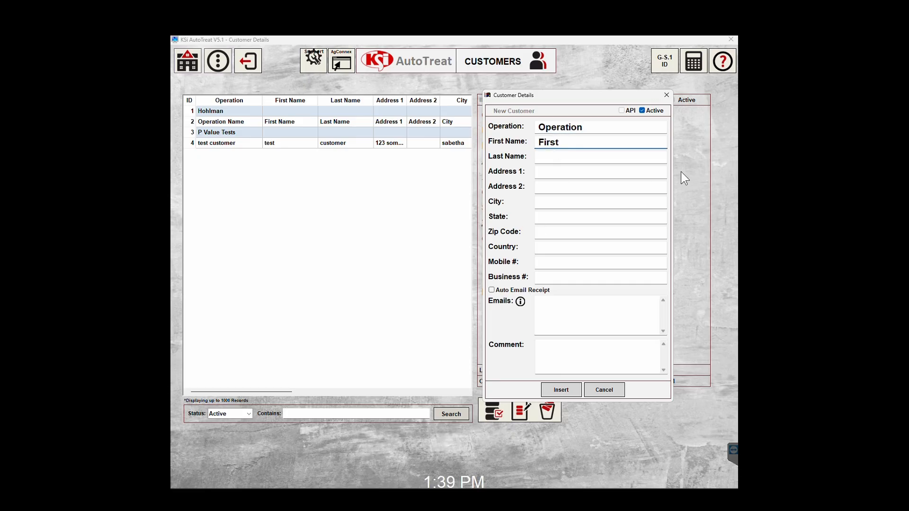
key("Tab")
type("Last")
key("Tab")
type("Address")
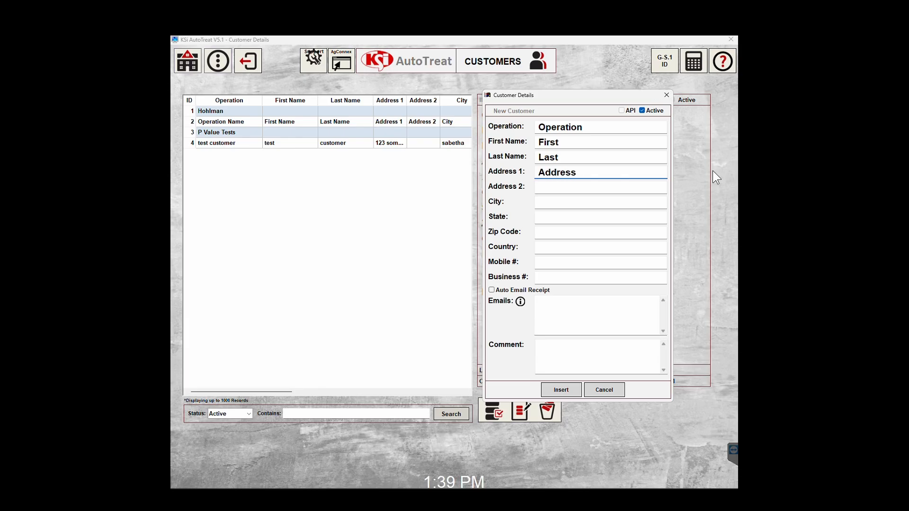
left_click(632, 203)
type("City")
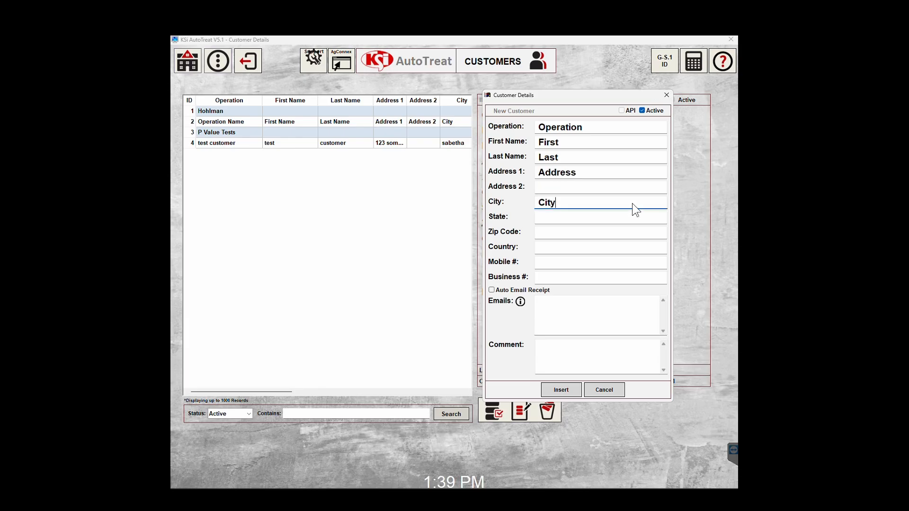
key("Tab")
type("State")
left_click(610, 233)
type("Zip Code")
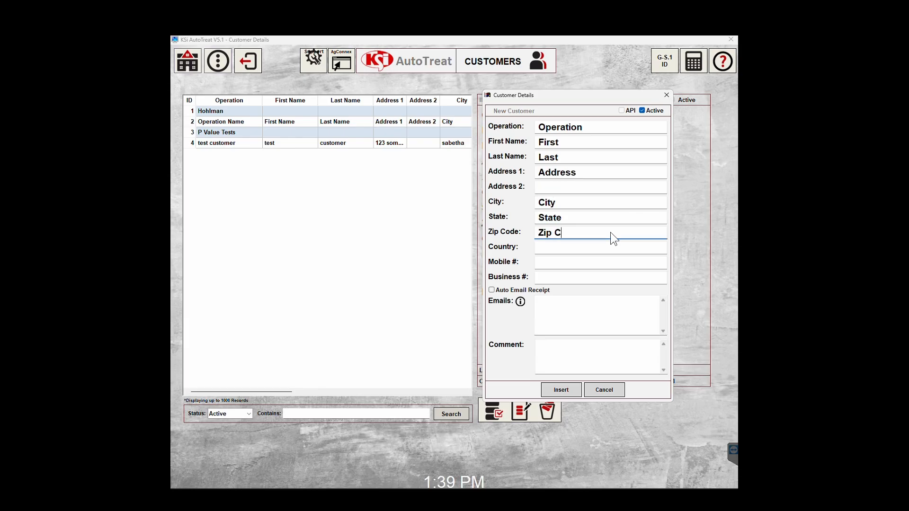
left_click(598, 247)
type("Country")
left_click(587, 265)
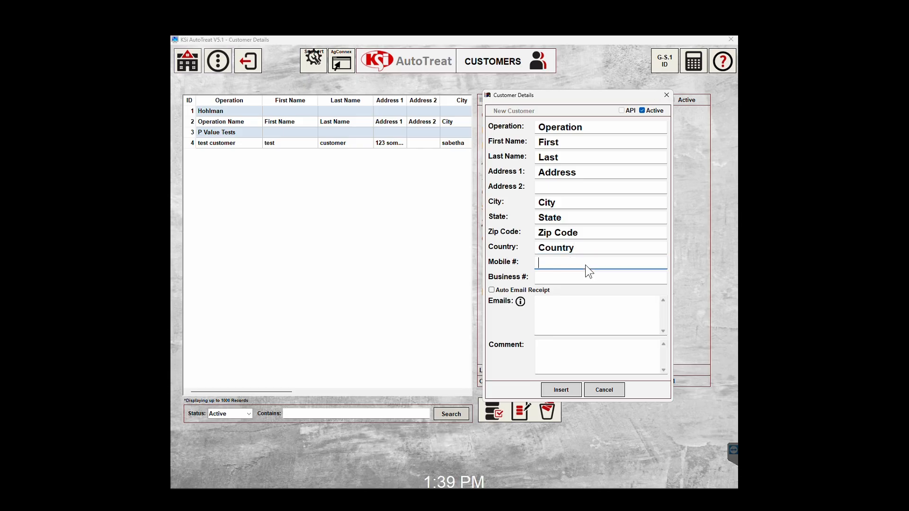
type("8884567890")
left_click(583, 277)
type("8887894561")
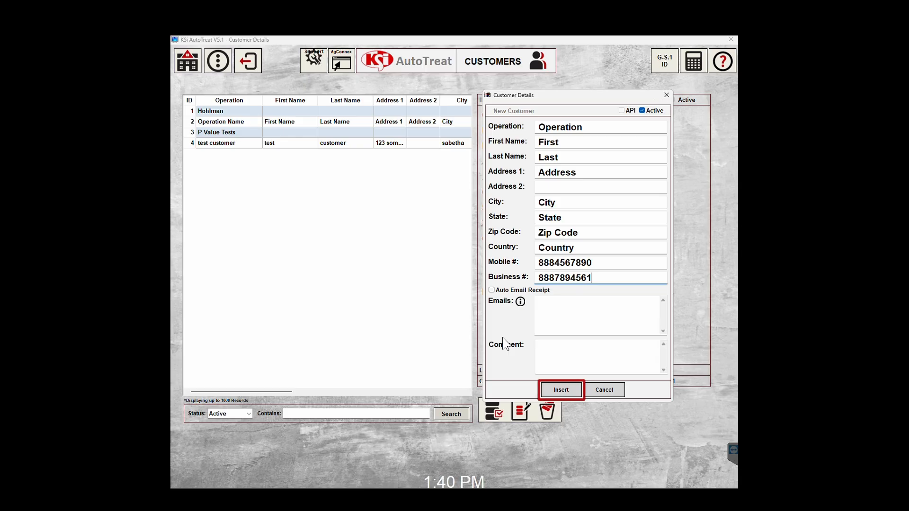
left_click(557, 388)
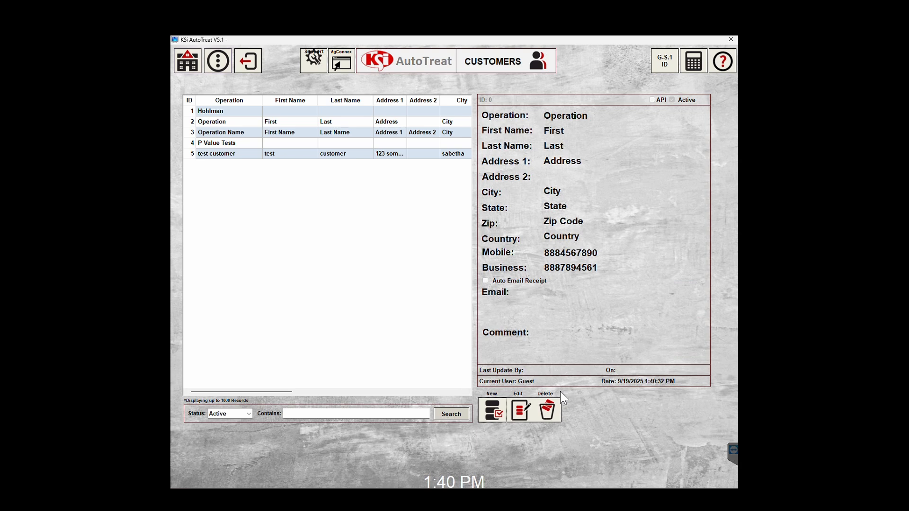
Rename customer 2's operation to 'KSI Training Tutroials', turn on Auto Email Receipt, add two e-mail addresses, and save.
left_click(231, 121)
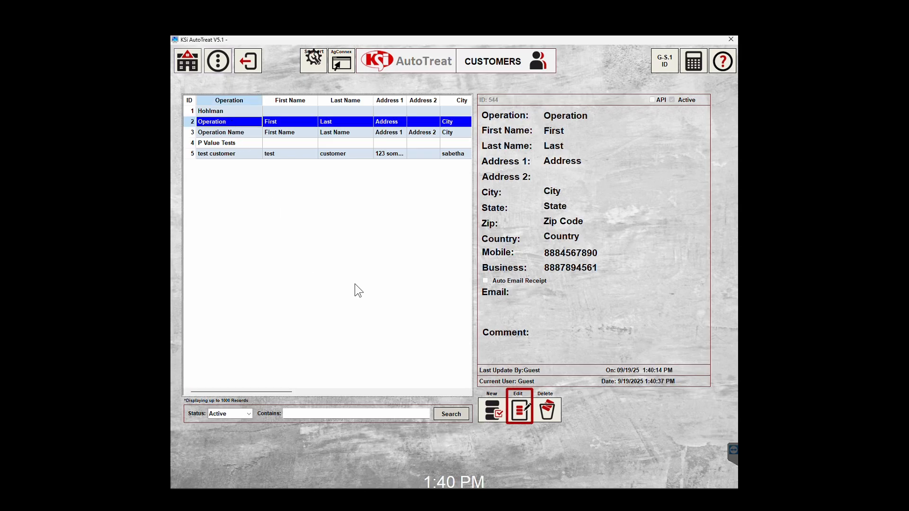
left_click(520, 413)
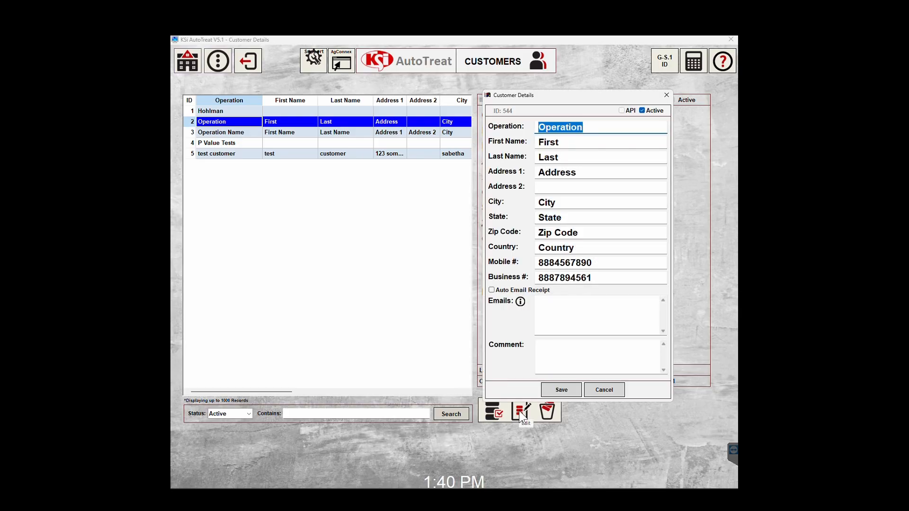
type("KSI Training Tutroials")
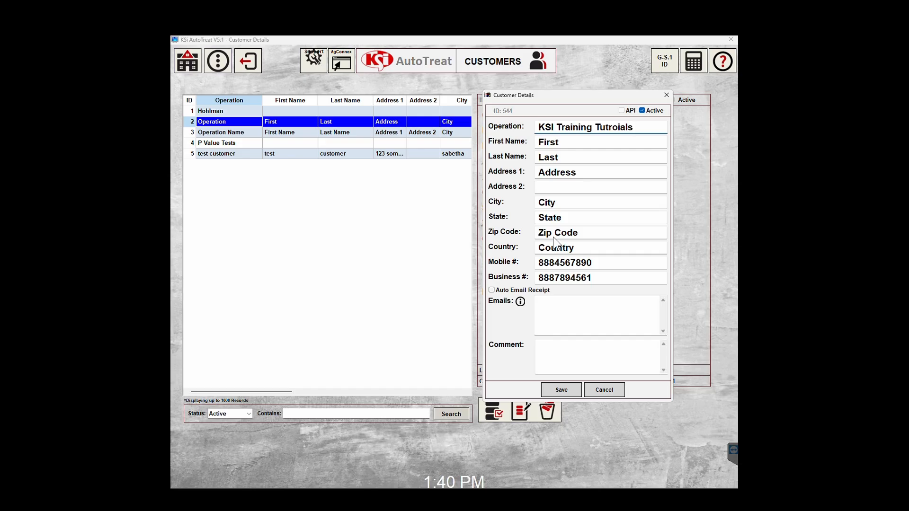
left_click(530, 290)
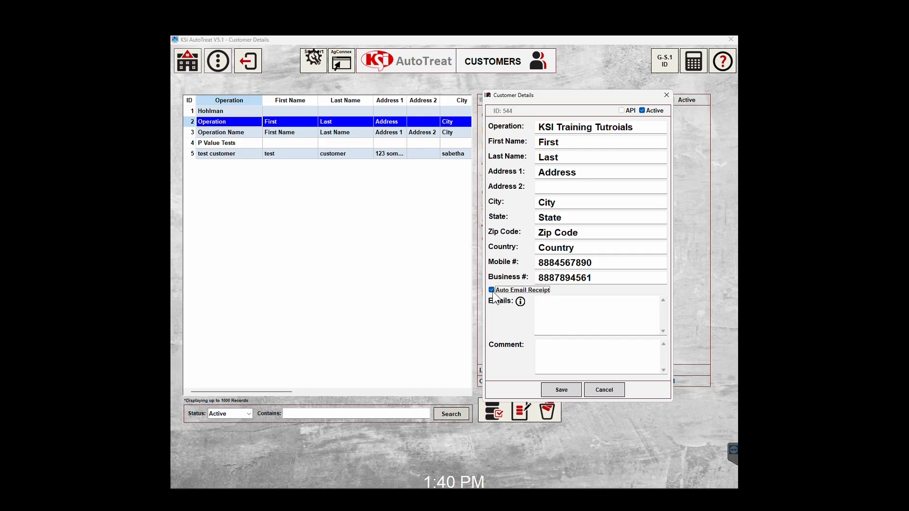
left_click(567, 314)
type("email@gmai")
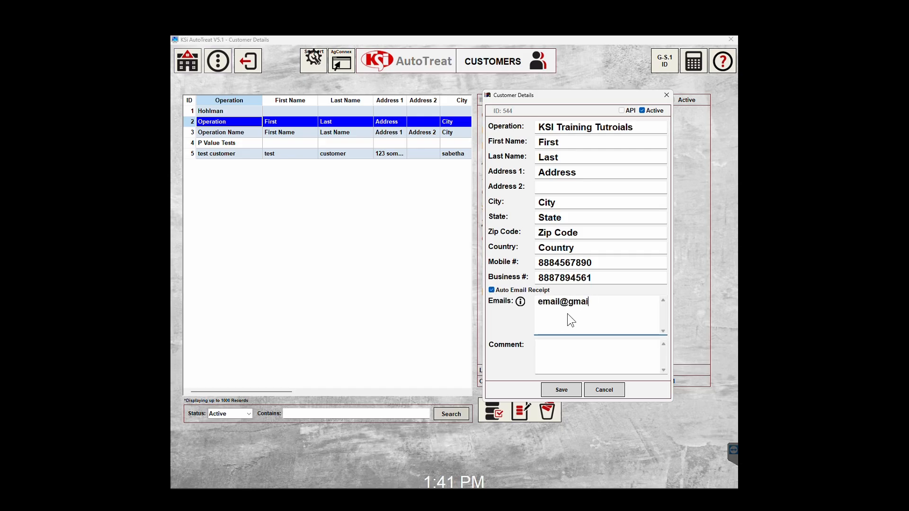
type("l.com, email2@gmail.com")
left_click(561, 391)
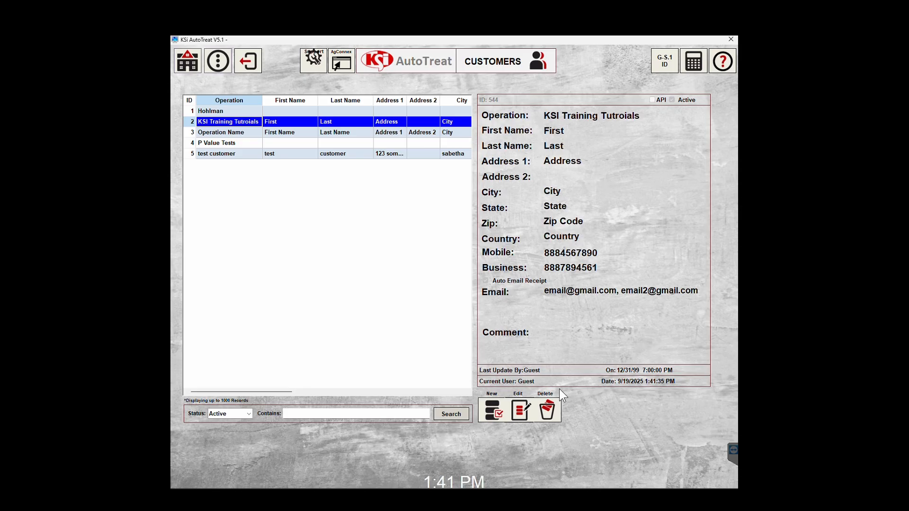
Delete the KSI Training Tutroials customer record and confirm the deletion with Yes.
left_click(341, 120)
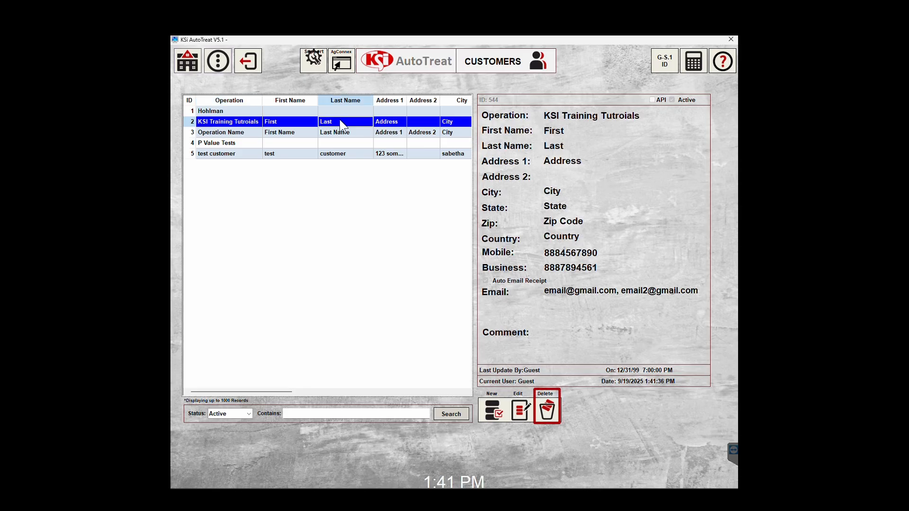
left_click(547, 410)
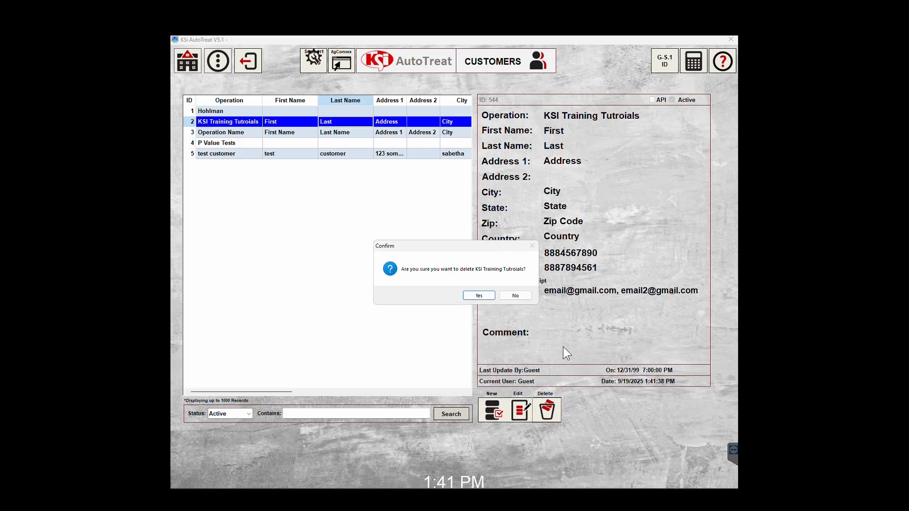
left_click(479, 295)
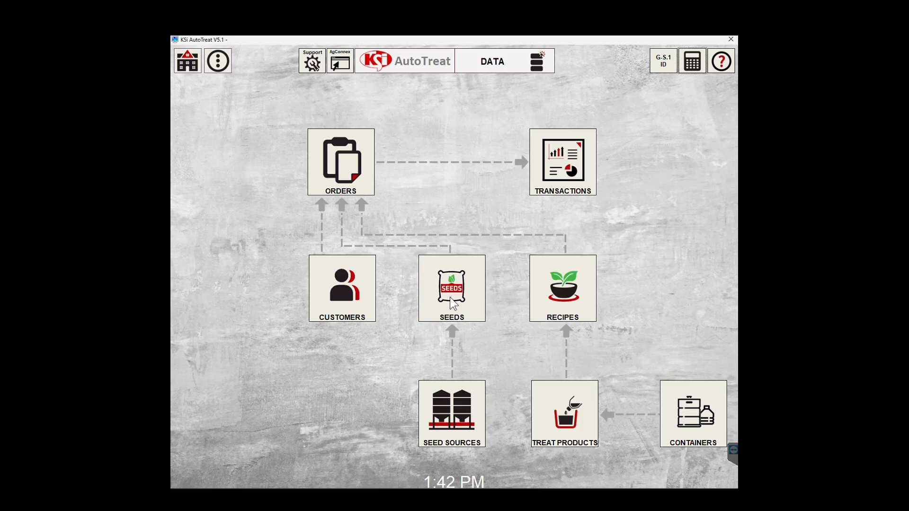
Start a new seed variety named 'KSI Training Tutorials' from the Seeds list.
left_click(450, 297)
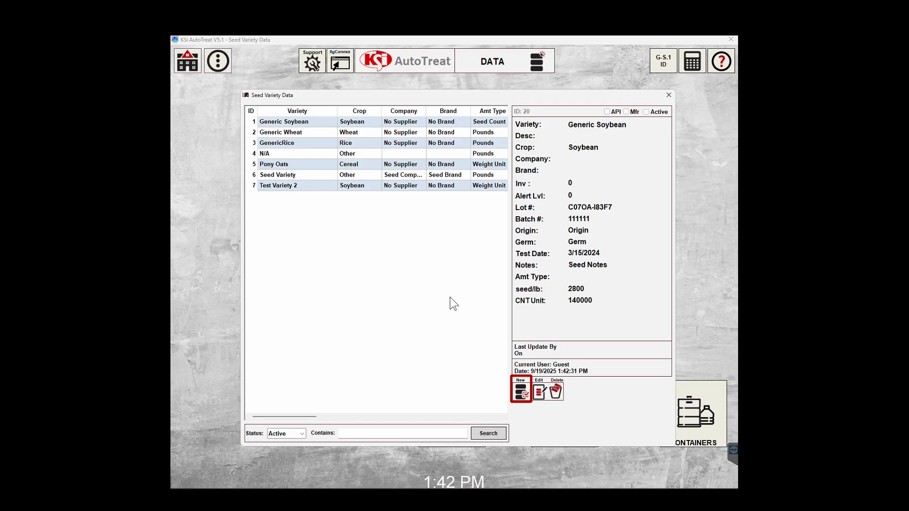
left_click(520, 391)
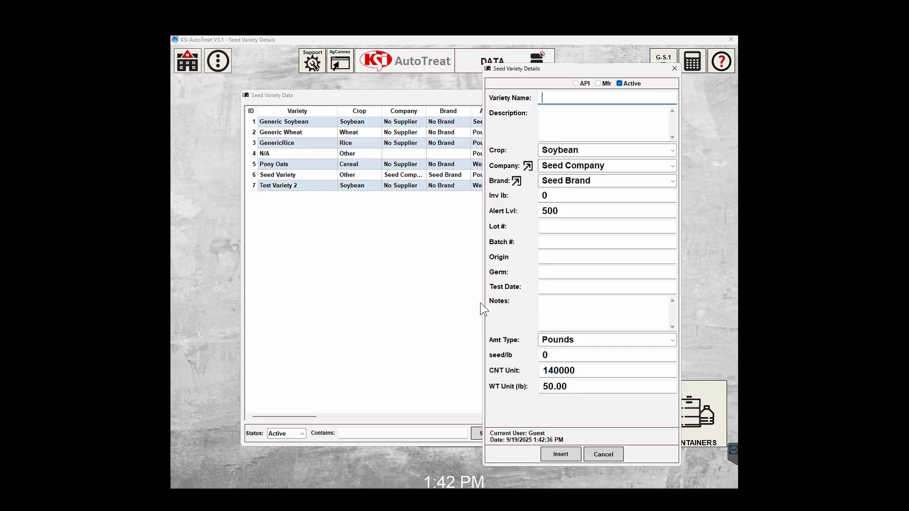
type("KSI Training Tutorials")
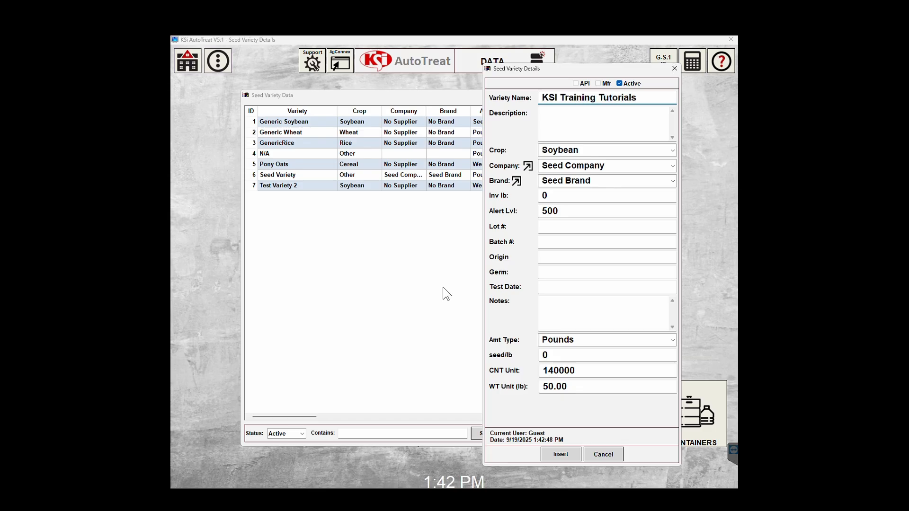
Choose Soybean as the crop and keep Seed Company as the company.
left_click(675, 152)
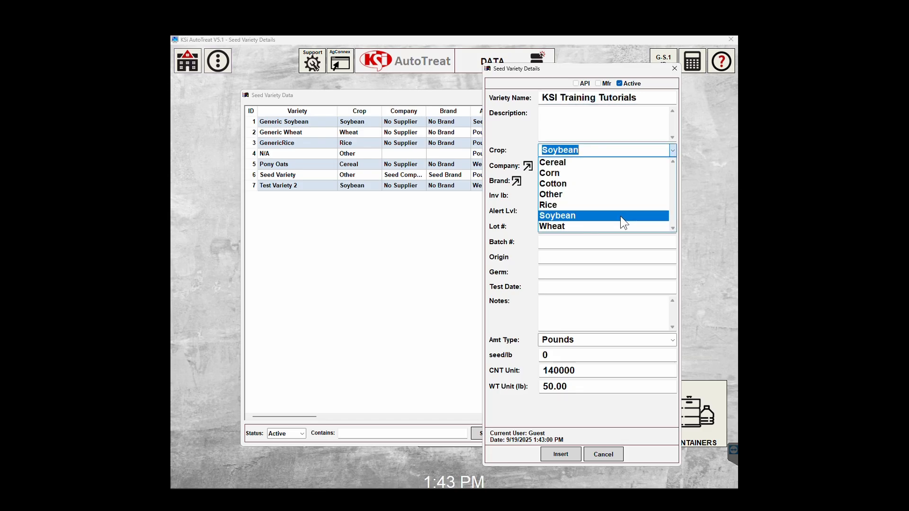
left_click(620, 216)
left_click(672, 166)
left_click(647, 188)
left_click(672, 182)
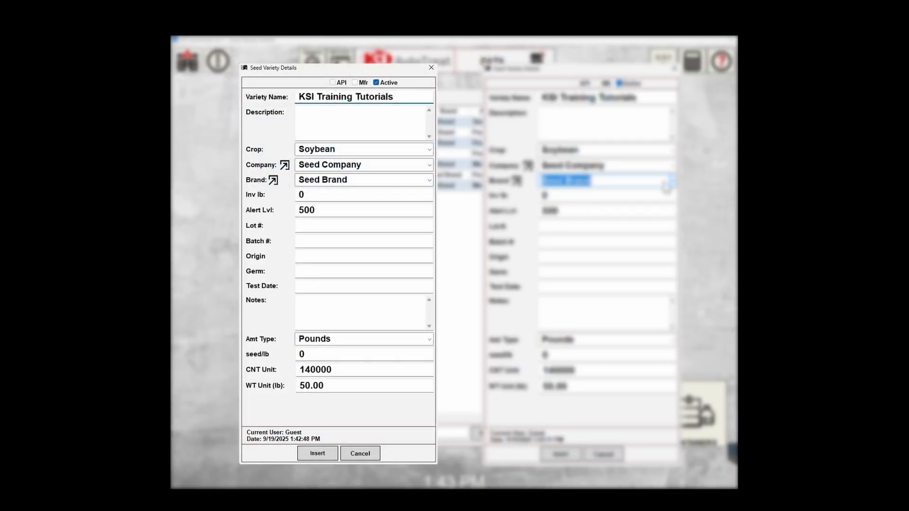
left_click(529, 166)
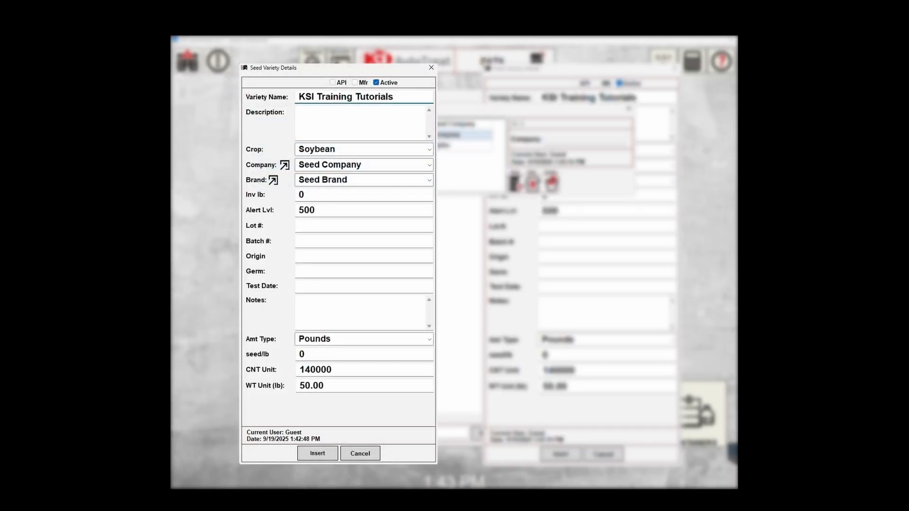
Add 'KSI Training Tutorials' as a new seed company and select it for the variety.
left_click(520, 183)
type("KSI Training Tutorials")
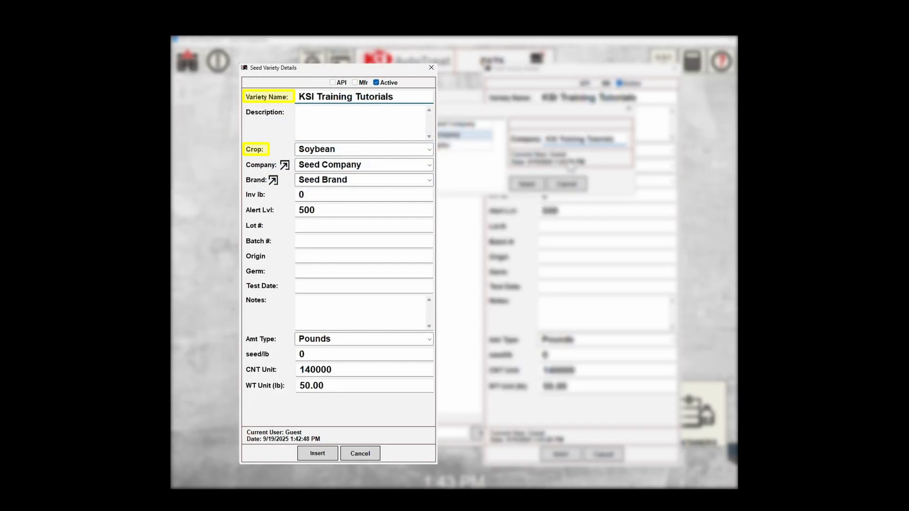
left_click(528, 184)
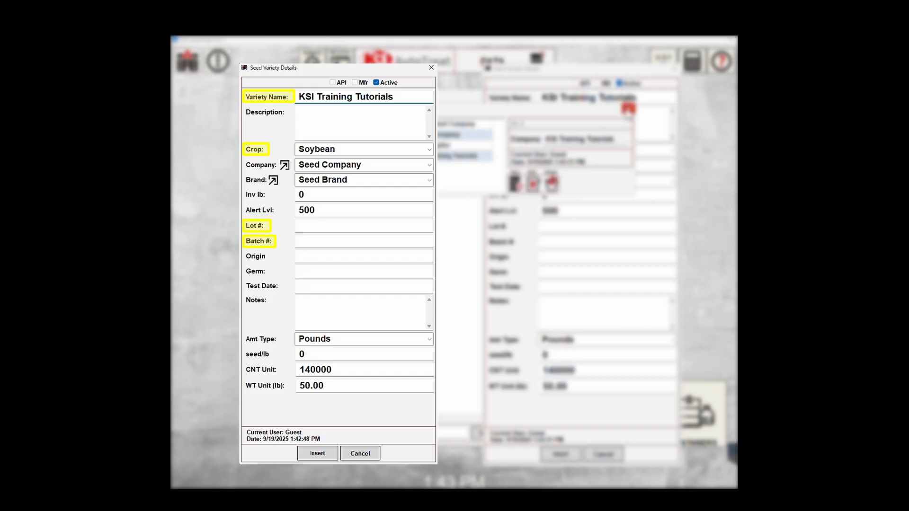
left_click(629, 109)
left_click(673, 166)
left_click(603, 178)
Add 'KSI Edge' as a new brand and select it for the variety.
left_click(515, 182)
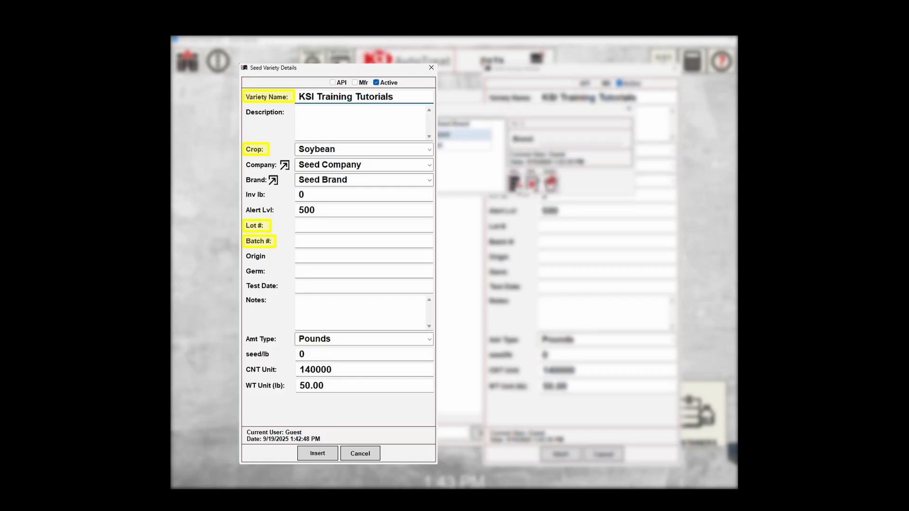
left_click(519, 182)
left_click(576, 141)
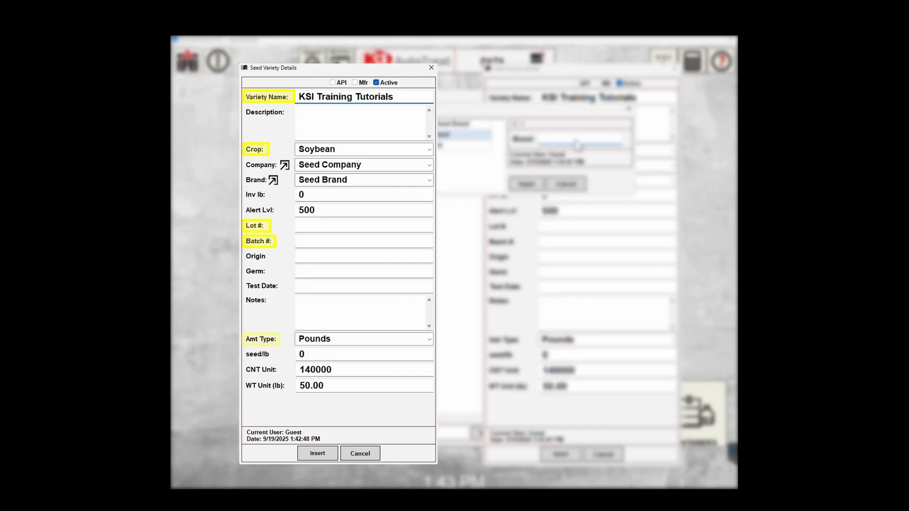
type("KSI Edge")
left_click(522, 186)
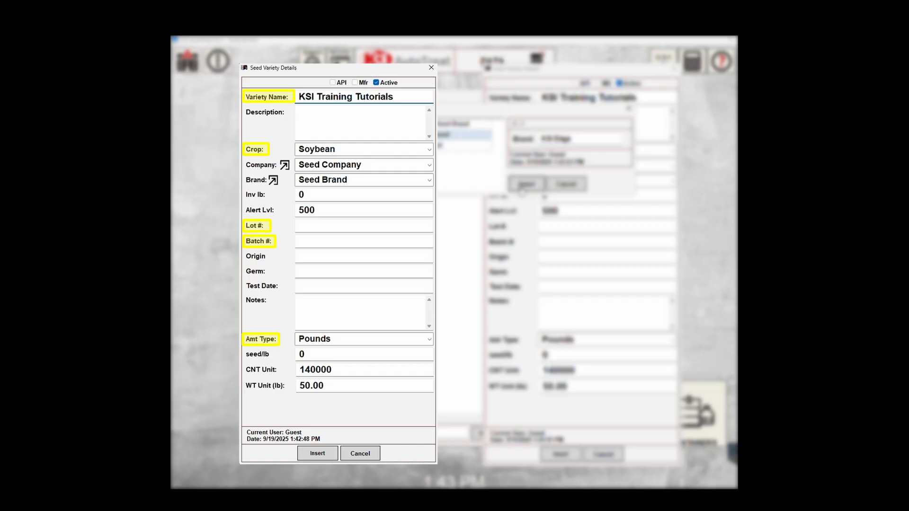
left_click(629, 109)
left_click(673, 181)
left_click(612, 194)
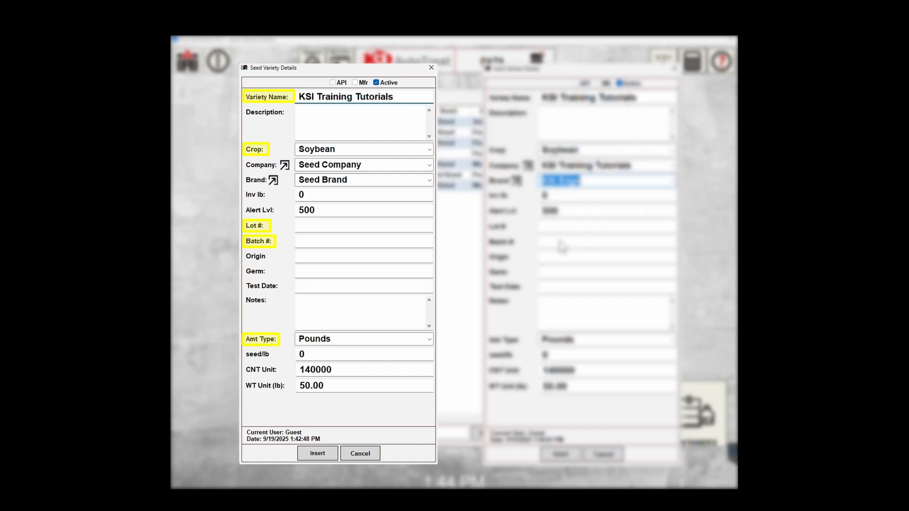
Enter inventory 5000, lot 123456789, batch 123456 and origin 'Sabetha, KS'.
left_click_drag(554, 197, 539, 196)
type("5000")
left_click(557, 229)
type("123456789")
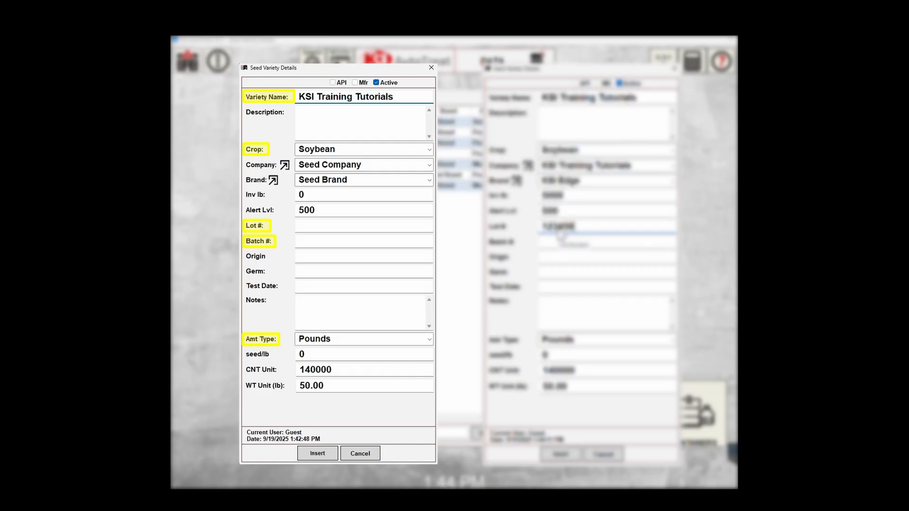
left_click(560, 242)
type("123456")
left_click(552, 257)
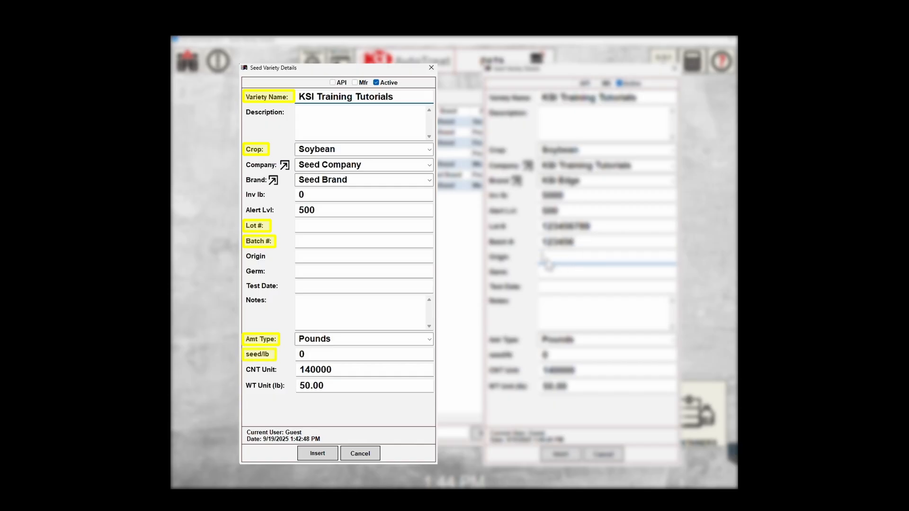
type("Sabetha, KS")
Set the test date to 08/19/2025 and the amount type to Seed Count Unit.
left_click(546, 272)
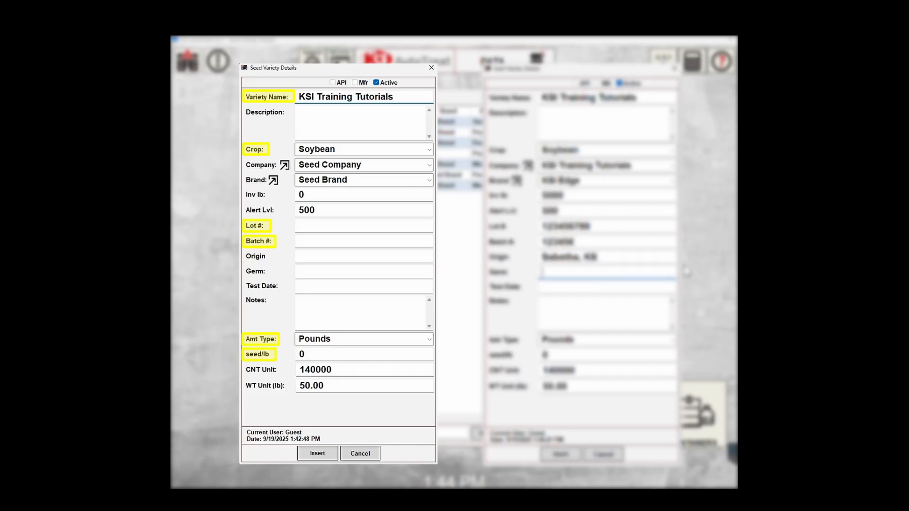
key("Tab")
type("08")
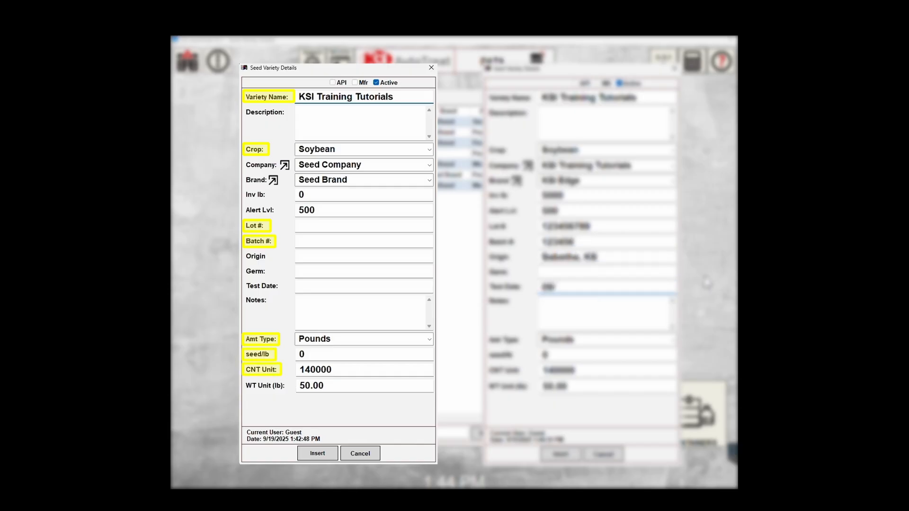
type("/19/2025")
left_click(672, 340)
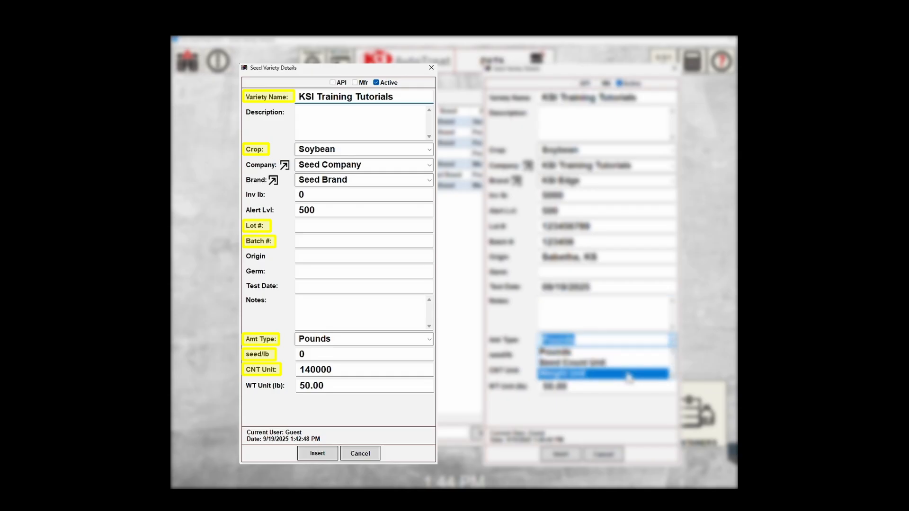
left_click(627, 364)
left_click_drag(551, 356, 536, 356)
Enter 2850 seed/lb, then try Pounds with weight unit 46.25 and Weight Unit as amount type.
type("2850")
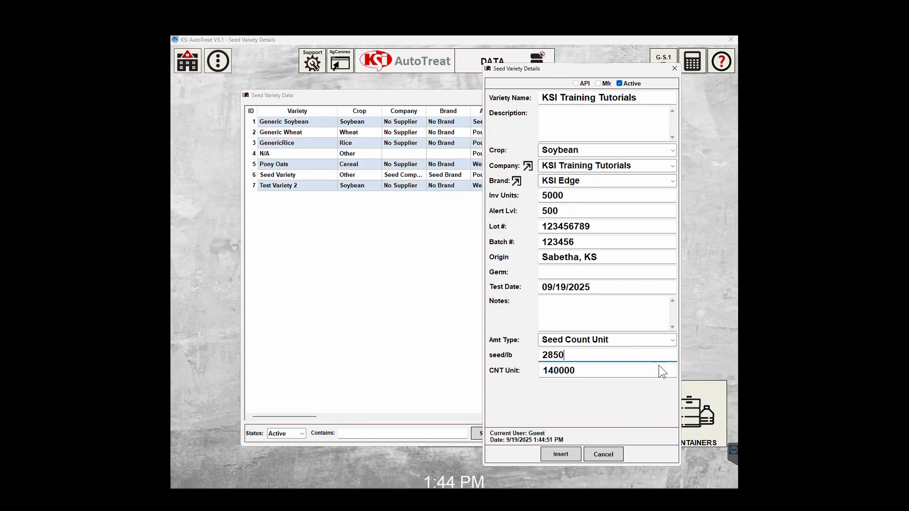
left_click(660, 340)
left_click(658, 352)
left_click_drag(572, 388, 536, 385)
type("46.25")
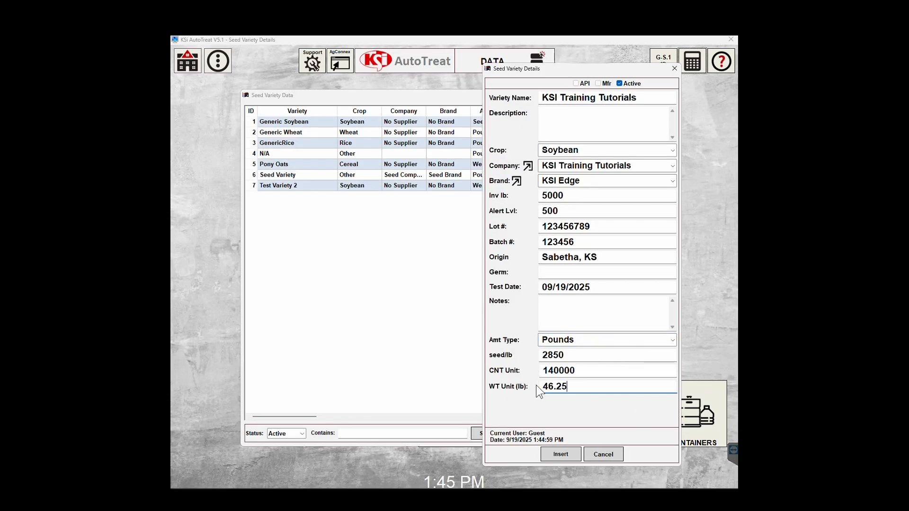
left_click(672, 341)
left_click(580, 373)
Set the amount type back to Seed Count Unit, insert the variety, and select its new row.
left_click(673, 341)
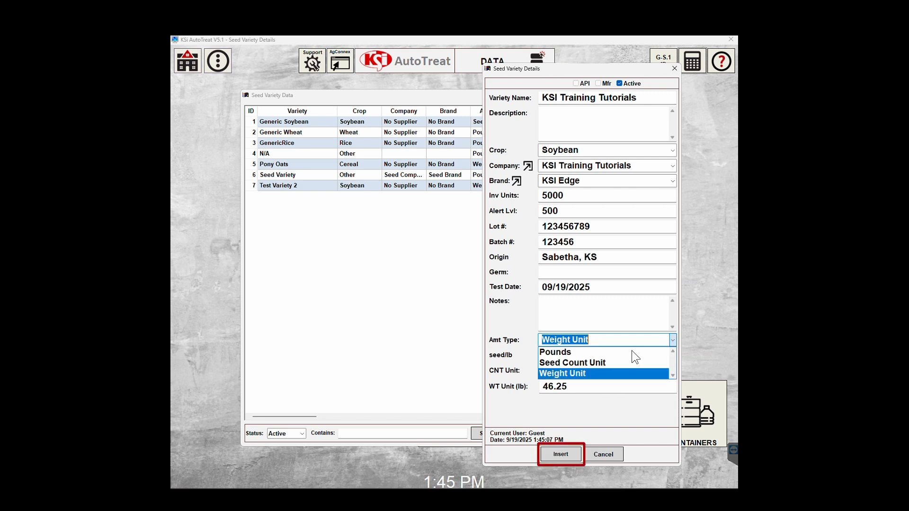
left_click(633, 363)
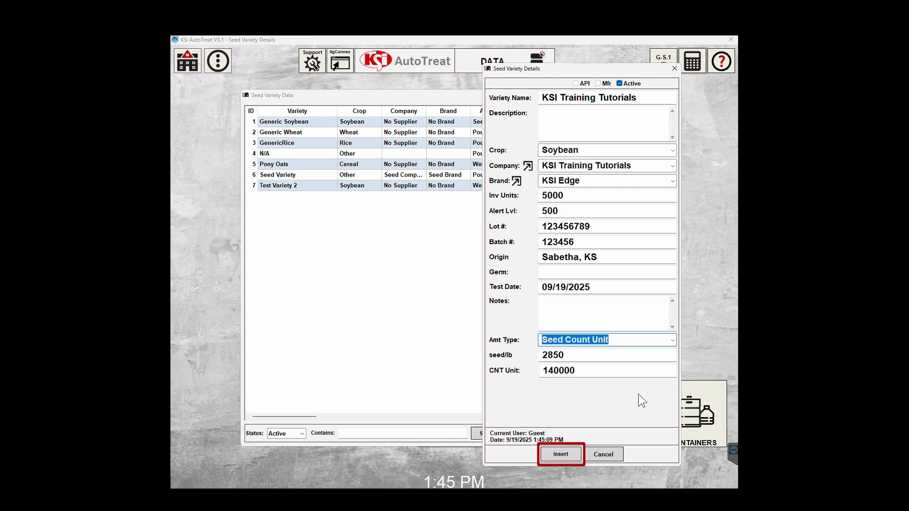
left_click(564, 455)
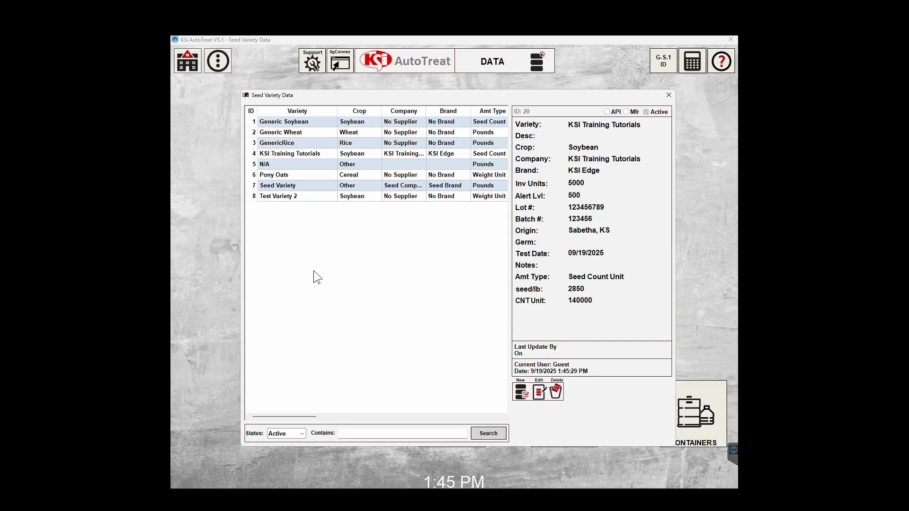
left_click(298, 157)
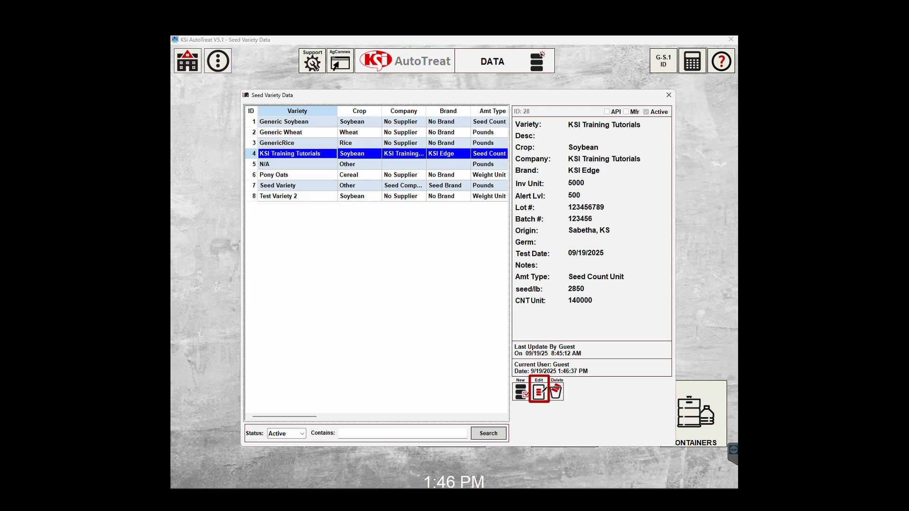
Edit the variety to change its crop to Corn with 1750 seed/lb.
left_click(539, 391)
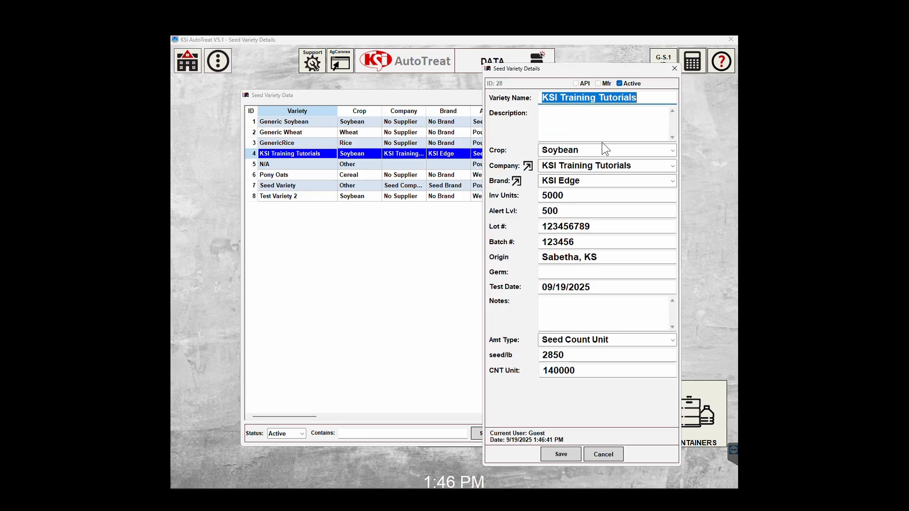
left_click(673, 150)
left_click(556, 173)
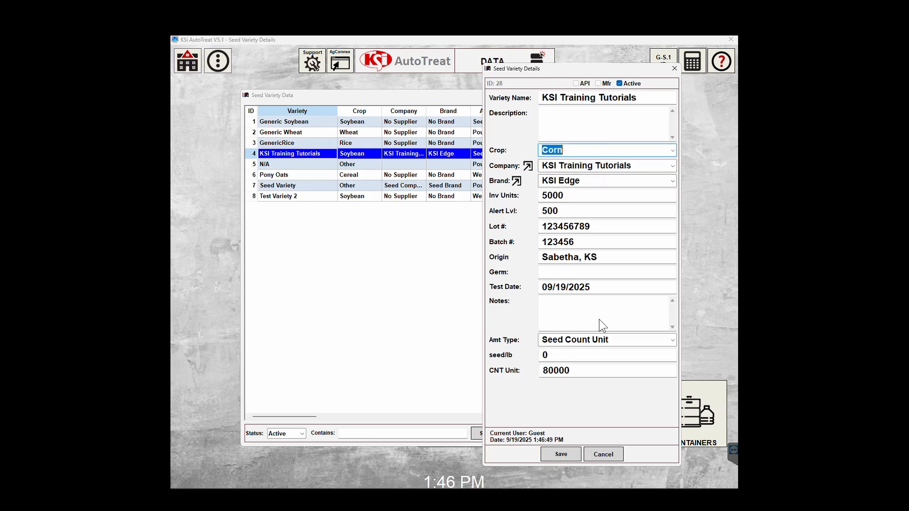
left_click(540, 356)
type("1750")
Replace lot with 987654321, batch with 987654, origin with 'Cissna Park, IL', and save.
left_click(586, 227)
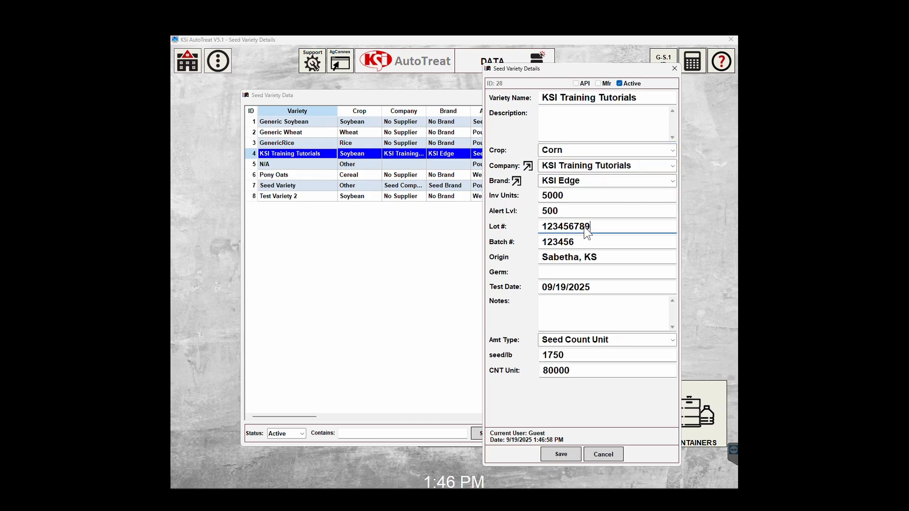
left_click_drag(586, 226, 527, 226)
type("987654321")
key("Tab")
type("987654")
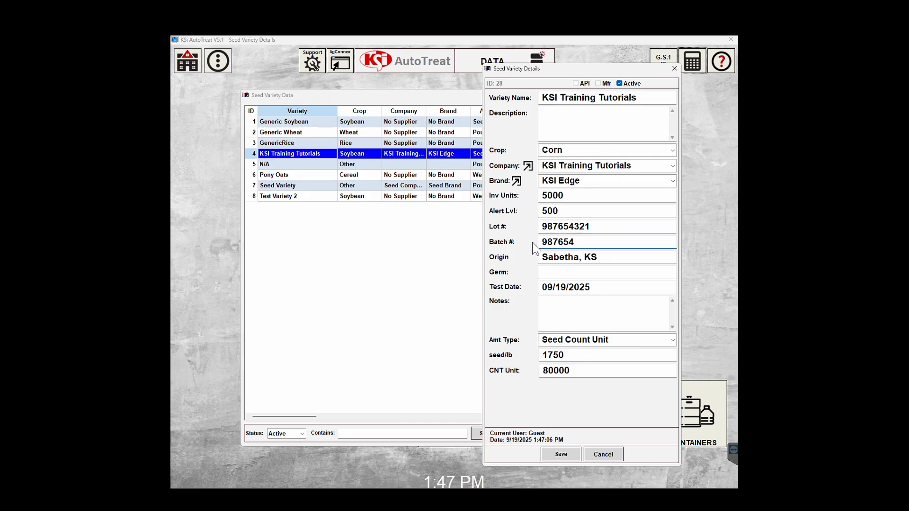
left_click_drag(601, 255, 532, 255)
type("Cissna Park")
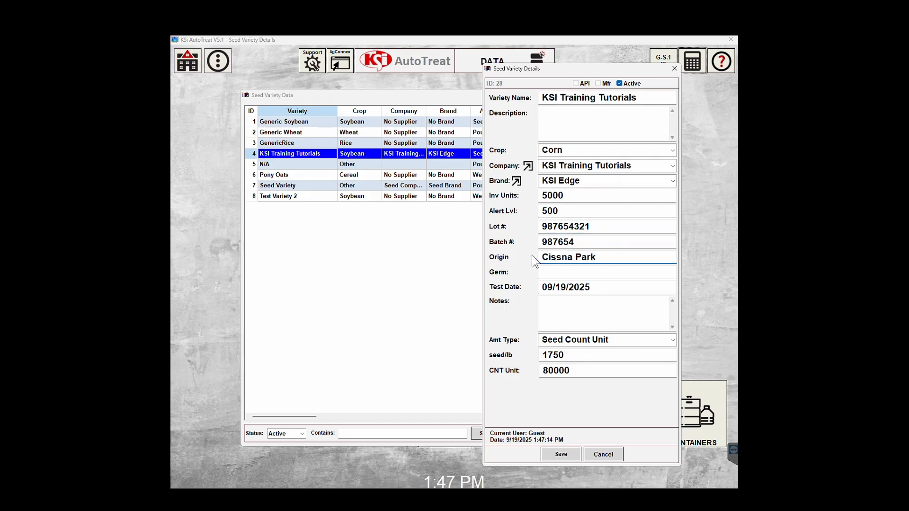
type(", IL")
left_click(560, 455)
left_click(477, 297)
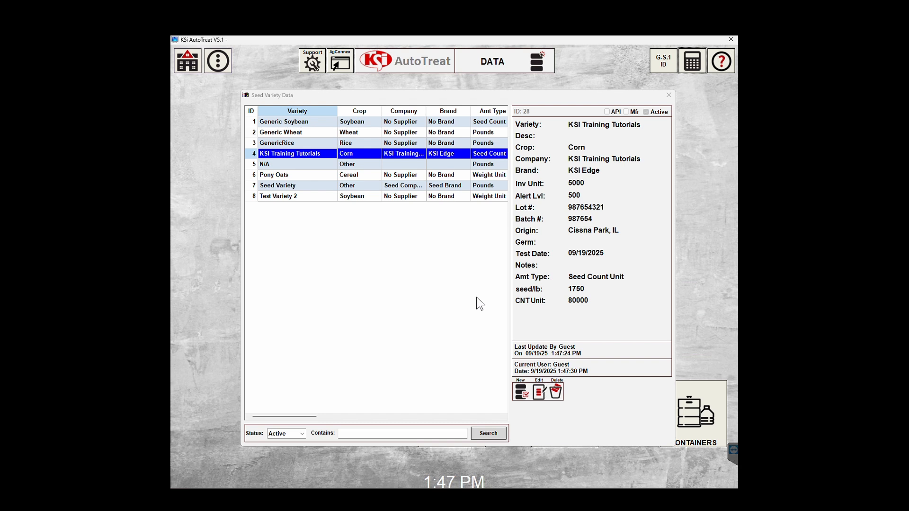
Delete the KSI Training Tutorials seed variety and confirm the deletion with Yes.
left_click(307, 156)
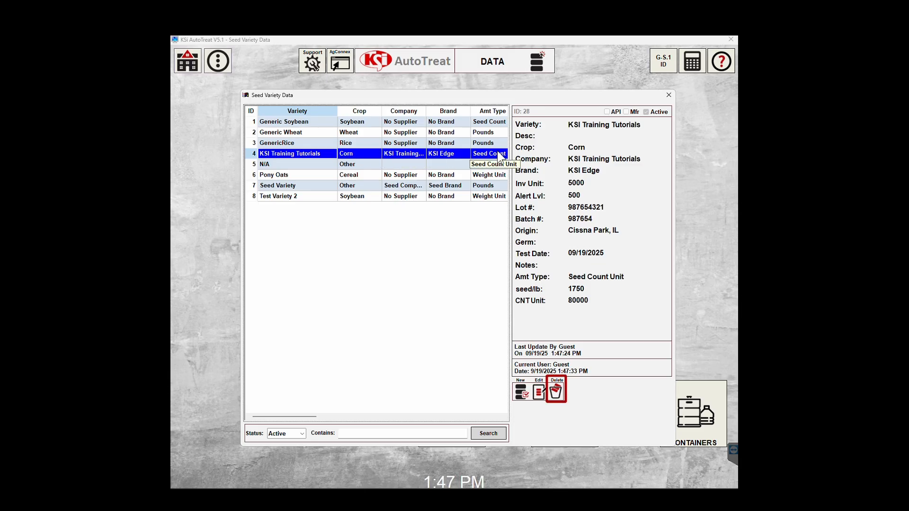
left_click(557, 395)
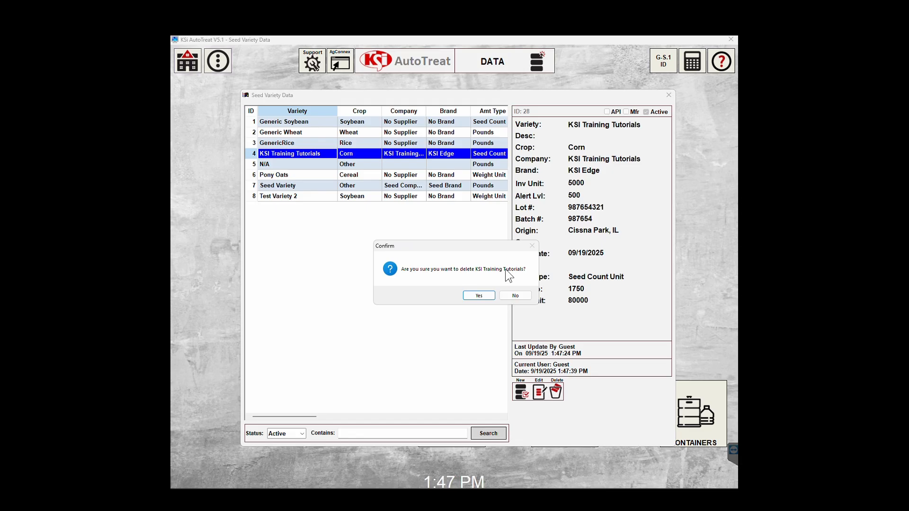
left_click(482, 296)
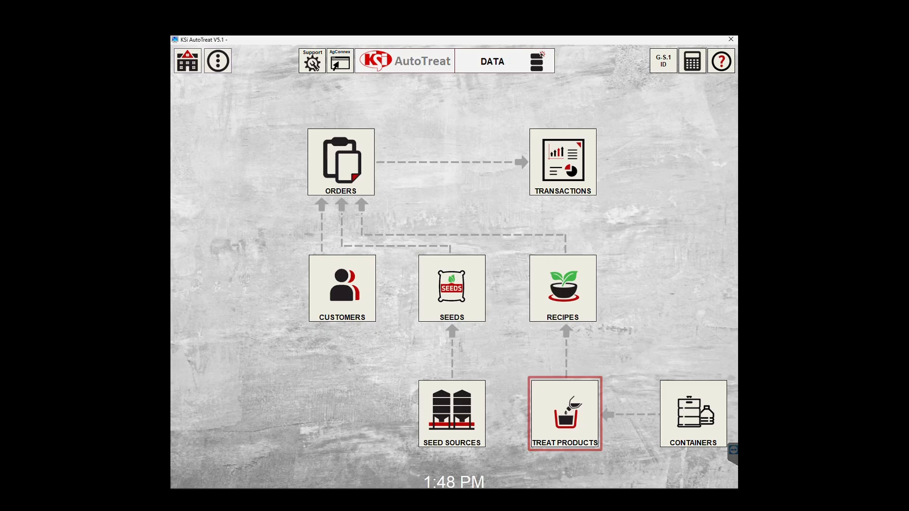
Start a new treat product named 'KSI Training Tutorials'.
left_click(568, 445)
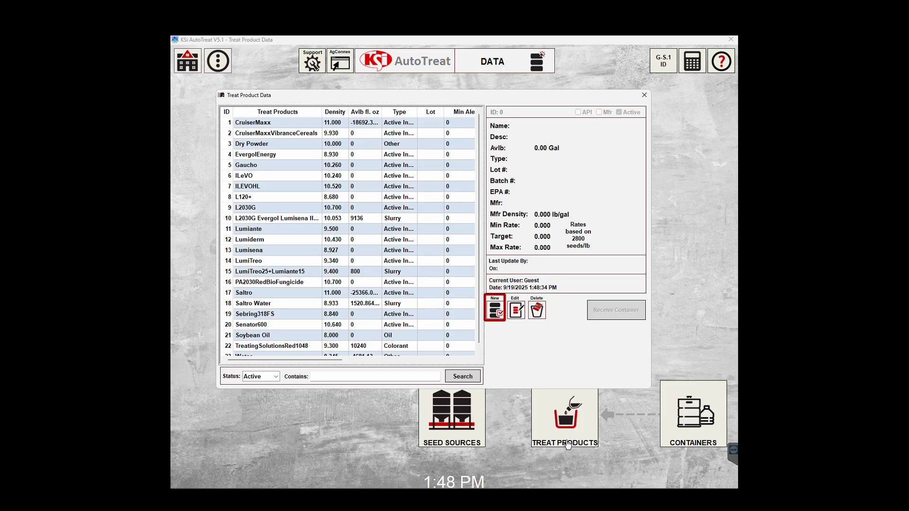
left_click(494, 315)
left_click_drag(477, 117, 382, 127)
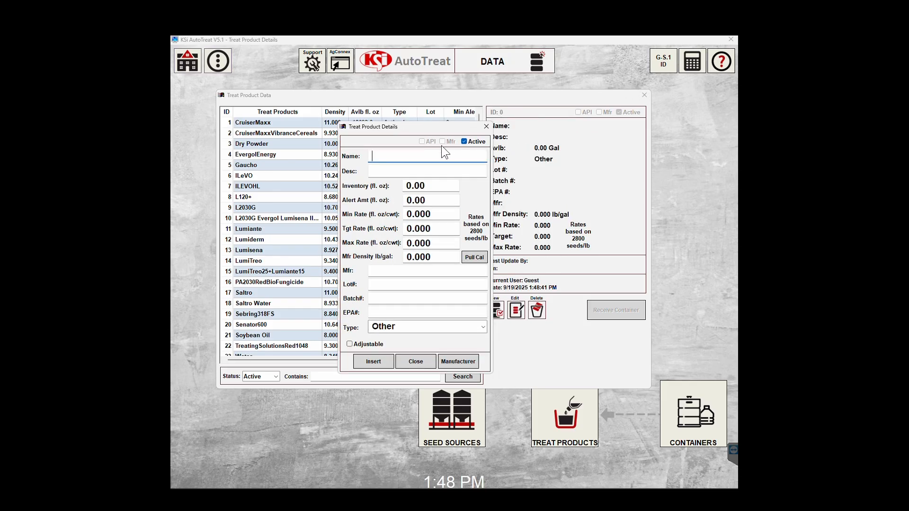
type("KSI Training Tutorials")
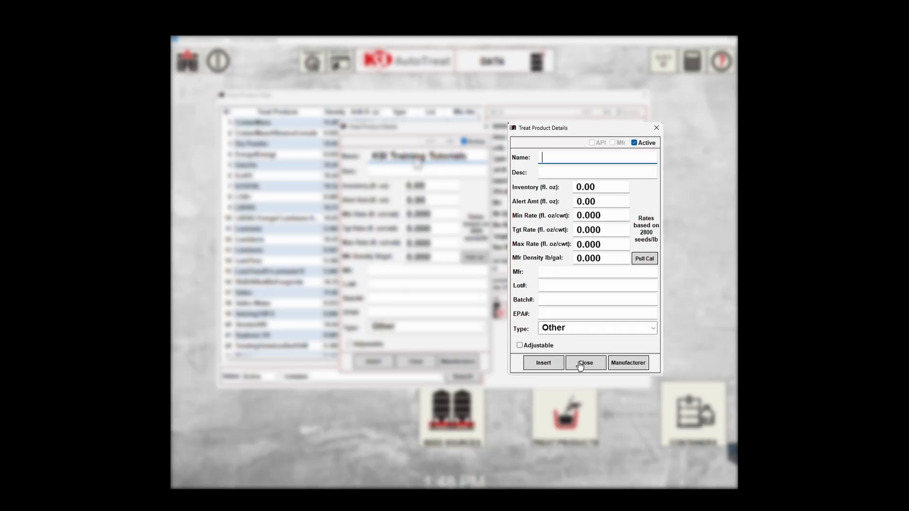
Enter description 'Liquid', inventory 1500 and alert amount 50.
key("Tab")
type("Liquid")
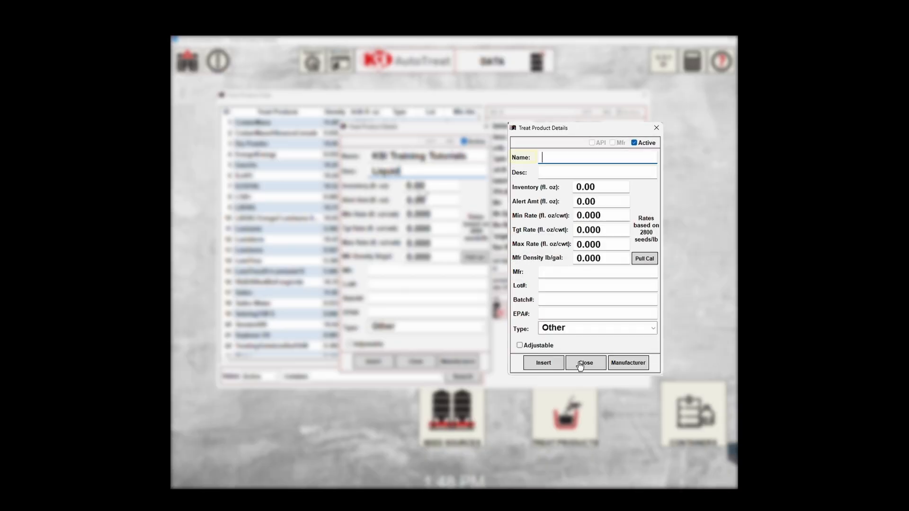
key("Tab")
type("1500")
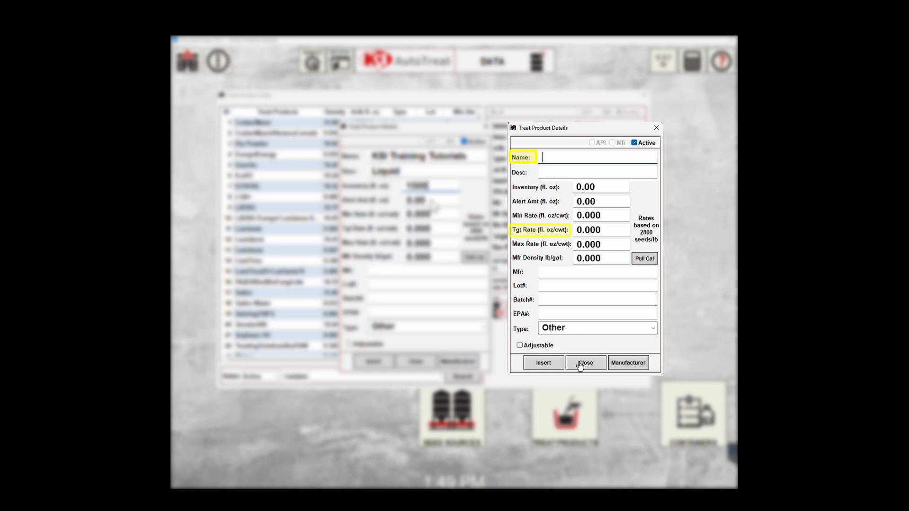
key("Tab")
type("50")
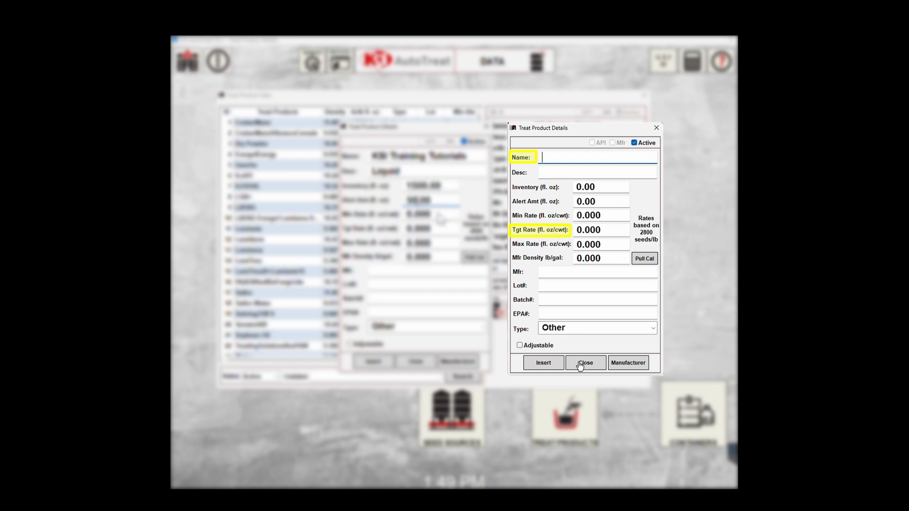
key("Tab")
Set the target rate to 1.5 and enter the 8.345 density value.
mouse_move(432, 230)
left_mouse_down()
mouse_move(403, 227)
mouse_move(403, 263)
left_mouse_up()
type("1.5")
left_click(431, 245)
type("3")
type("8.345")
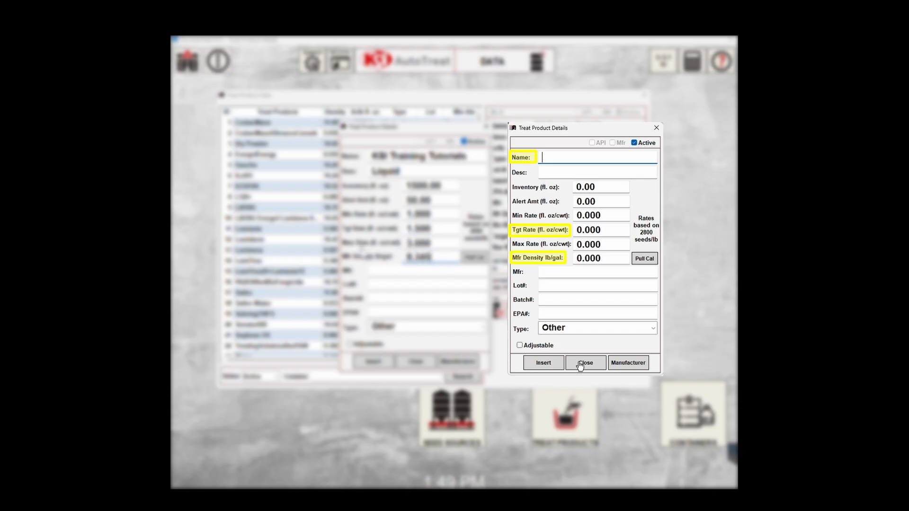
Enter manufacturer 'Liquid Inc.', lot 123456789, batch 123456, and keep Other as the type.
left_click(378, 272)
type("Liquid Inc.")
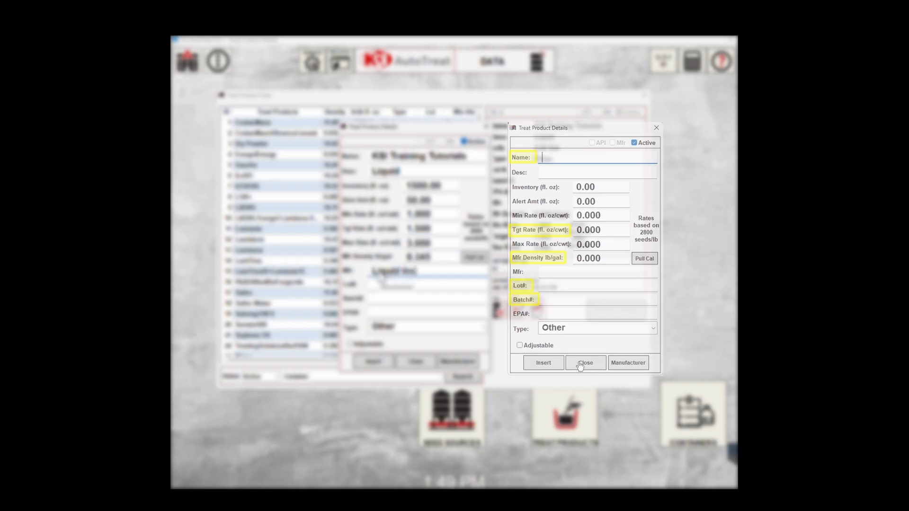
key("Tab")
type("123456789")
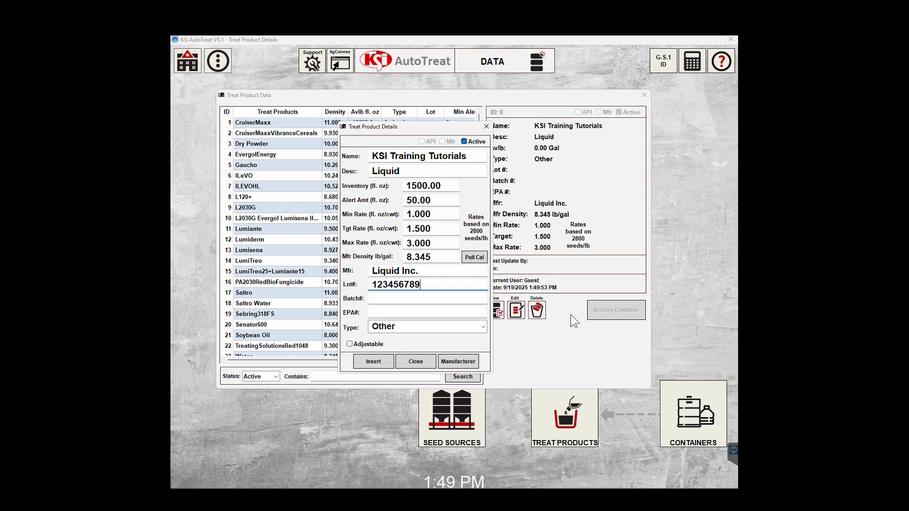
key("Tab")
type("123456")
left_click(483, 327)
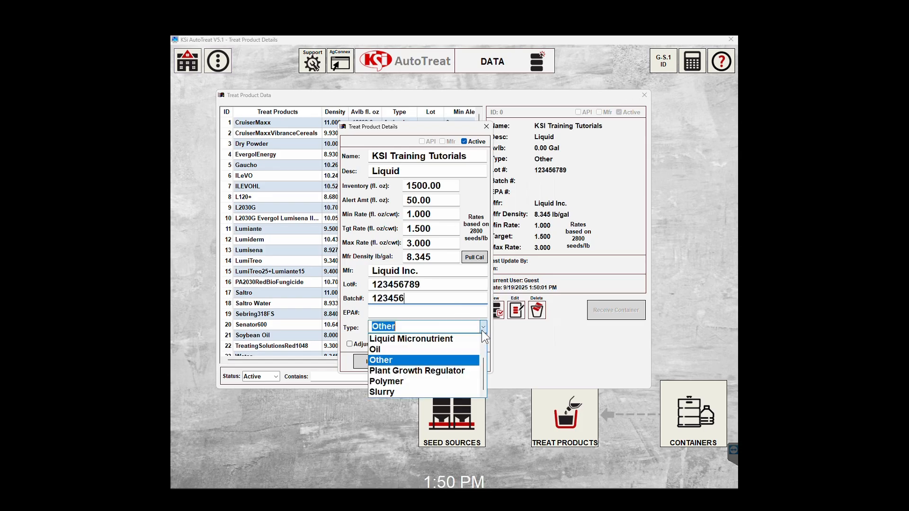
scroll(431, 379, "up", 1)
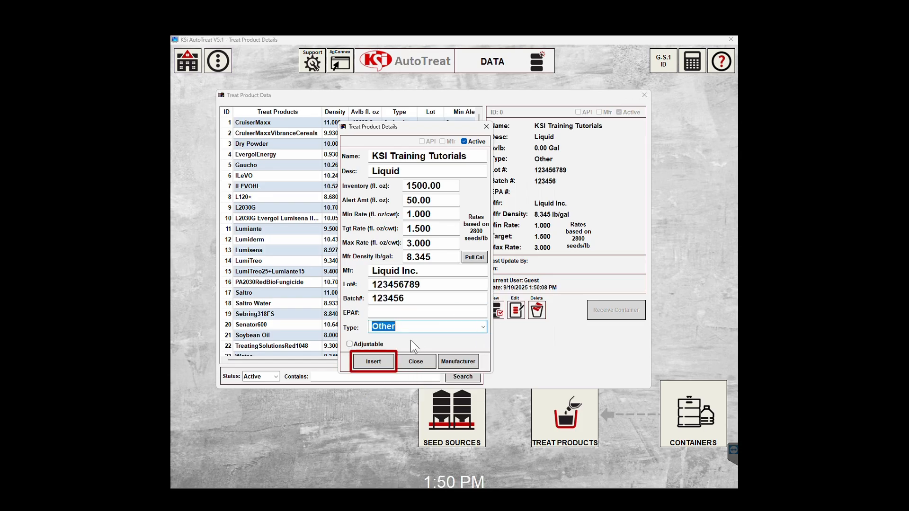
Insert KSI Training Tutorials into the treat product list as entry 8.
left_click(378, 363)
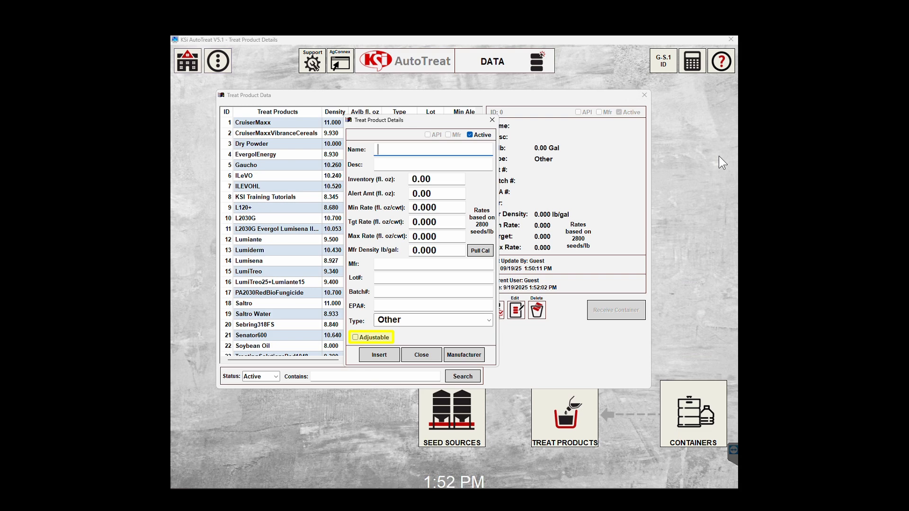
Mark the new product Adjustable and name it 'KSI TRaining Tutorials 2' with description 'Liquid'.
left_click(356, 338)
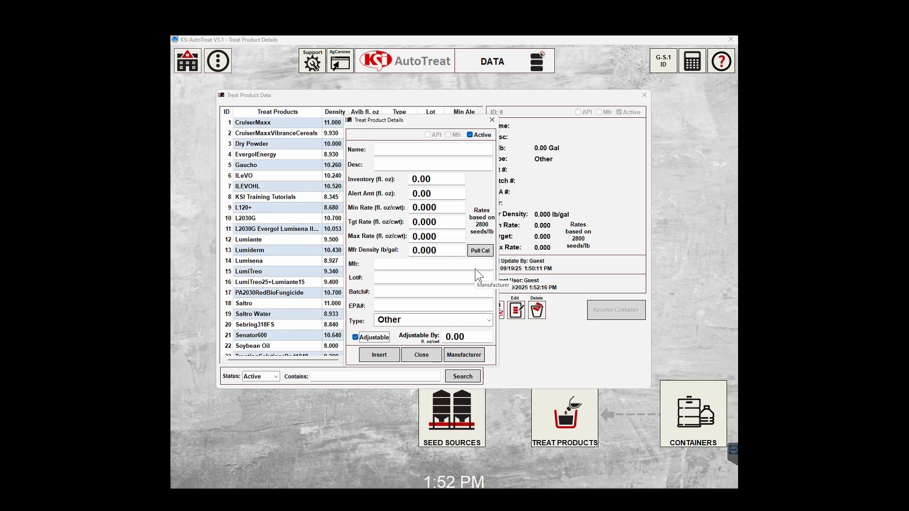
left_click(393, 152)
type("KSI TRaining Tutorials 1")
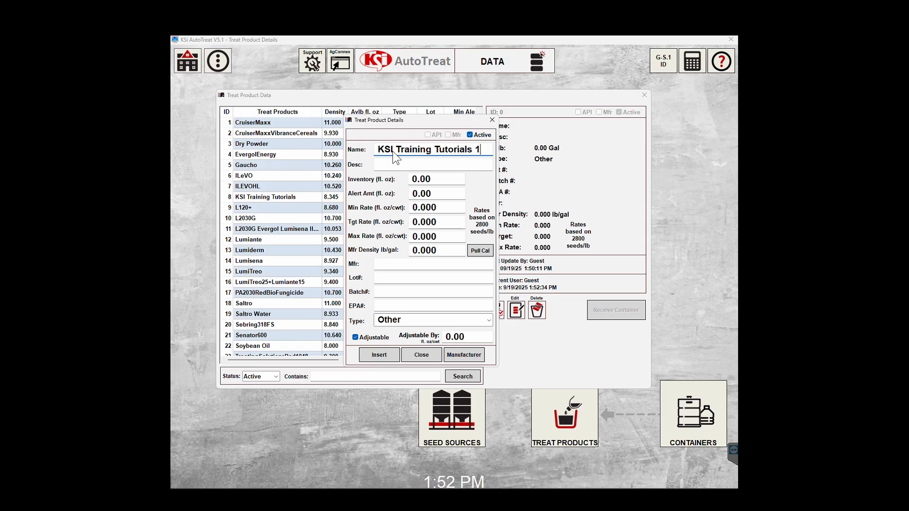
key("BackSpace")
type("2")
key("Tab")
type("Liquid")
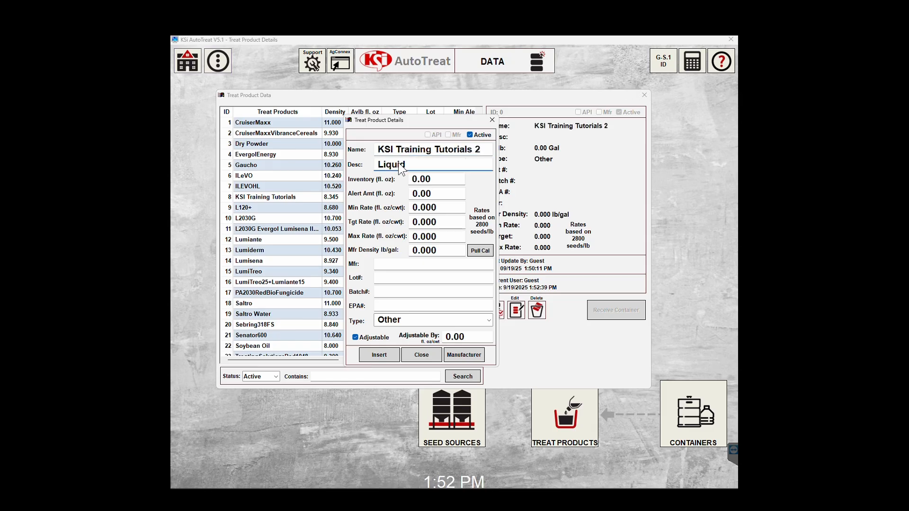
Enter 5000 inventory, rates 1, 1.25 and 2, and density 8.345.
key("Tab")
type("5000")
type("100")
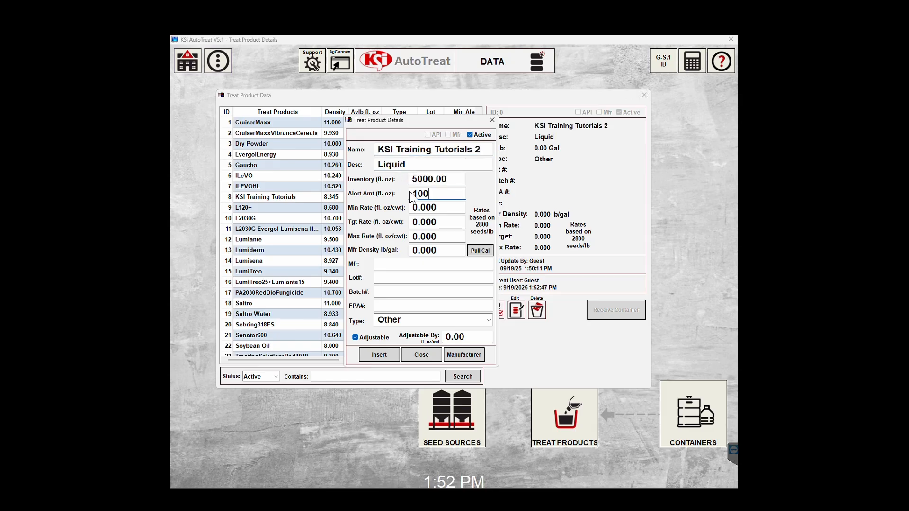
key("Tab")
type("1")
key("Tab")
type("1.25")
key("Tab")
type("2")
key("Tab")
type("8.345")
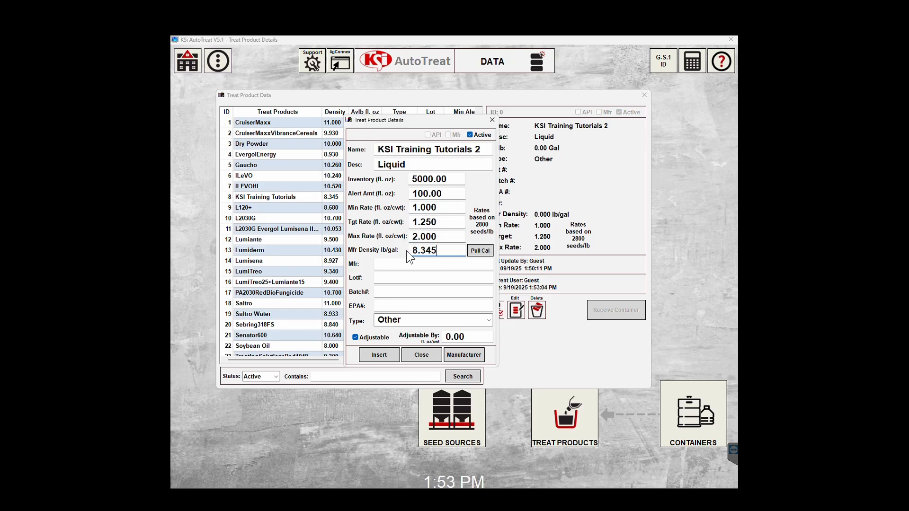
Enter manufacturer 'Liquid Manufacturer', lot 123123123, batch 987987, adjustable by 0.05, and insert the product.
key("Tab")
type("Liquid Manufacturer")
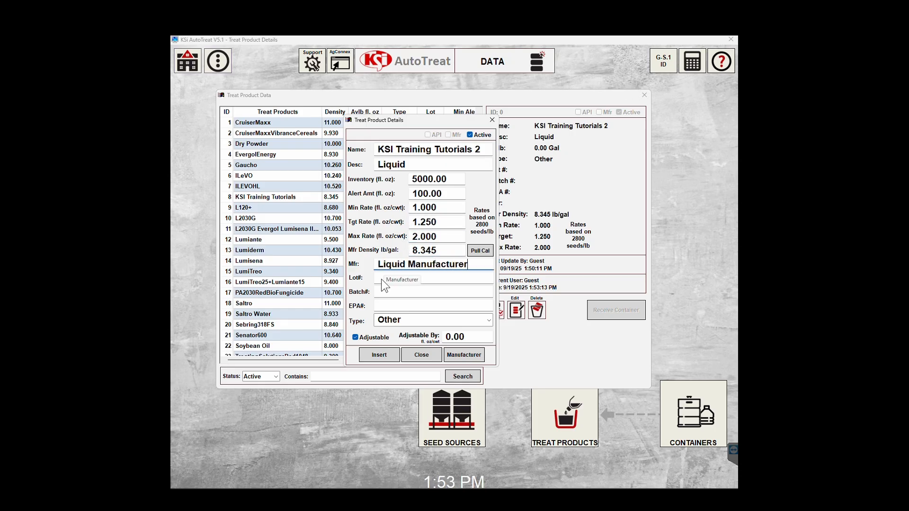
key("Tab")
type("123123123")
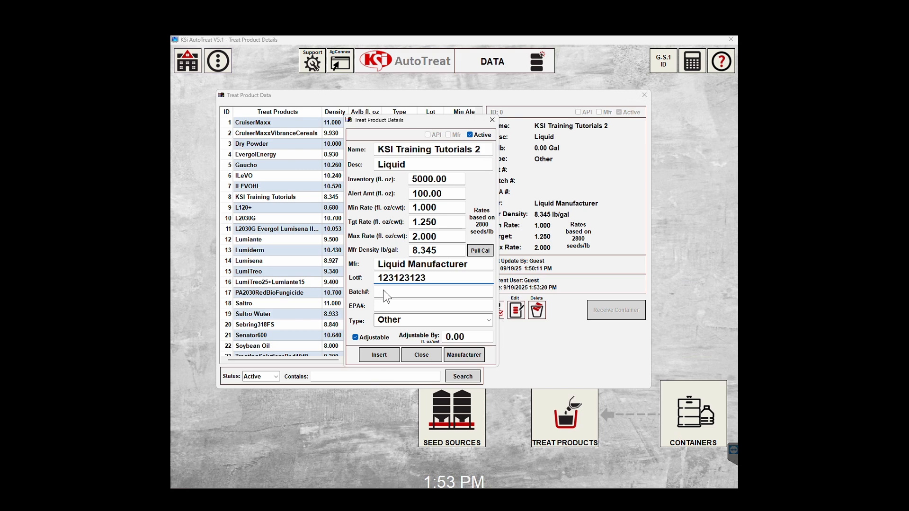
left_click(383, 290)
type("987987")
left_click(441, 336)
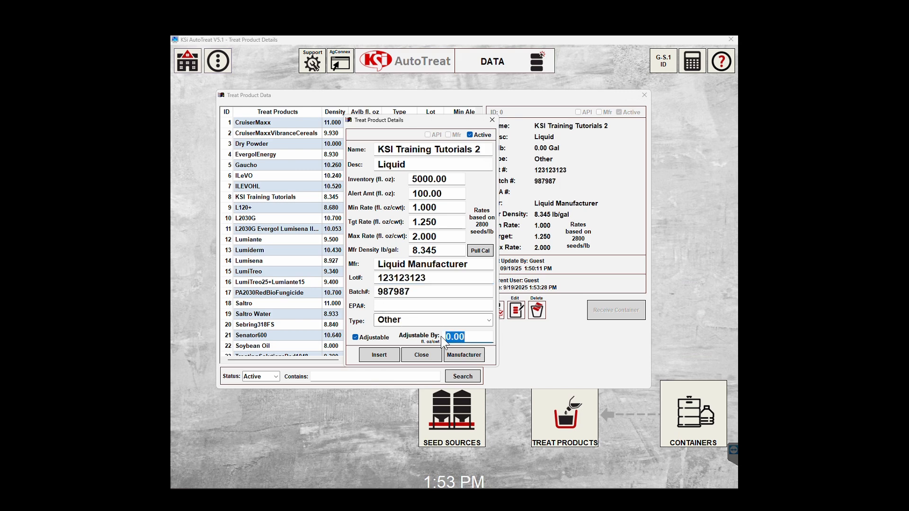
type("0.05")
left_click(380, 354)
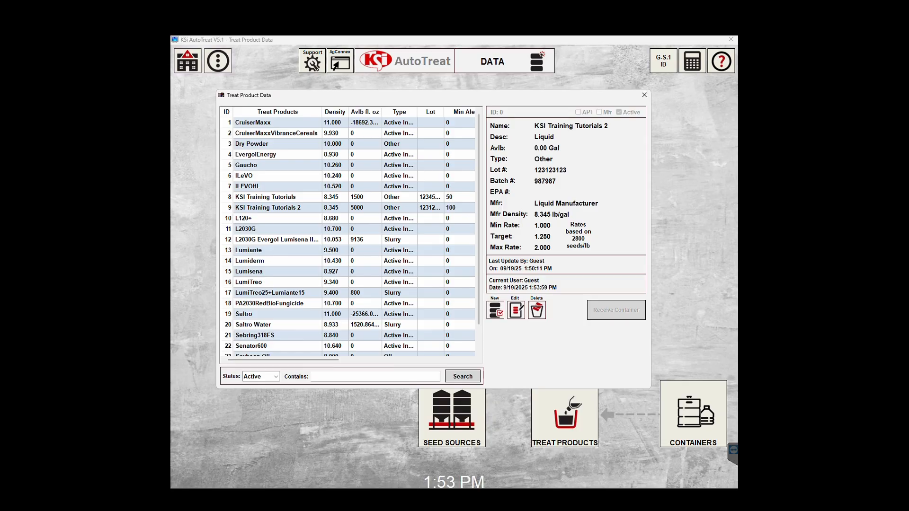
Edit KSI Training Tutorials 2: description Dry Powder, manufacturer Dry Powder Manufacturer.
left_click(279, 209)
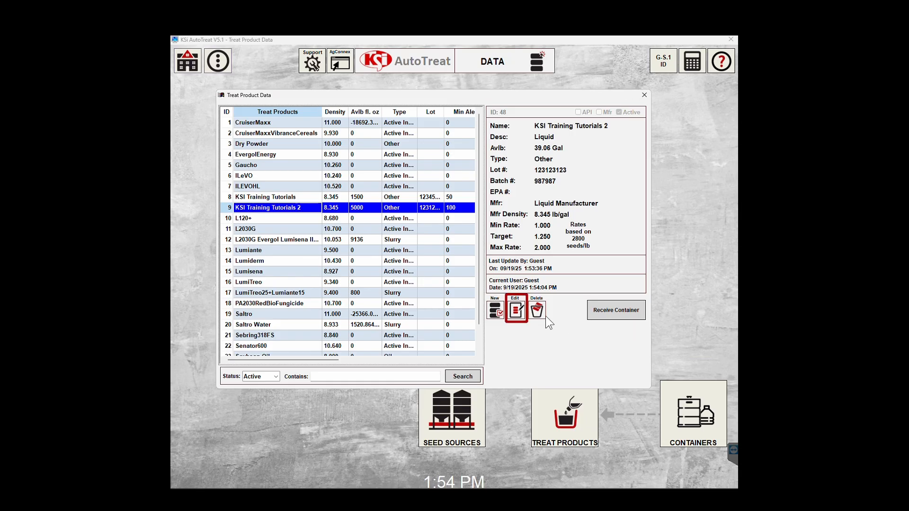
left_click(517, 311)
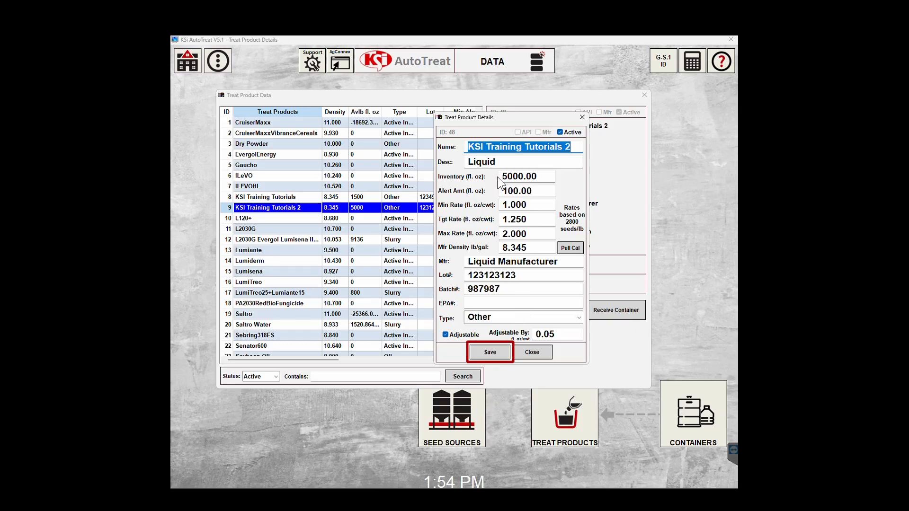
double_click(498, 162)
type("Dry")
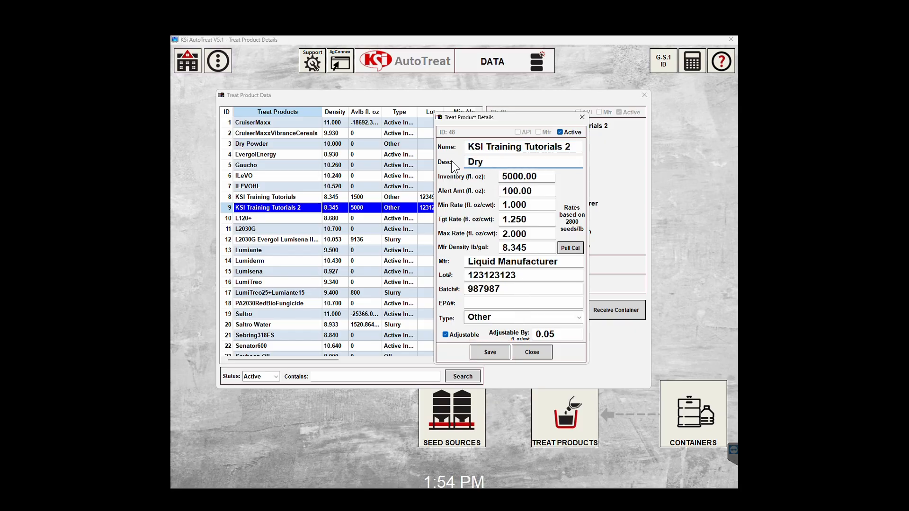
type(" Powder")
double_click(497, 260)
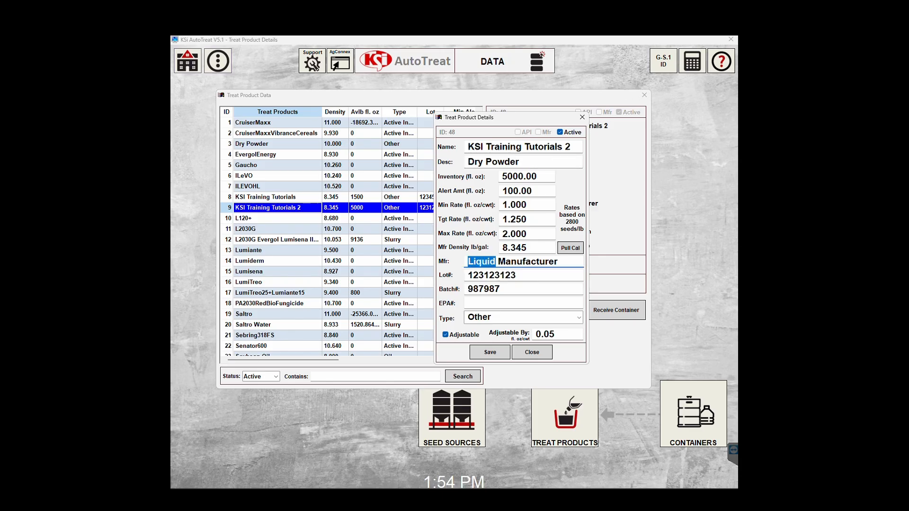
type("Dry Poweder")
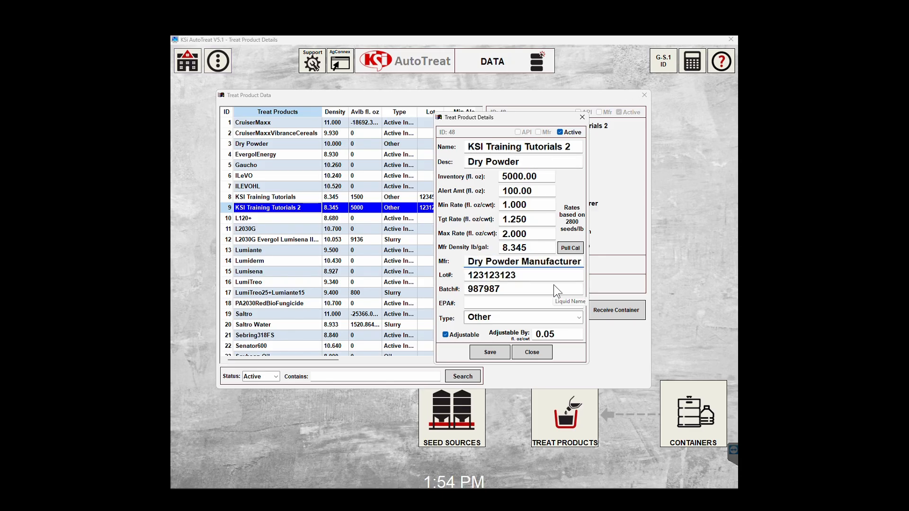
Keep the product type as Other, turn off Adjustable, and save the product.
left_click(580, 318)
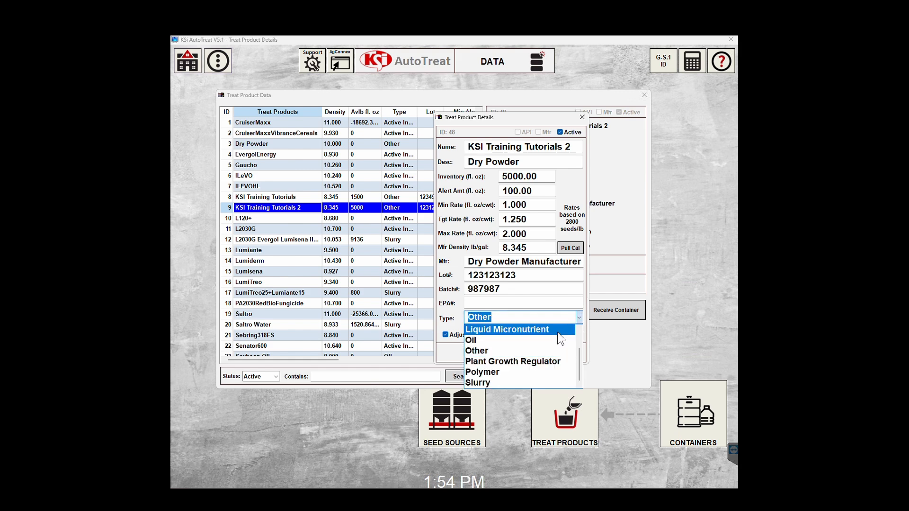
scroll(546, 351, "up", 1)
scroll(546, 351, "down", 1)
left_click(484, 363)
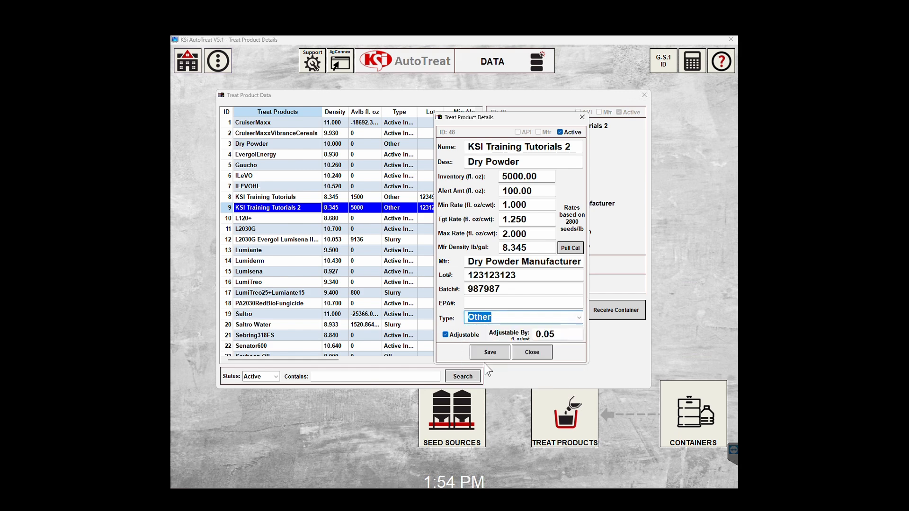
left_click(445, 334)
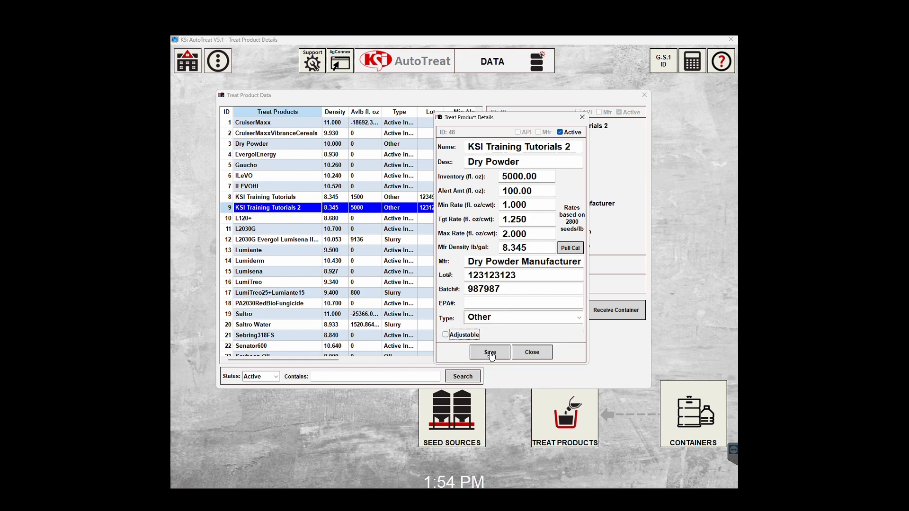
left_click(490, 353)
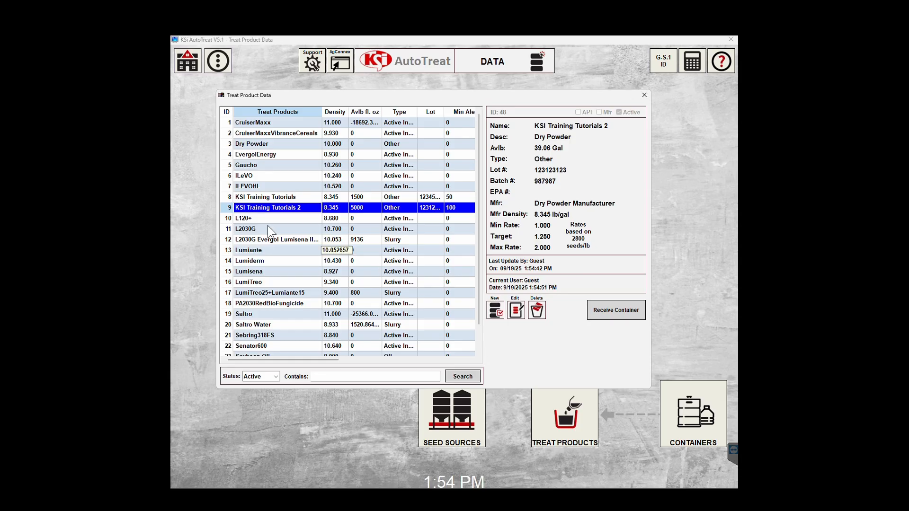
left_click(268, 210)
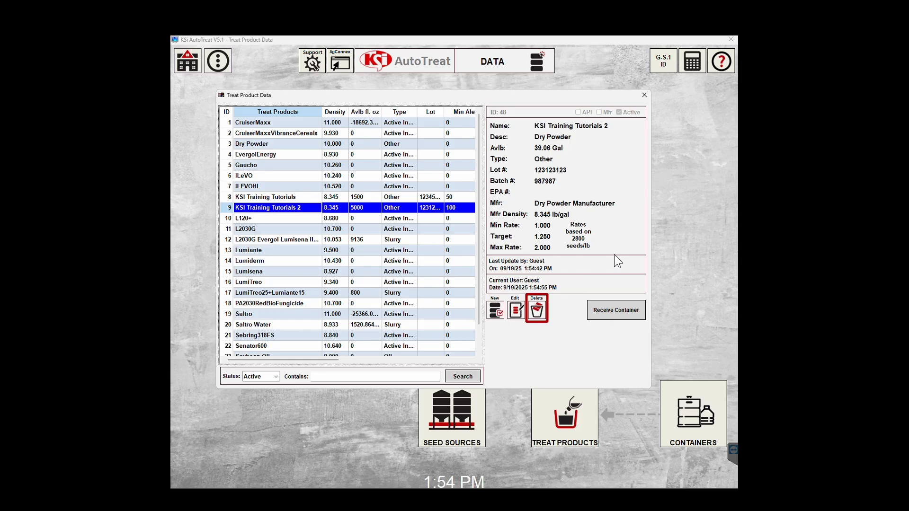
left_click(538, 312)
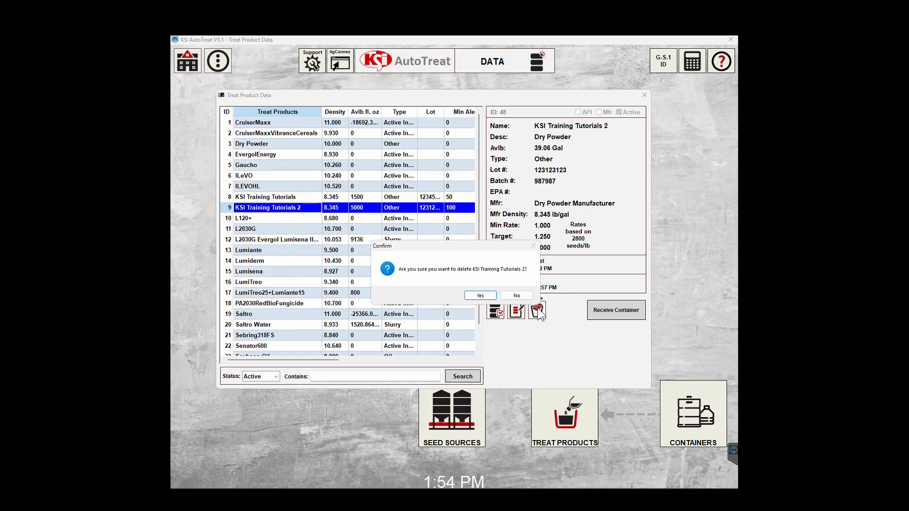
left_click(485, 295)
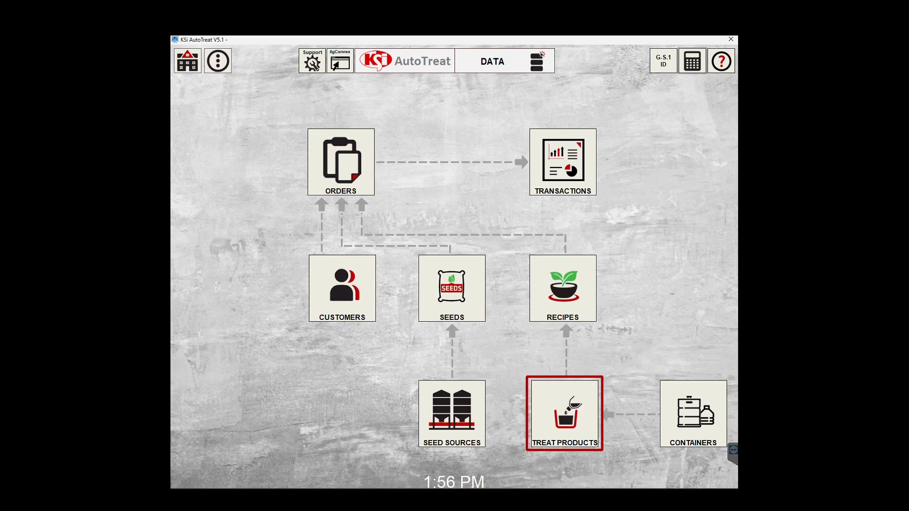
left_click(559, 415)
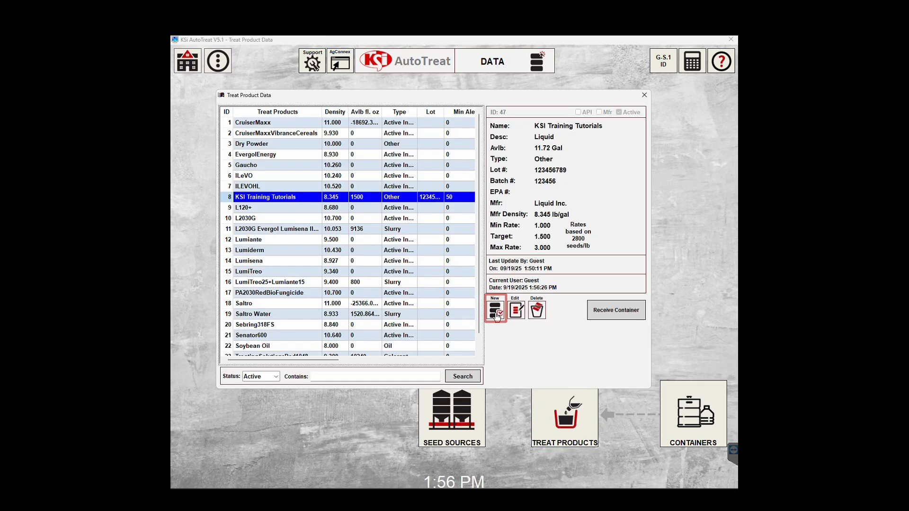
Start a new treat product from the manufacturer liquids list and pick Maneuver.
left_click(496, 311)
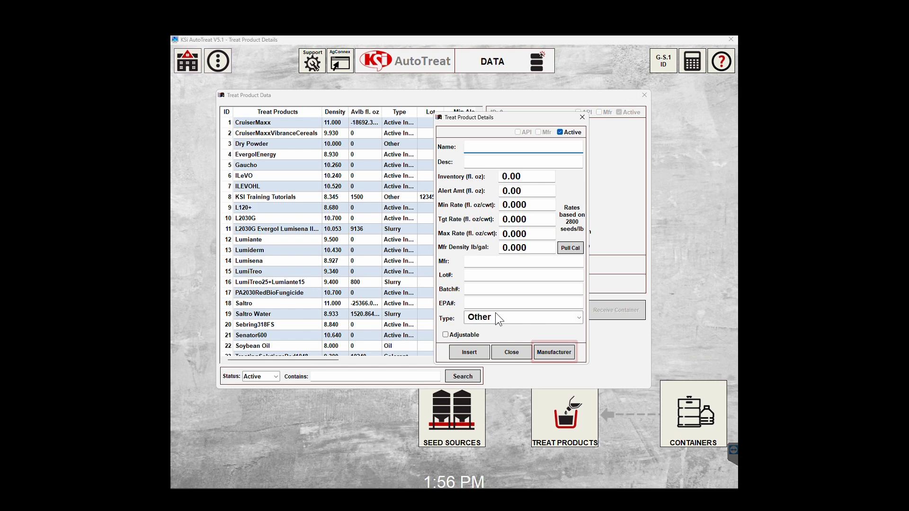
left_click(551, 353)
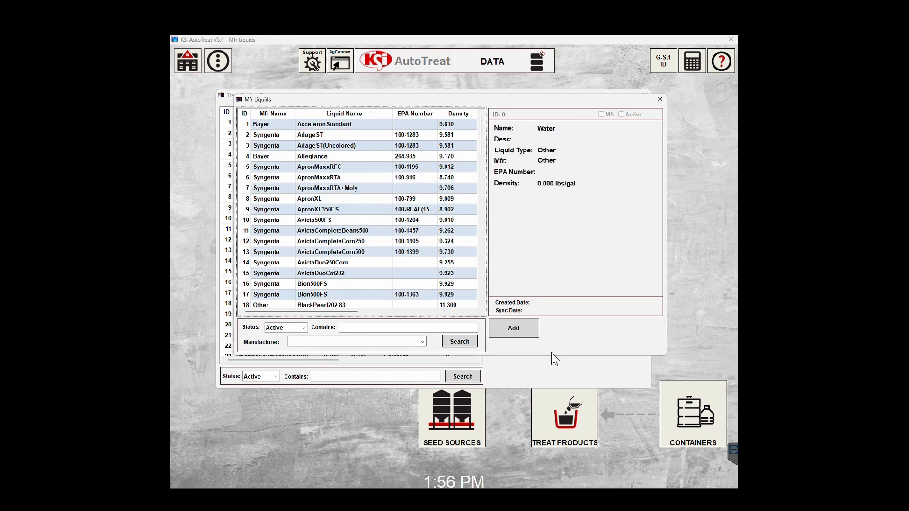
scroll(369, 223, "down", 13)
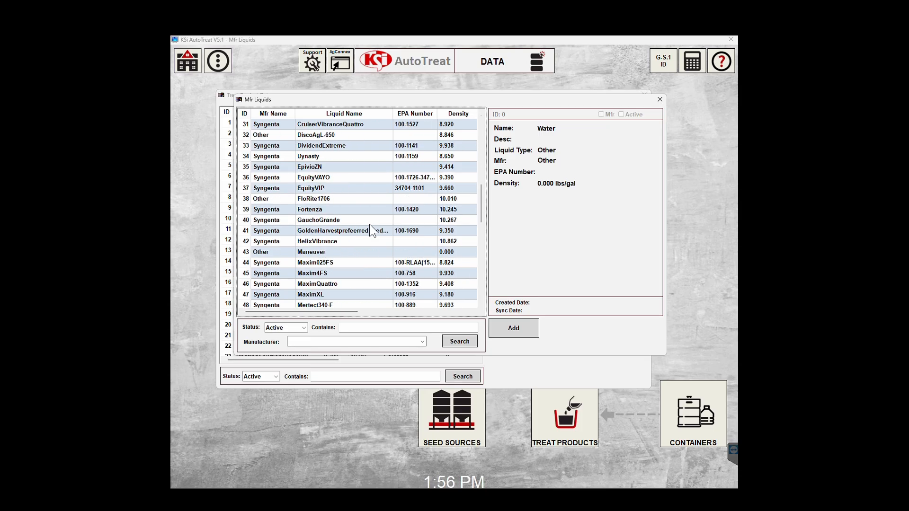
scroll(370, 226, "down", 10)
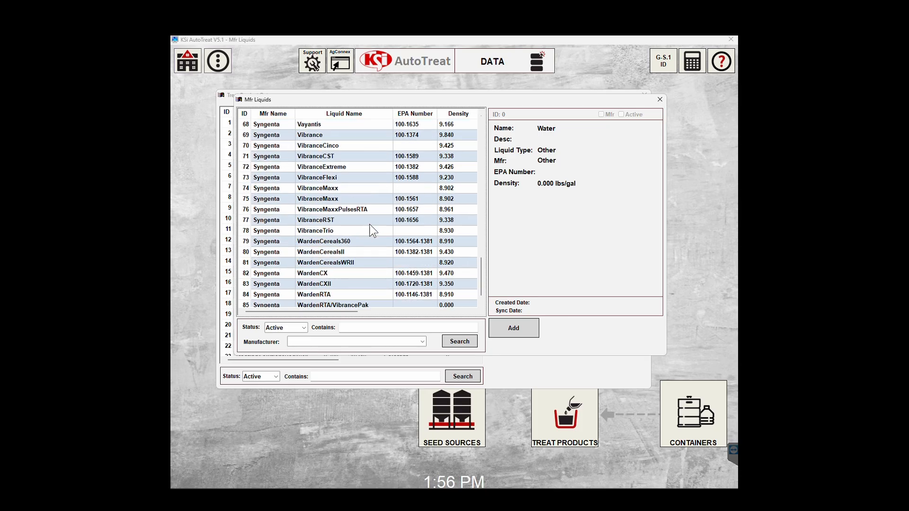
scroll(368, 232, "up", 9)
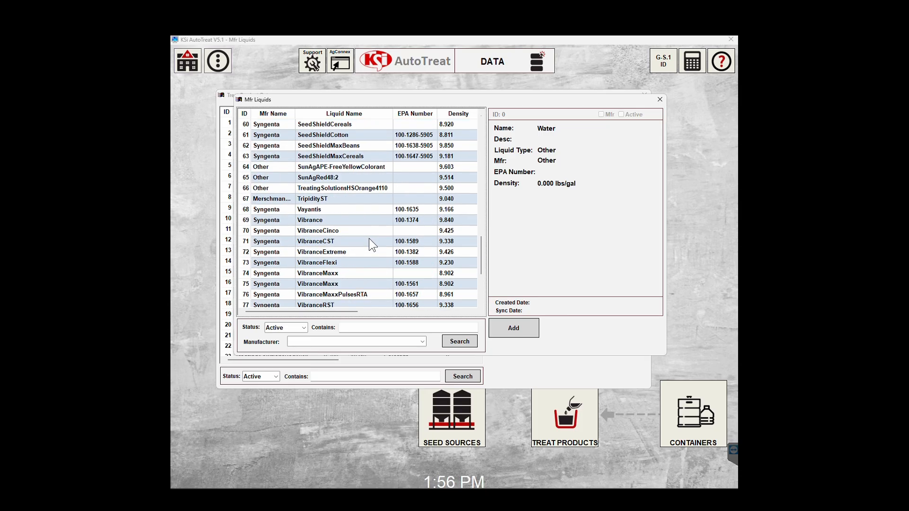
scroll(368, 244, "up", 3)
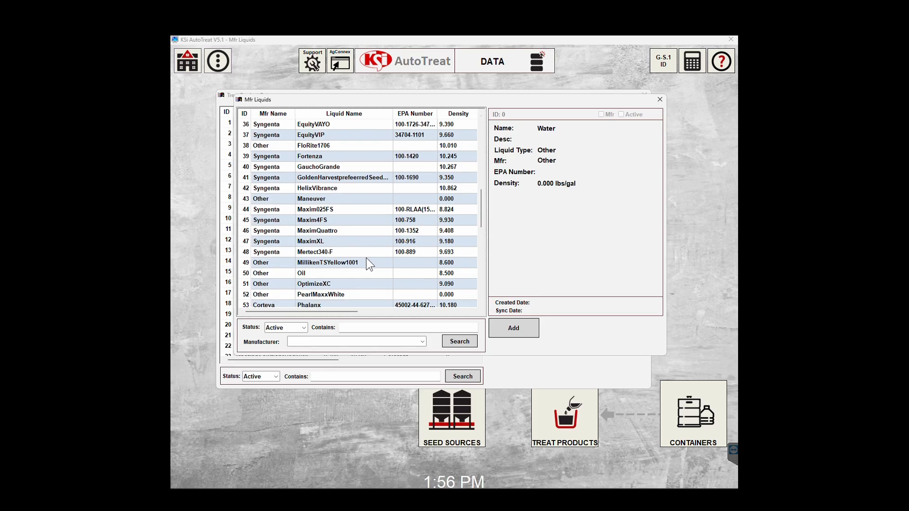
scroll(365, 258, "up", 1)
left_click(320, 231)
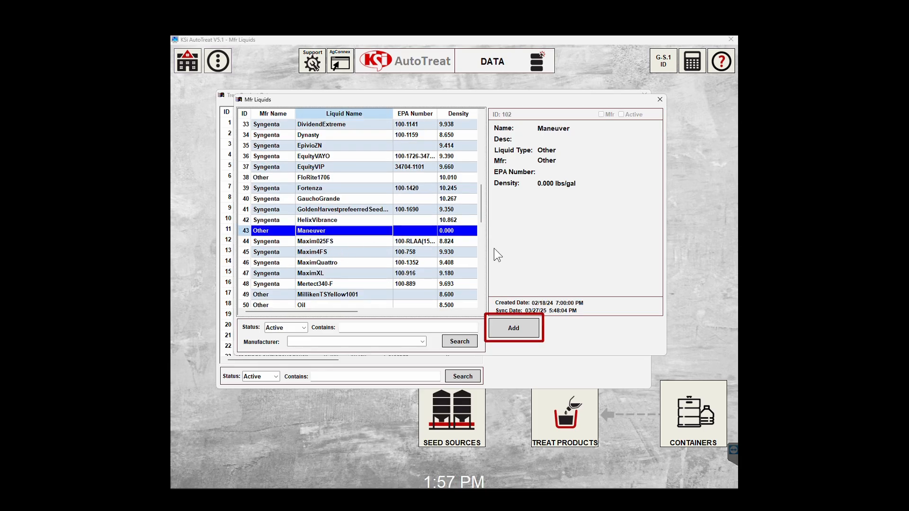
Add Maneuver as a treat product, close the liquids list, and check its new row.
left_click(515, 329)
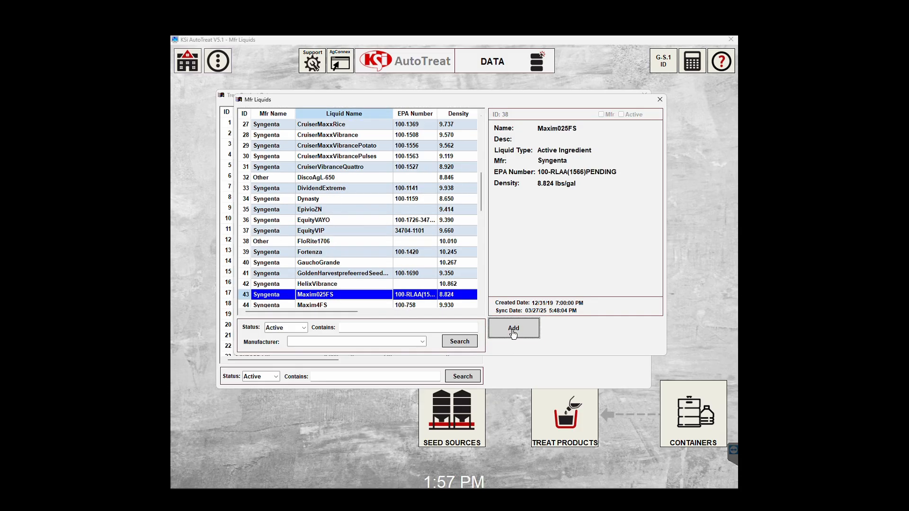
left_click(660, 100)
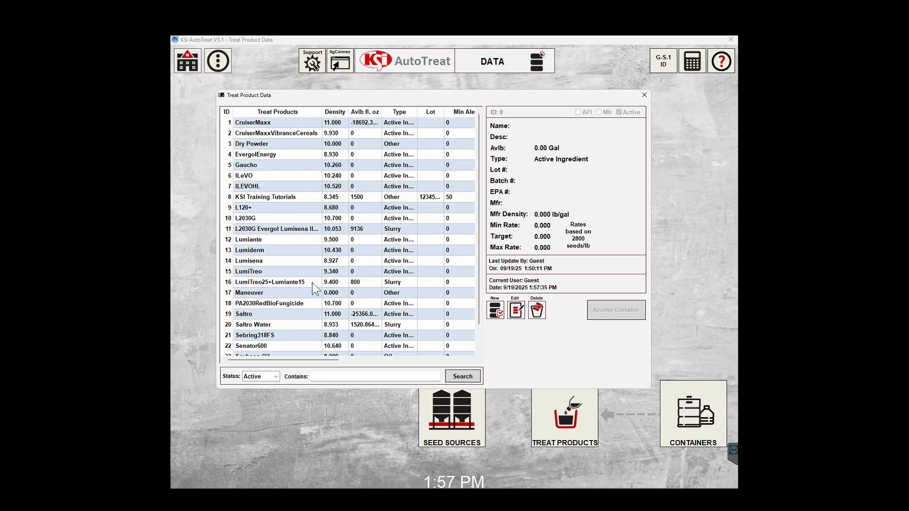
scroll(283, 290, "down", 1)
left_click(311, 261)
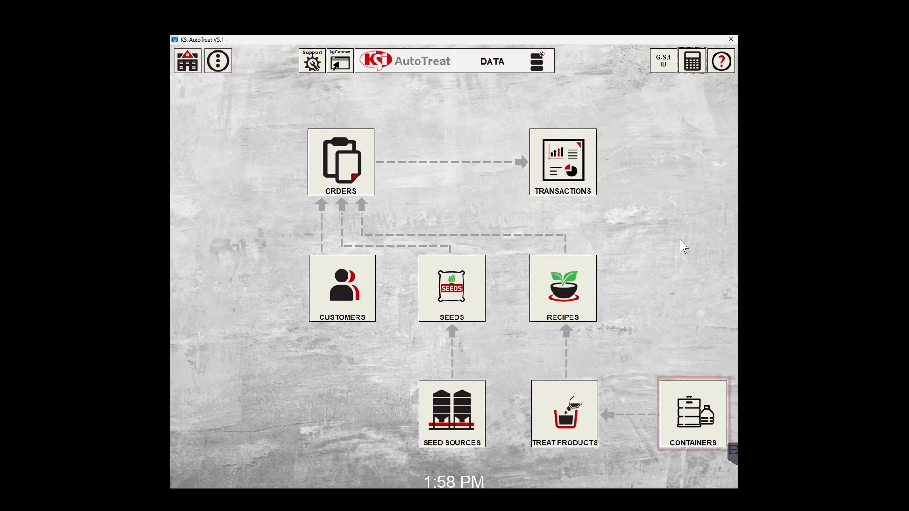
View the containers list, then reopen Treat Product Data showing Maneuver as entry 17.
left_click(696, 412)
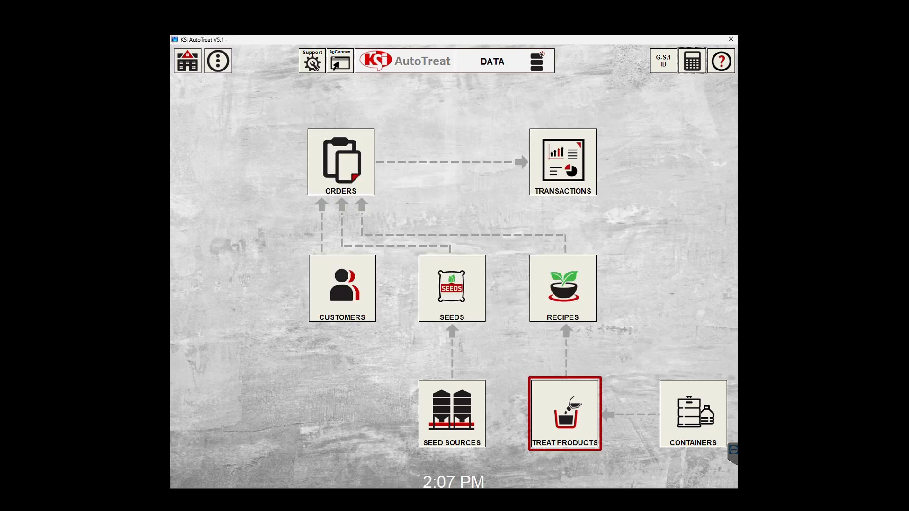
left_click(561, 427)
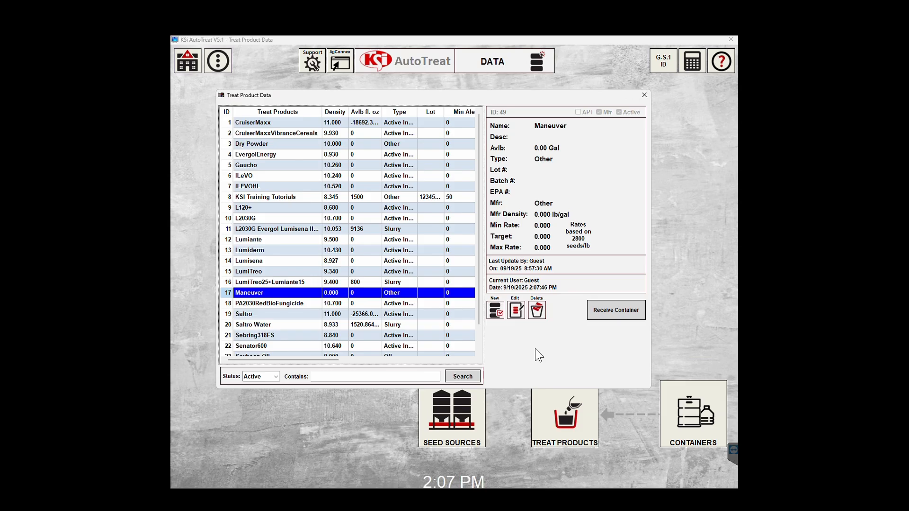
Receive a PA2030RedBioFungicide container with capacity 100 and 85.00 gal available.
left_click(259, 304)
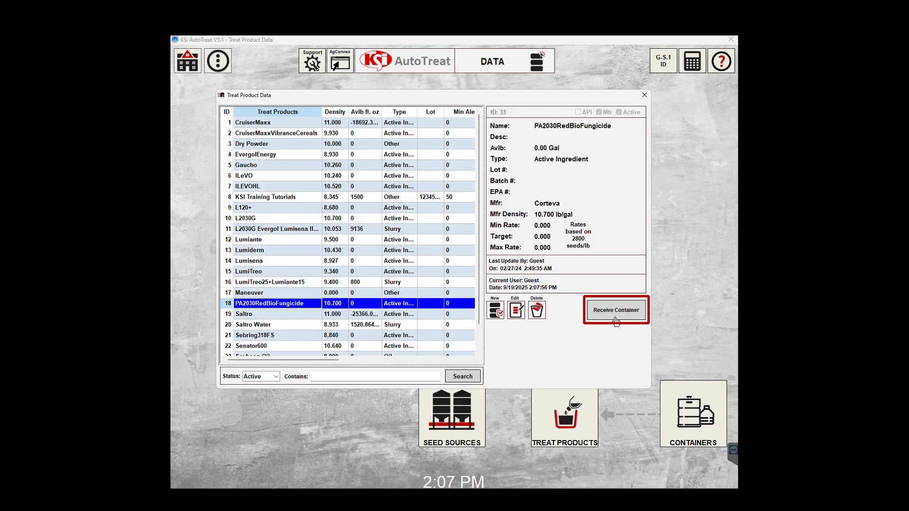
left_click(616, 311)
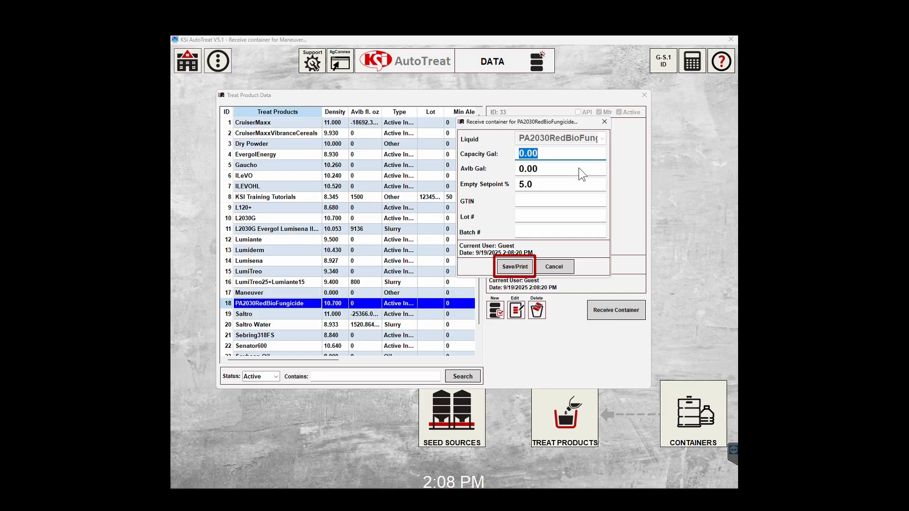
left_click(561, 157)
key("BackSpace")
key("BackSpace")
key("BackSpace")
key("BackSpace")
type("100")
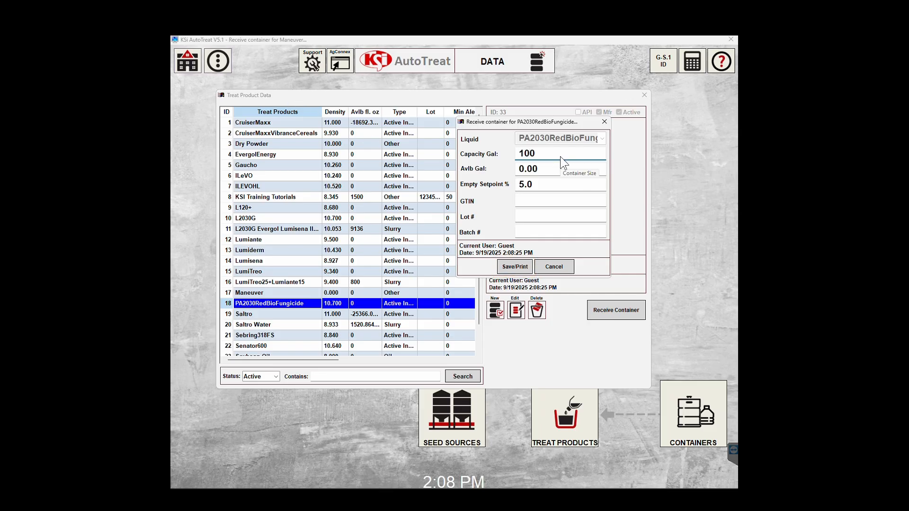
key("Tab")
type("85.00")
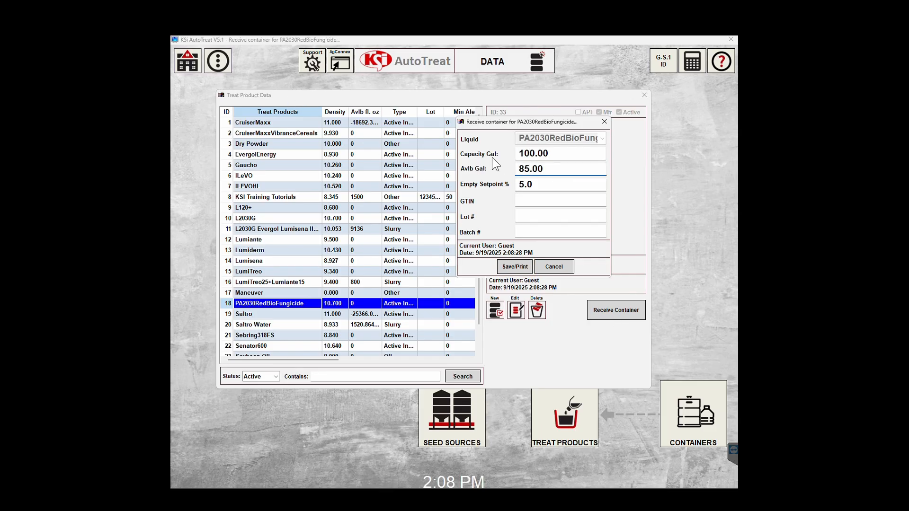
Enter lot 123456789 and batch 123456, save, and decline adding another container.
left_click(531, 217)
type("123456789")
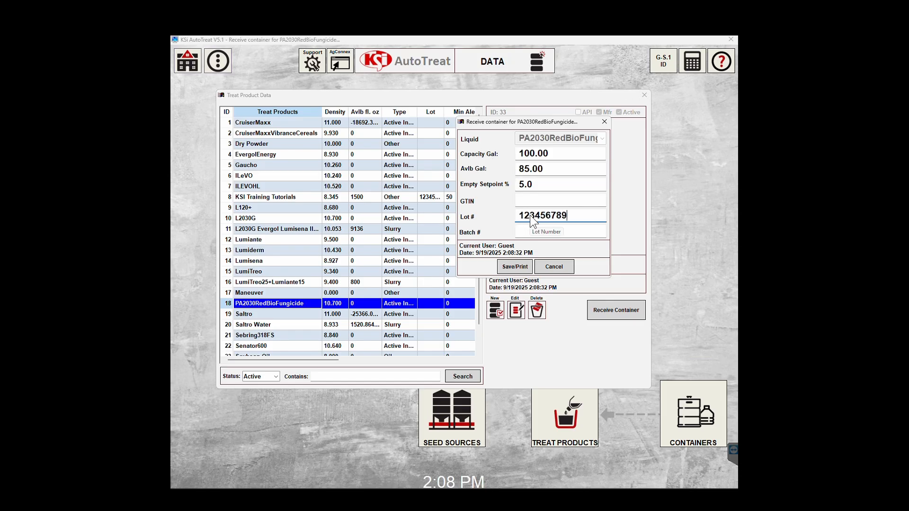
key("Tab")
type("123456")
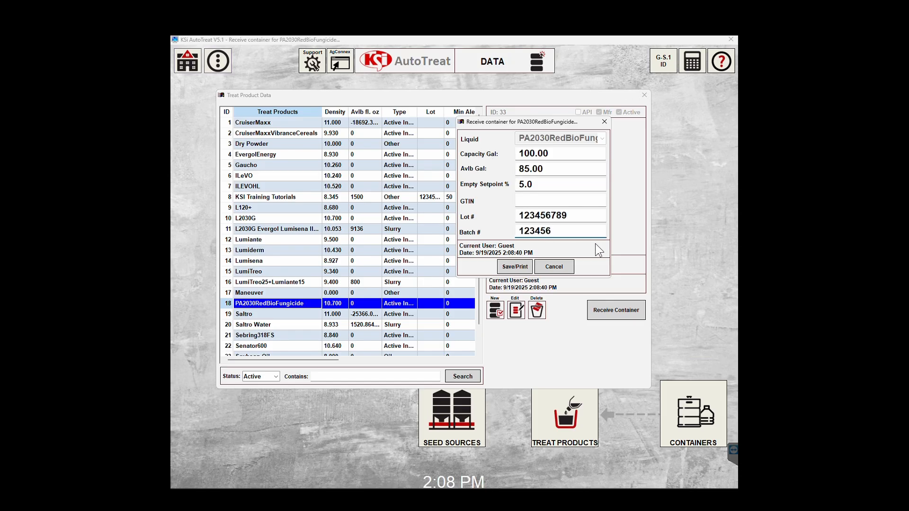
left_click(515, 266)
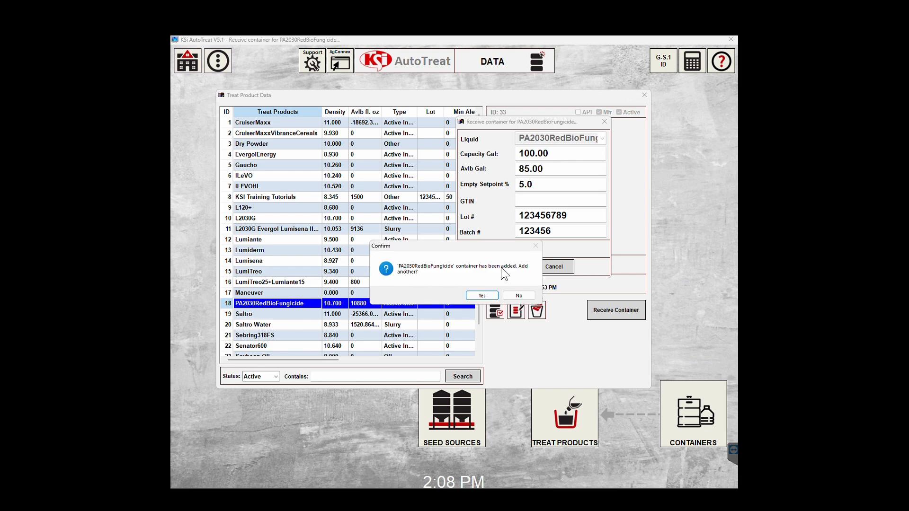
left_click(517, 296)
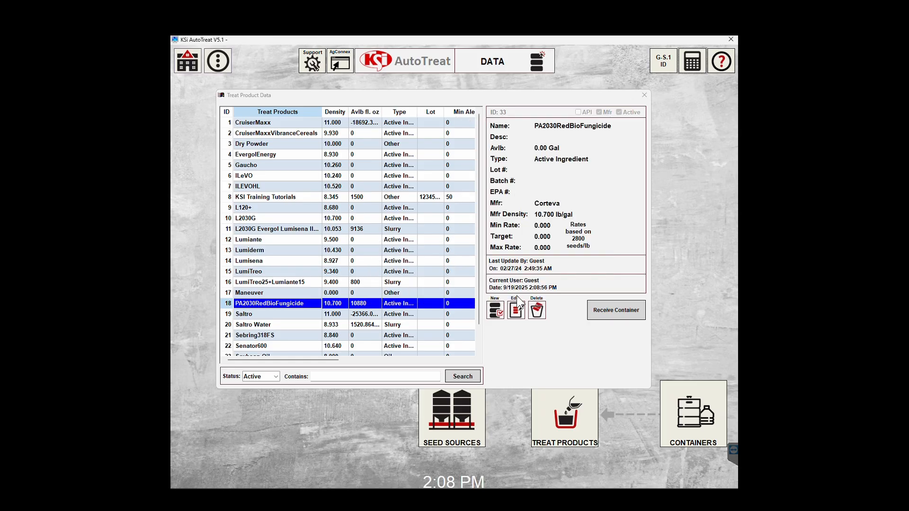
Close Treat Product Data and check the new PA2030RedBioFungicide container in Containers Data.
left_click(644, 95)
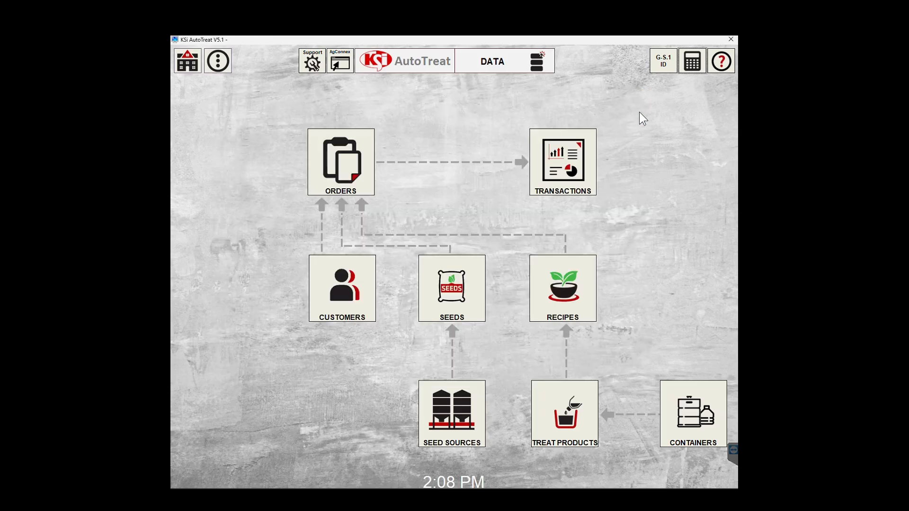
left_click(675, 422)
left_click(351, 176)
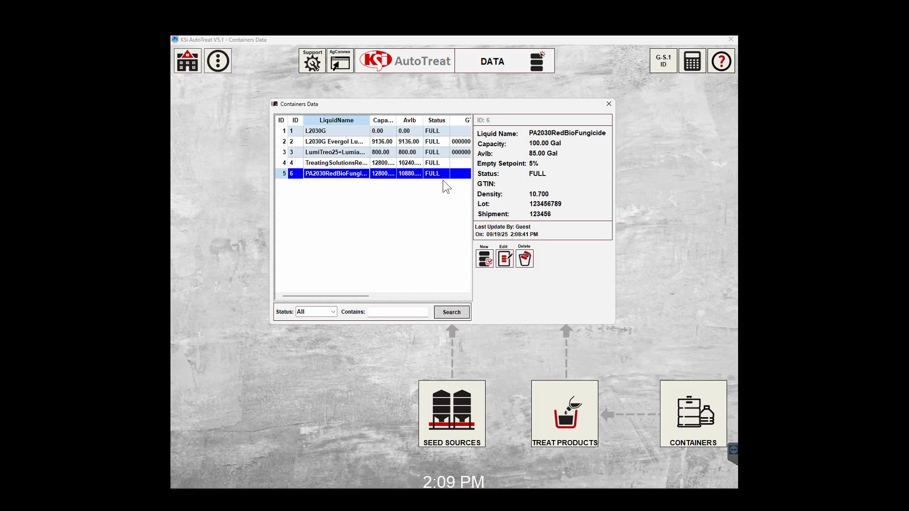
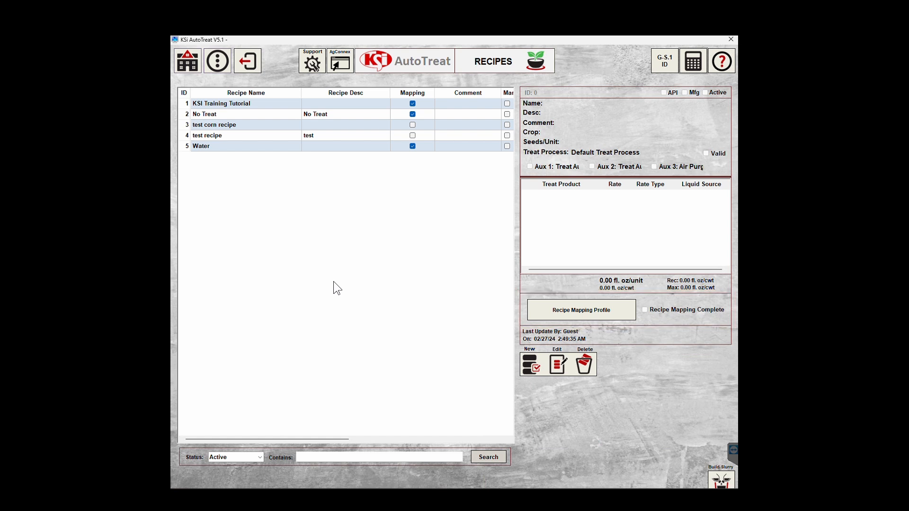
With KSI Training Tutorial selected, start a new recipe to get the Local or Syngenta Certified choice.
left_click(215, 101)
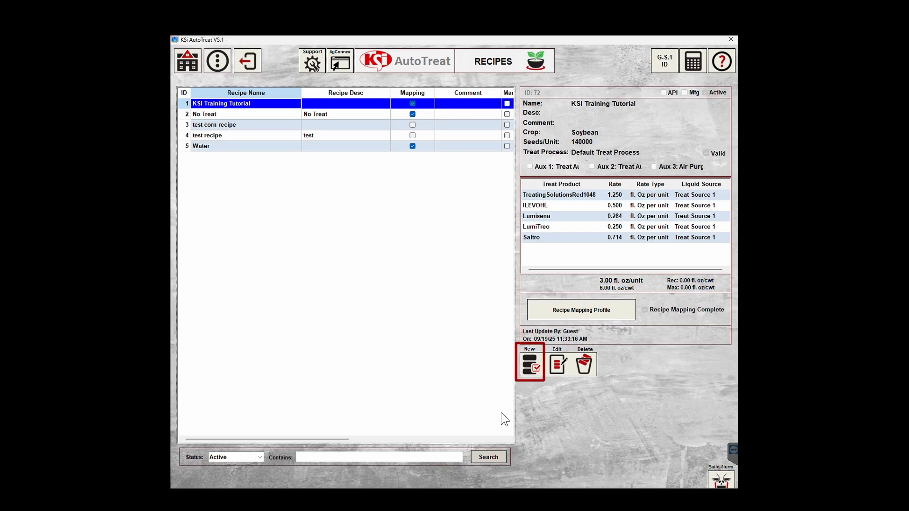
left_click(531, 370)
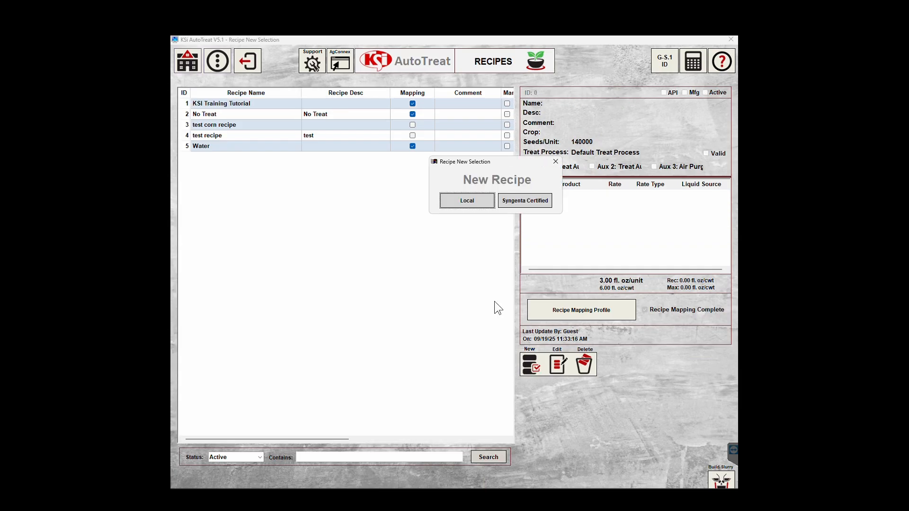
Make a local recipe named 'KSI Training Tutorial 2' with description 'Recipe'.
left_click(466, 200)
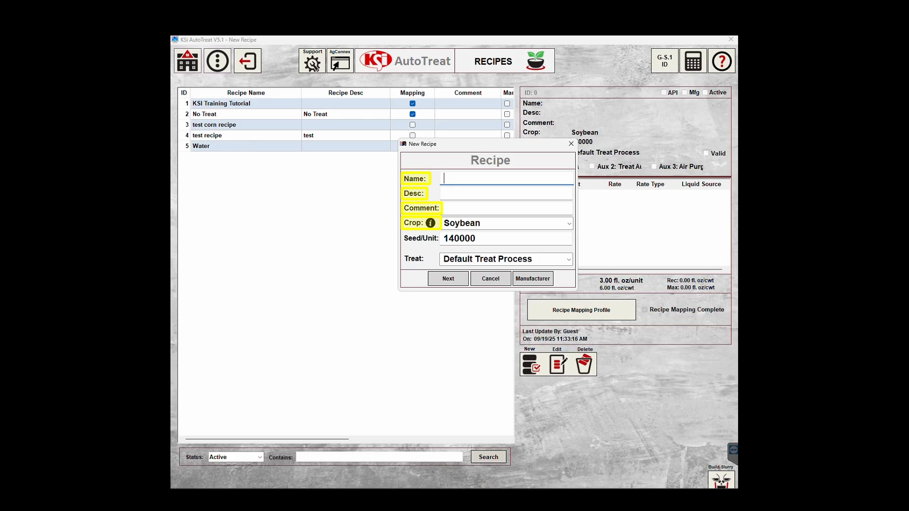
type("KSI Train")
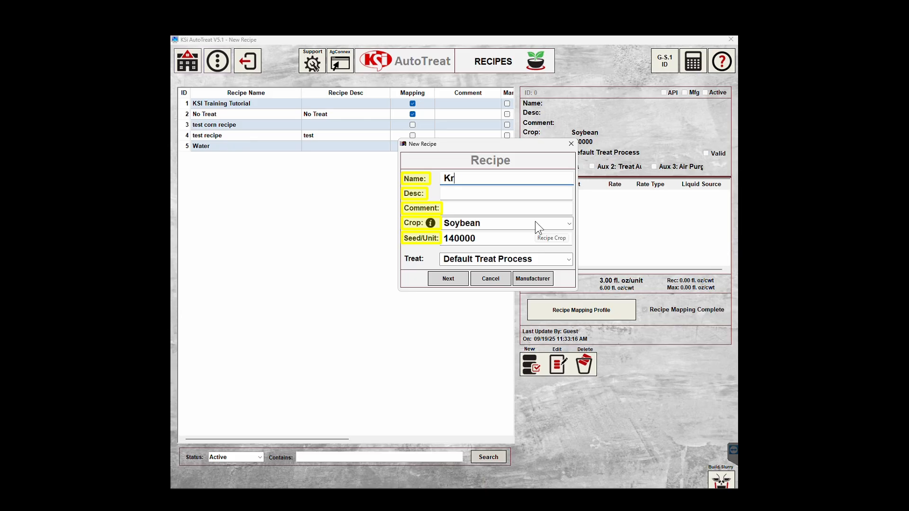
type("ing Tutorials")
key("BackSpace")
type("2")
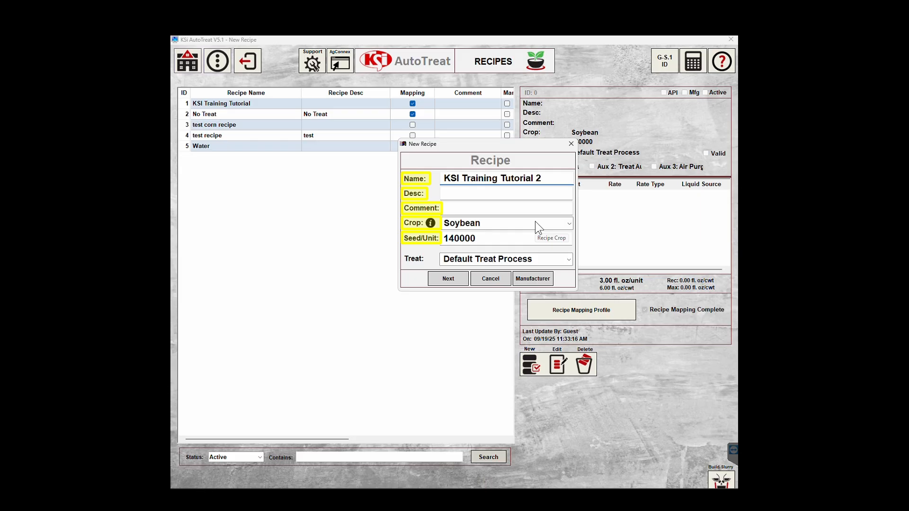
left_click(524, 195)
type("Recipe")
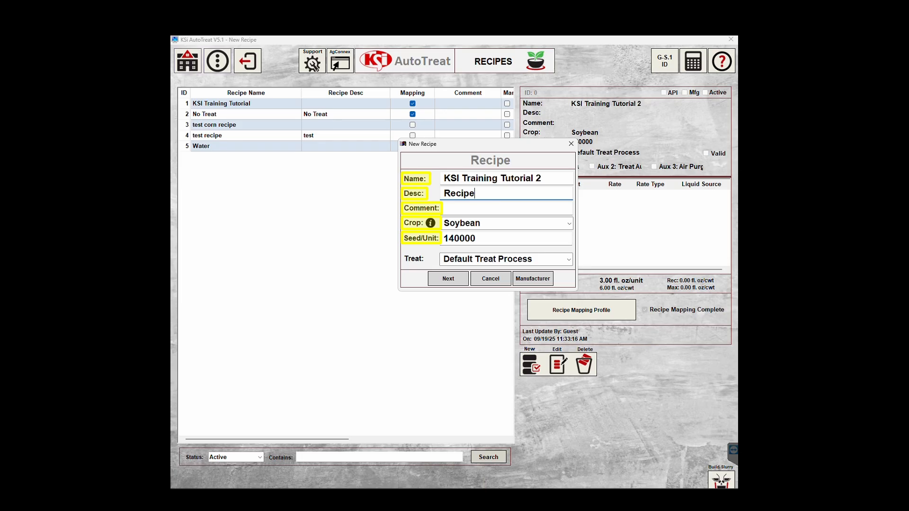
Set the crop to Soybean and create the recipe to reach its product setup.
left_click(571, 222)
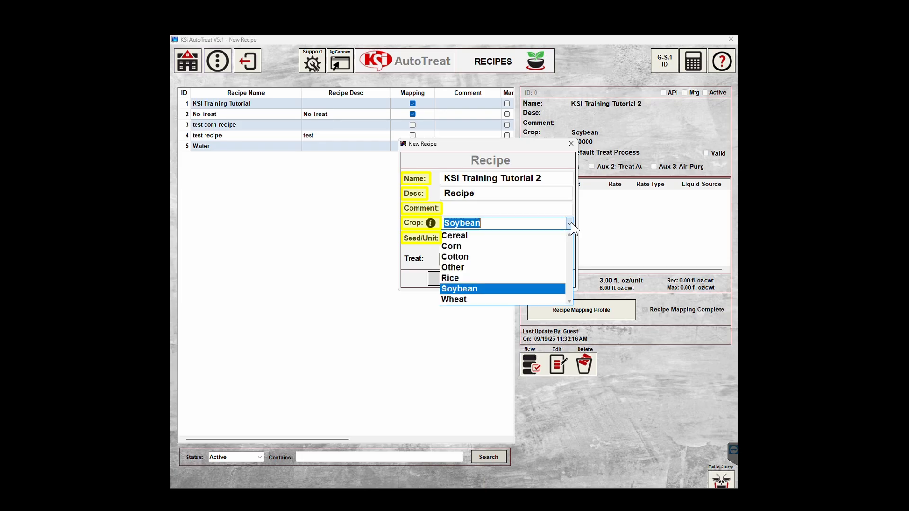
left_click(468, 255)
left_click(567, 225)
left_click(469, 246)
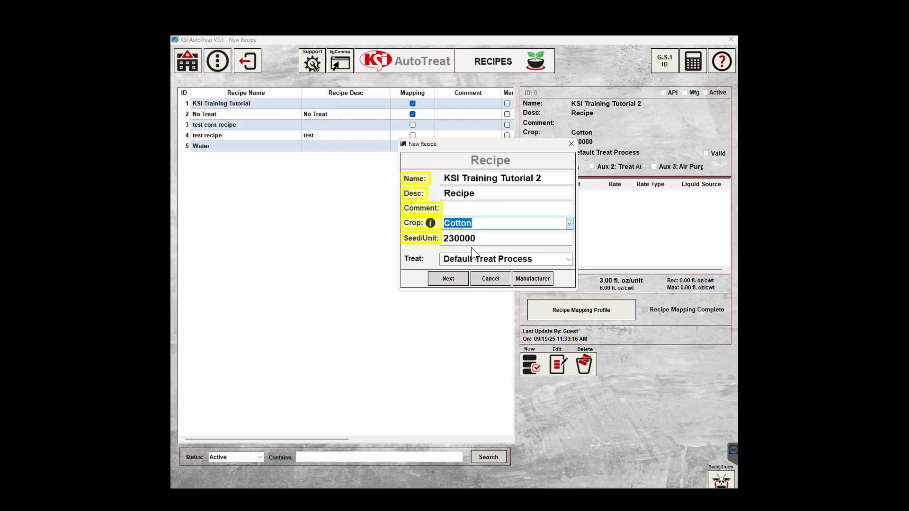
left_click(570, 224)
left_click(464, 299)
left_click(467, 223)
left_click(468, 289)
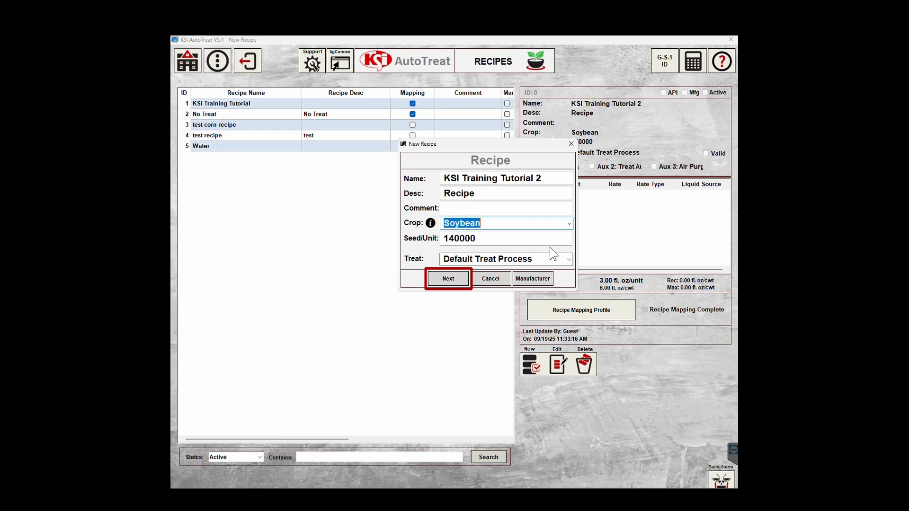
left_click(436, 282)
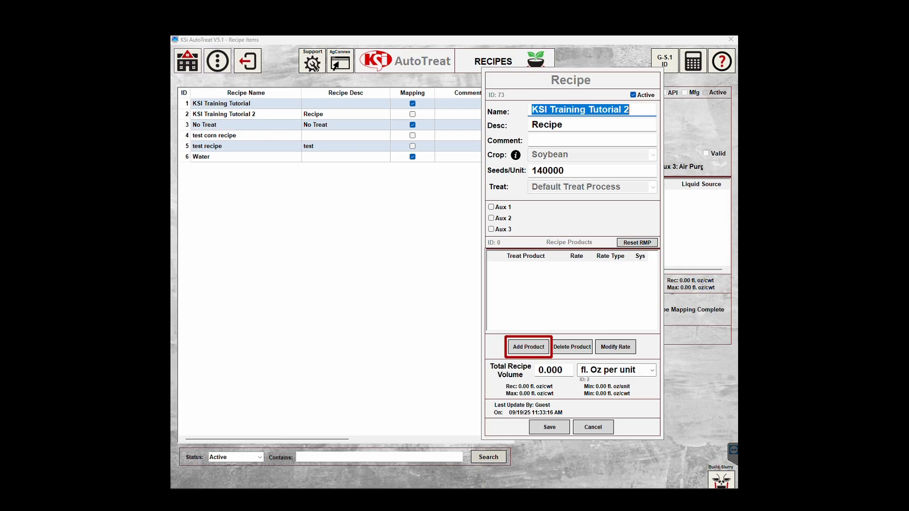
Add PA2030RedBioFungicide to the recipe at a rate of 1.000.
left_click(528, 348)
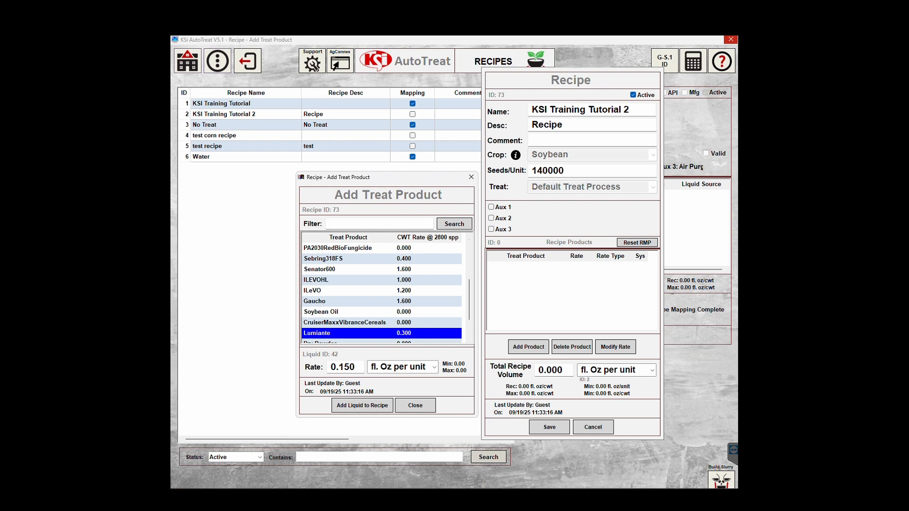
left_click(330, 248)
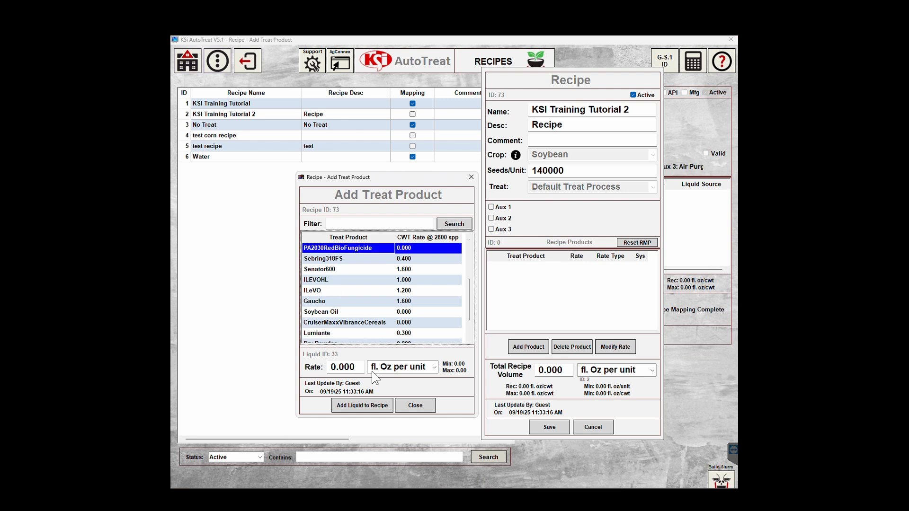
left_click(359, 368)
left_click_drag(358, 368, 311, 367)
type("0")
key("BackSpace")
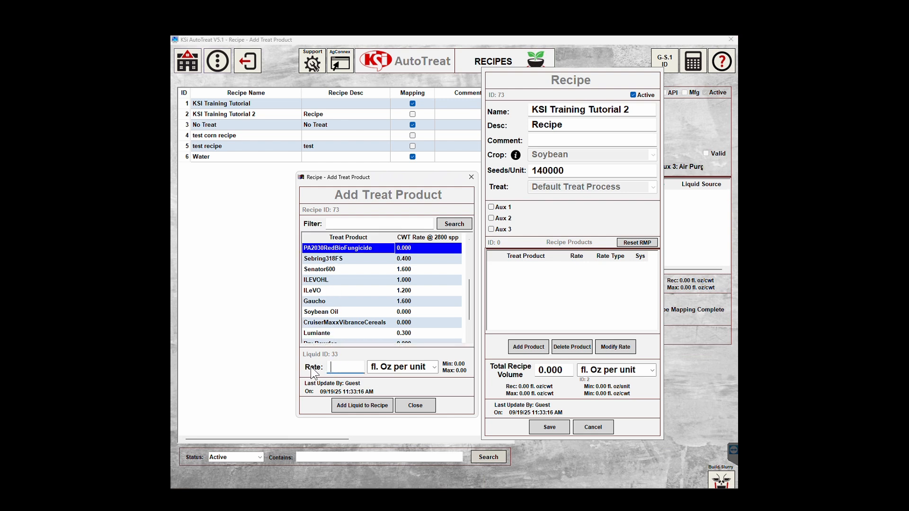
type("1.000")
left_click(349, 406)
Add KSI Training Tutorials at 0.750 fl. oz per unit and save the recipe.
scroll(370, 303, "down", 4)
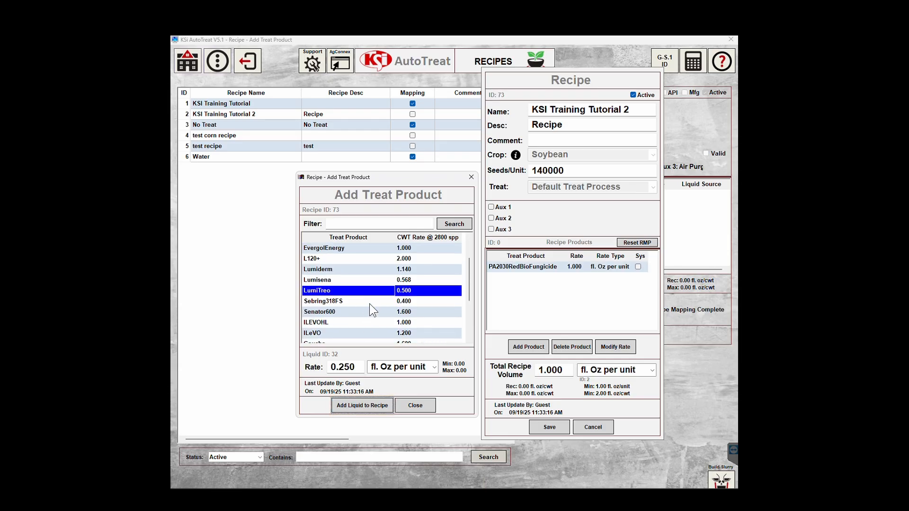
scroll(371, 300, "down", 2)
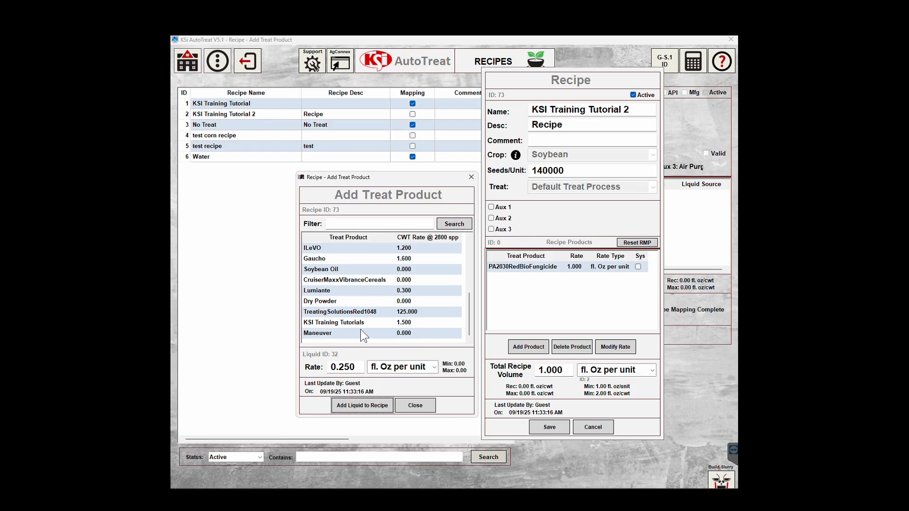
left_click(348, 323)
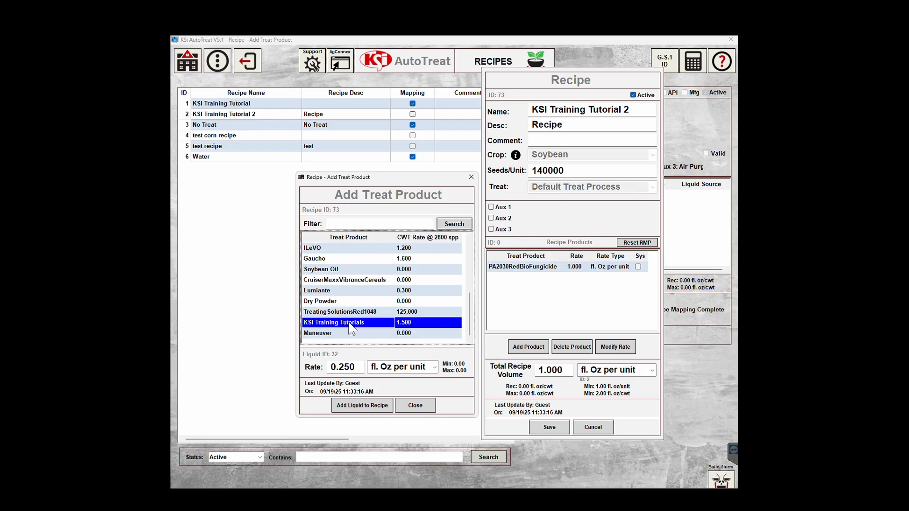
left_click(352, 408)
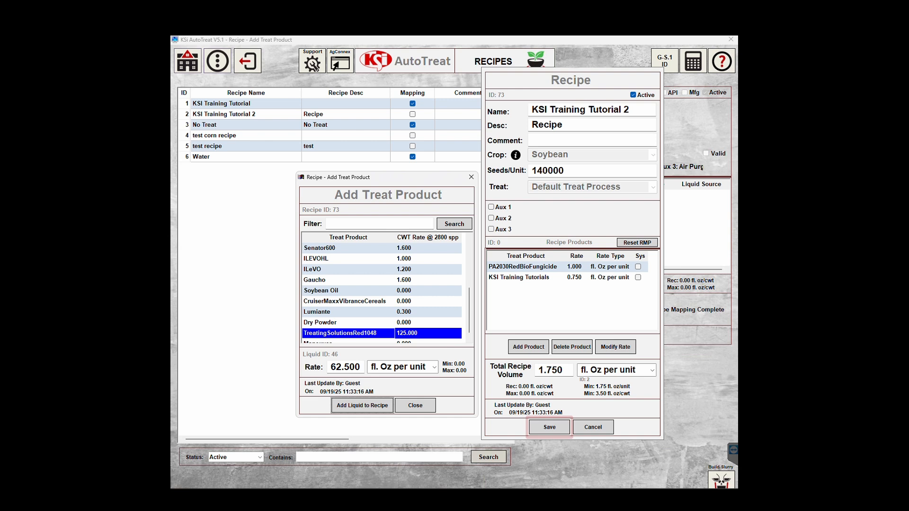
left_click(471, 177)
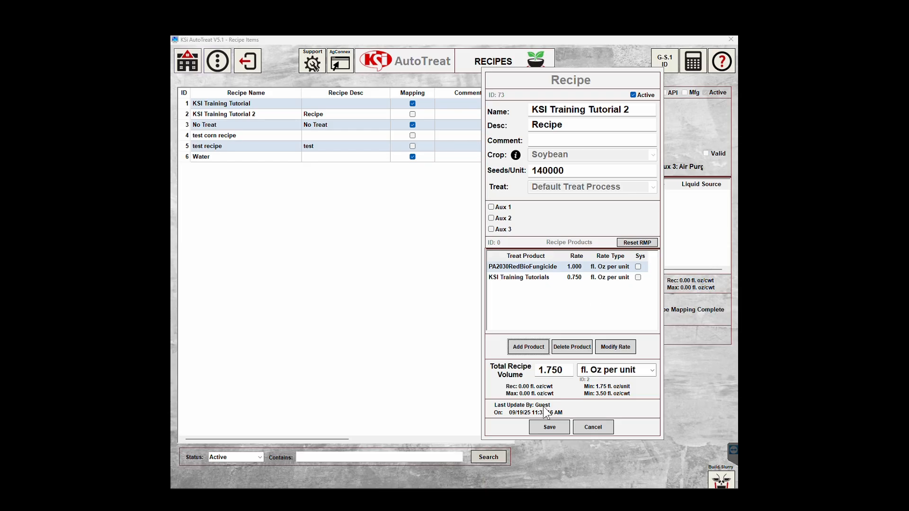
left_click(550, 427)
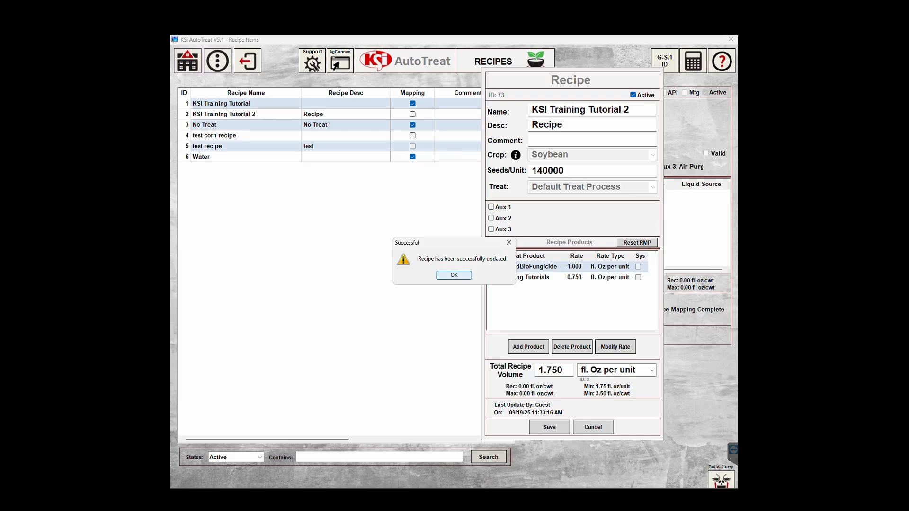
left_click(467, 274)
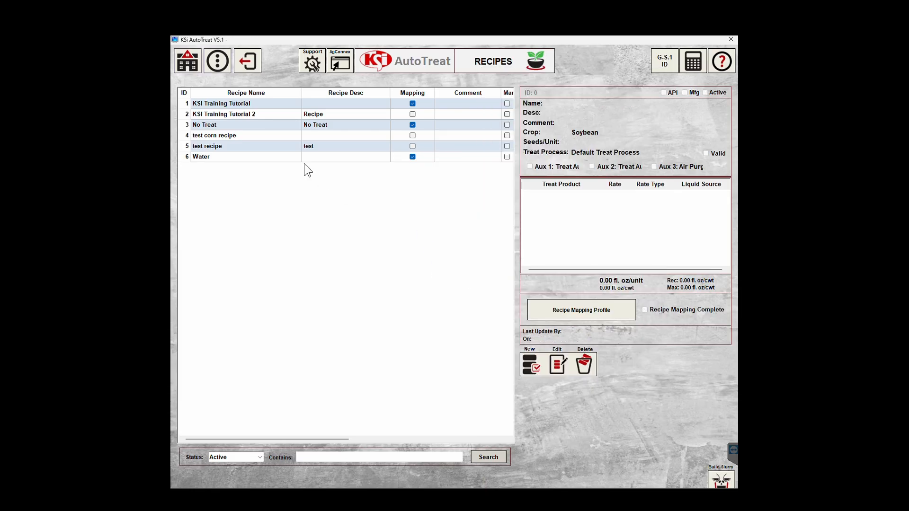
Edit KSI Training Tutorial, deleting Lumisena and TreatingSolutionsRed1048, and save the 1.464 recipe.
left_click(253, 103)
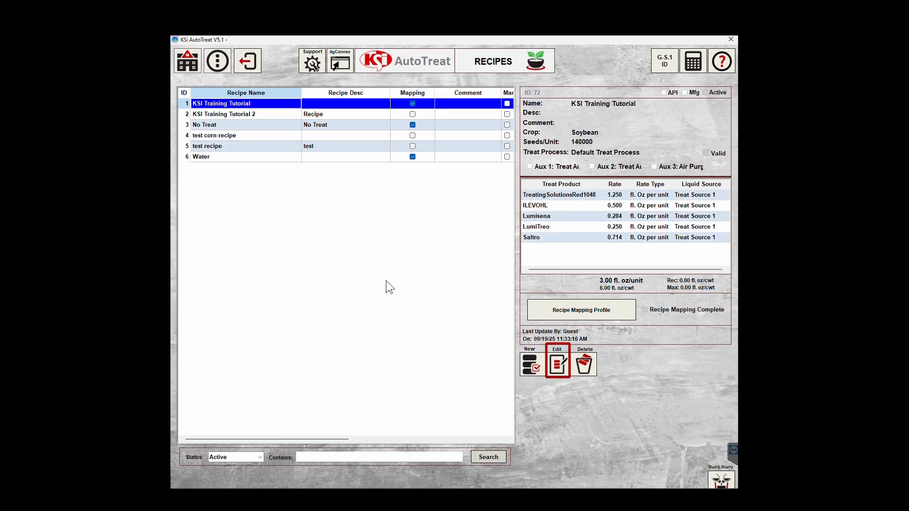
left_click(555, 369)
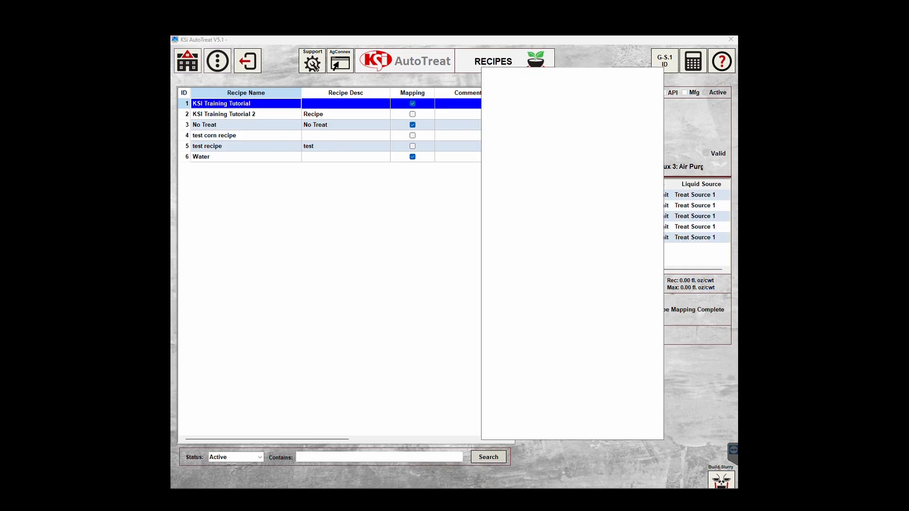
left_click(531, 287)
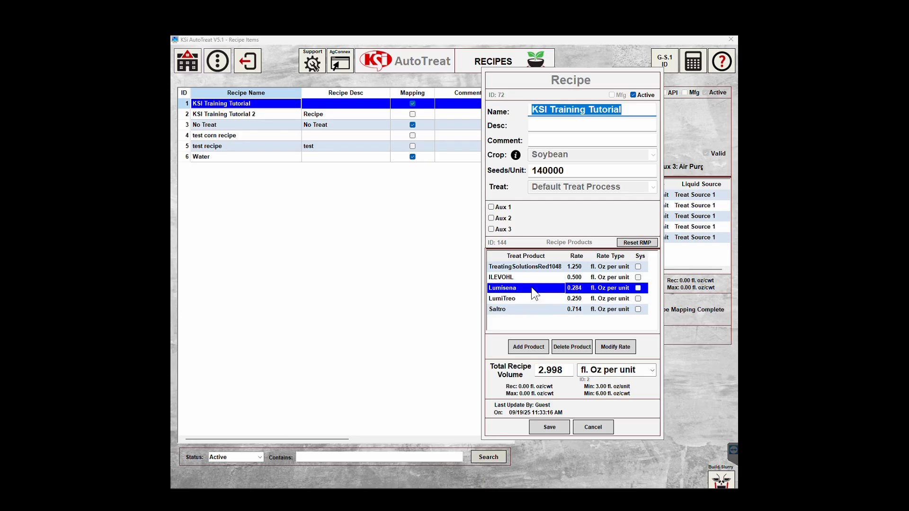
left_click(578, 353)
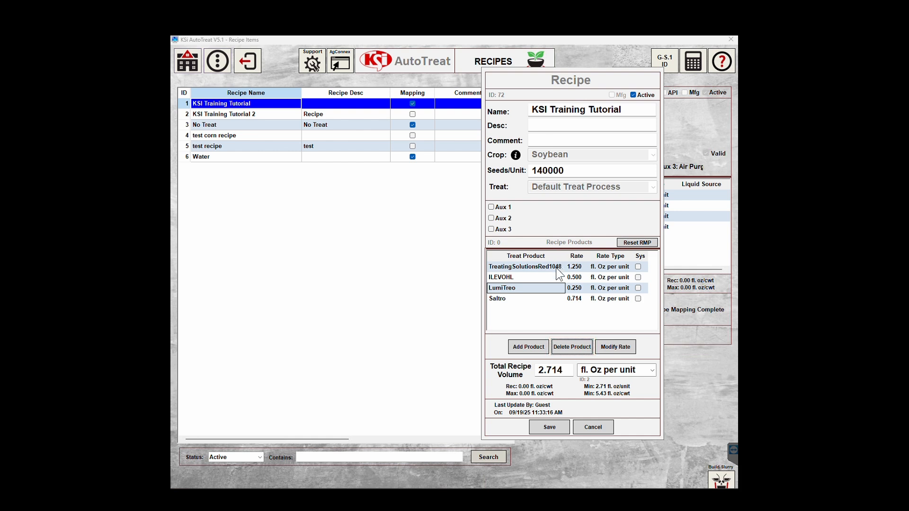
left_click(556, 268)
left_click(572, 347)
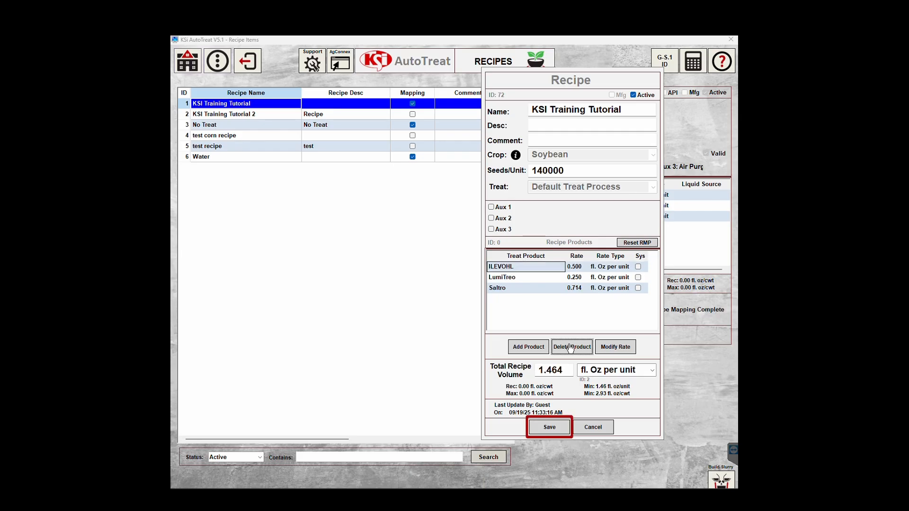
left_click(553, 432)
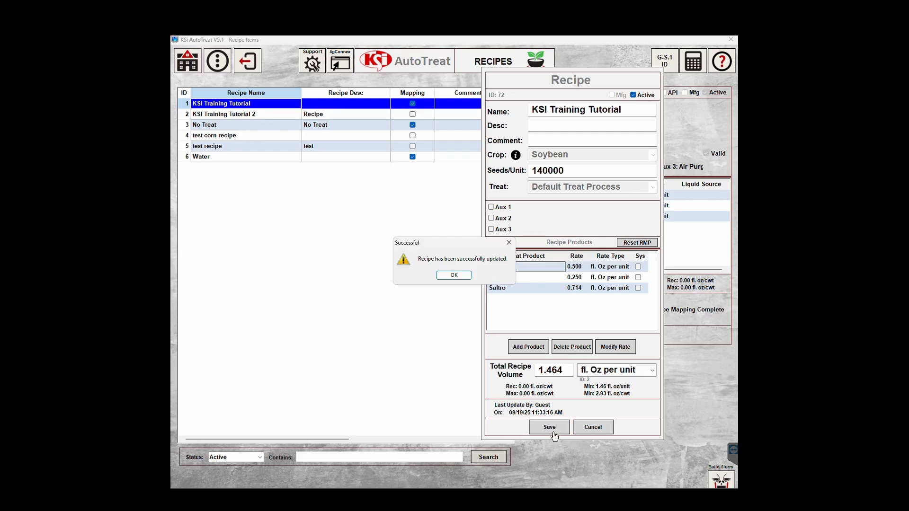
left_click(453, 276)
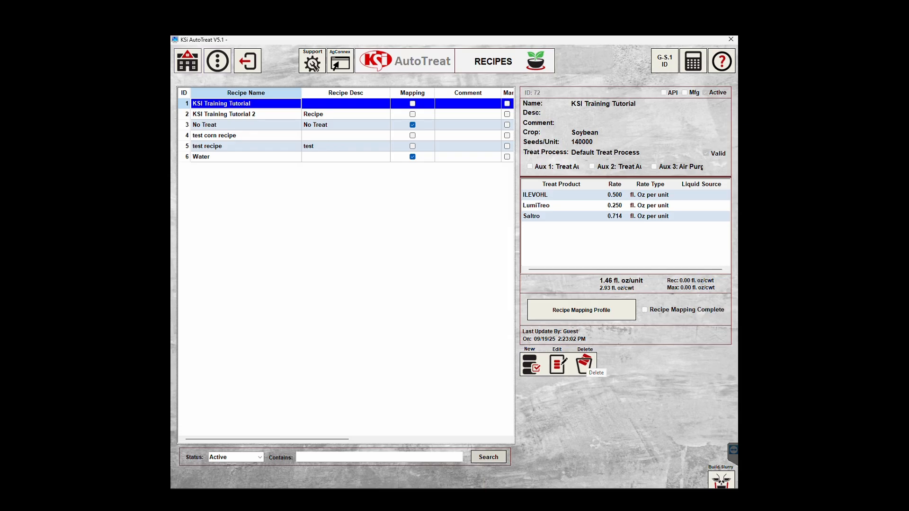
Delete the KSI Training Tutorial recipe after confirming, then start a blank new recipe.
left_click(585, 365)
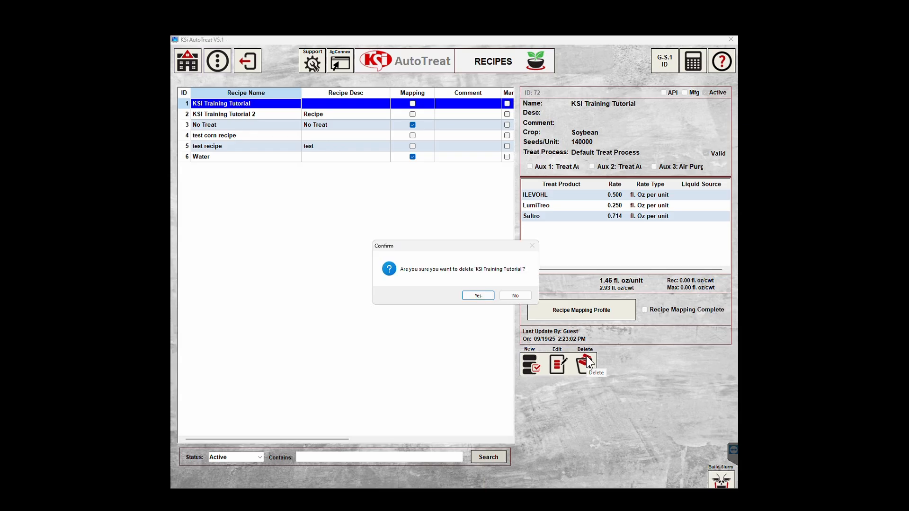
left_click(481, 296)
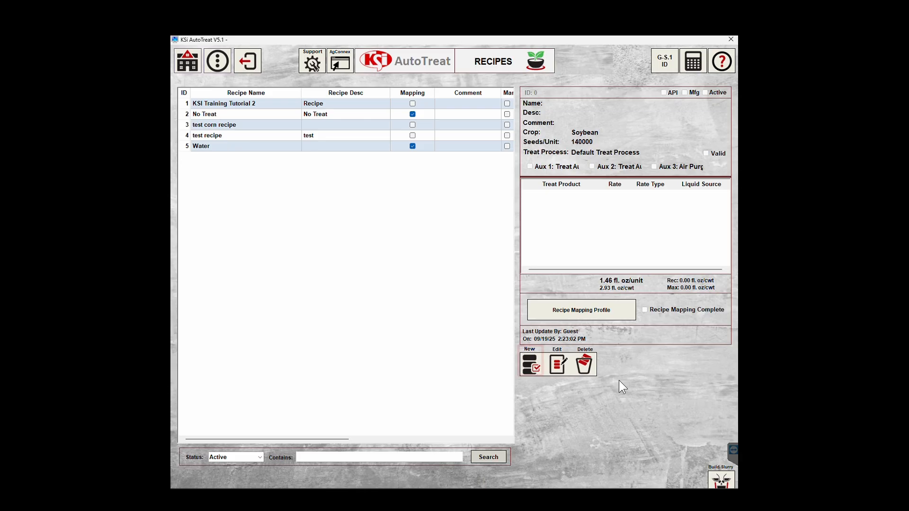
left_click(531, 367)
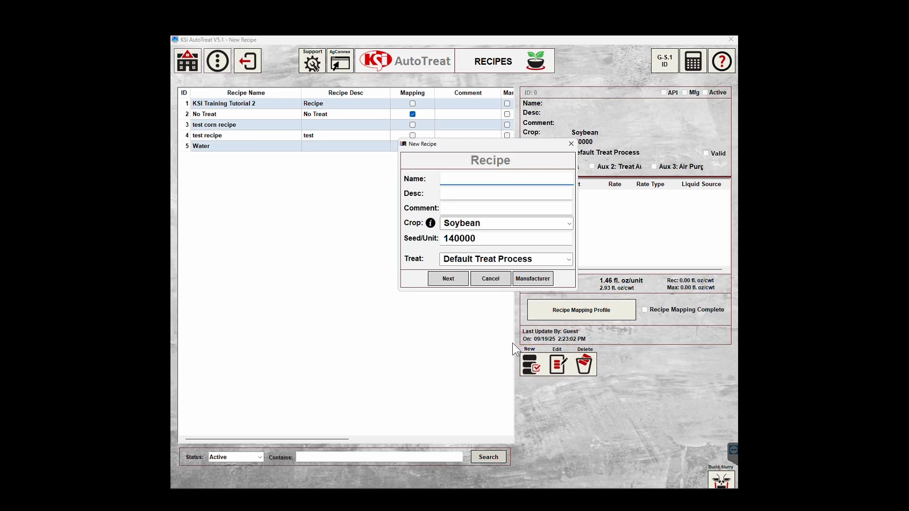
Search manufacturer recipes for 'FST;IST' and add Corteva's FST;IST(SEN);120+ to the list.
left_click(532, 280)
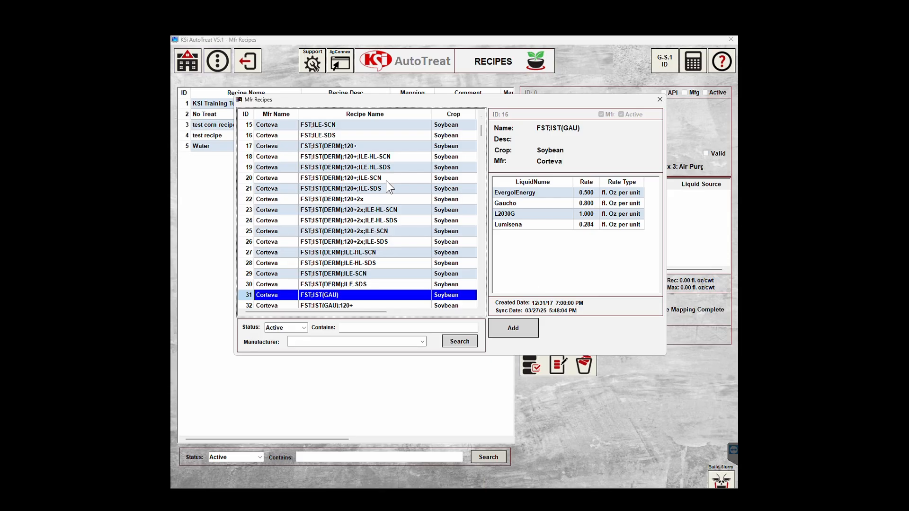
scroll(385, 181, "down", 9)
scroll(385, 180, "down", 4)
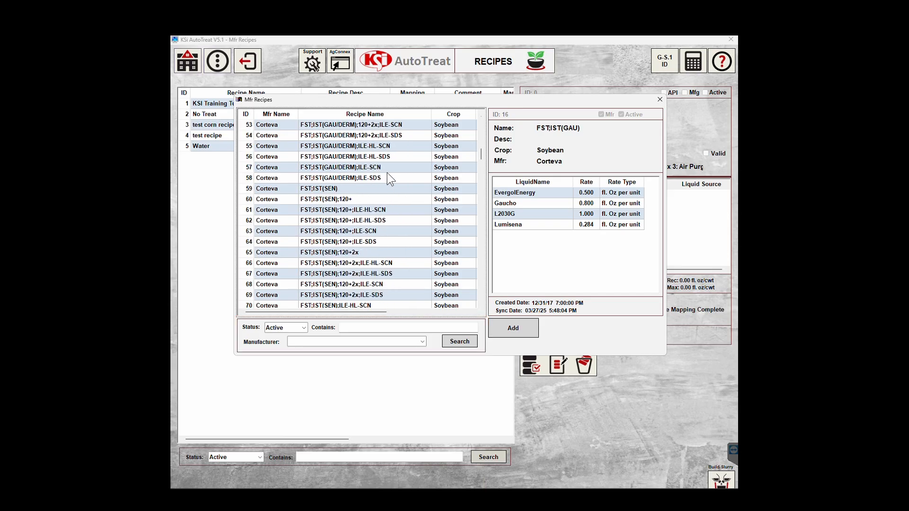
left_click(391, 328)
type("FST")
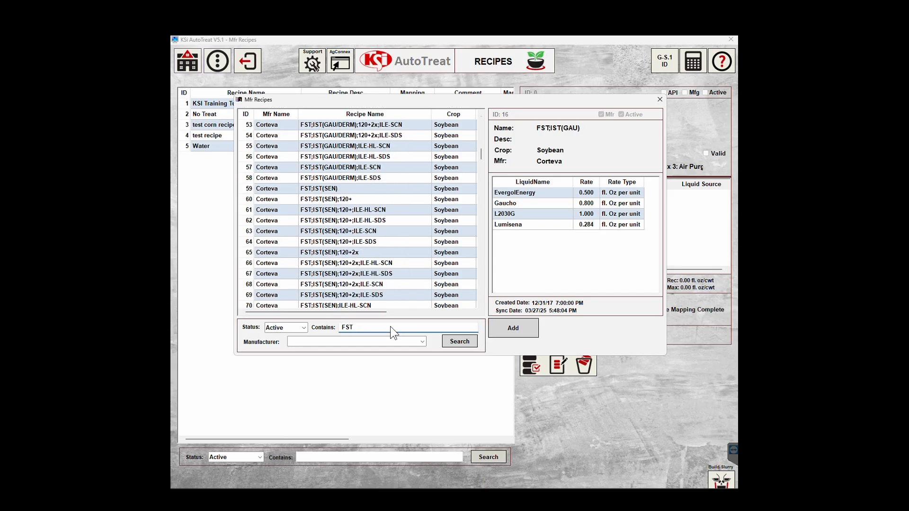
type(";IST")
left_click(458, 342)
scroll(412, 277, "up", 4)
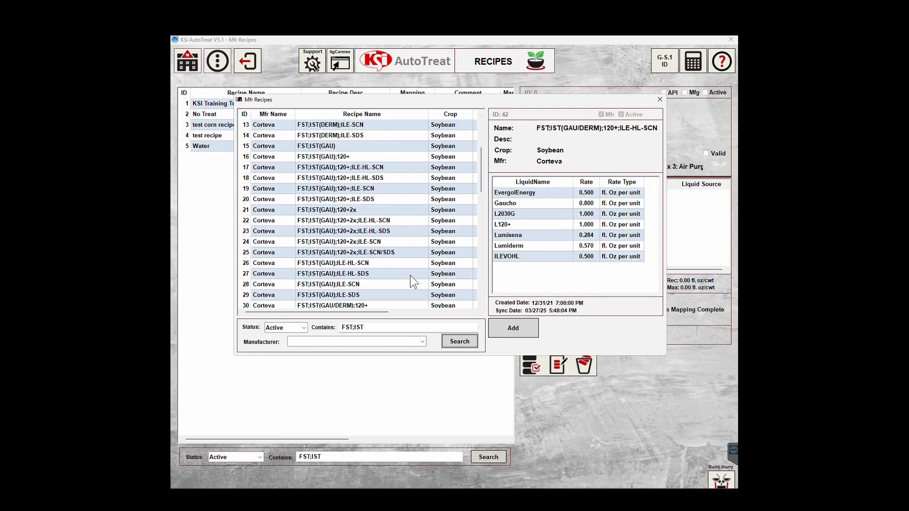
scroll(410, 275, "down", 14)
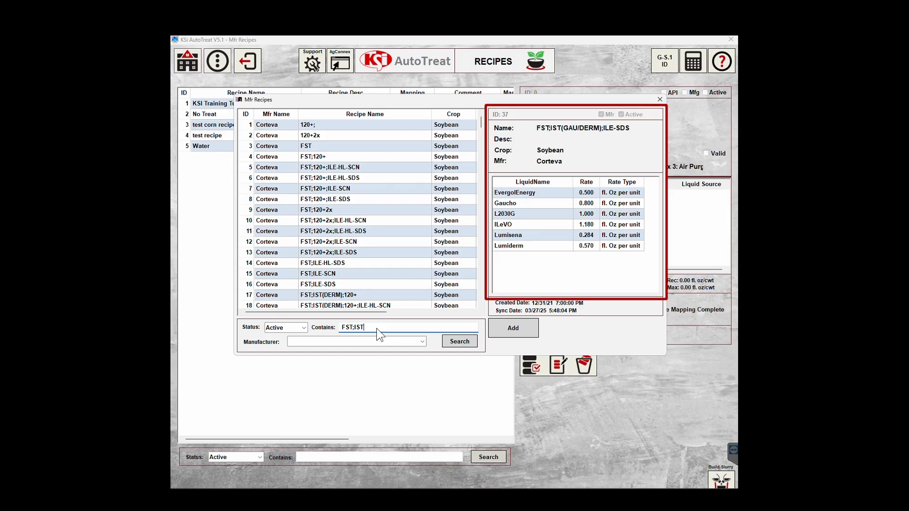
left_click(457, 342)
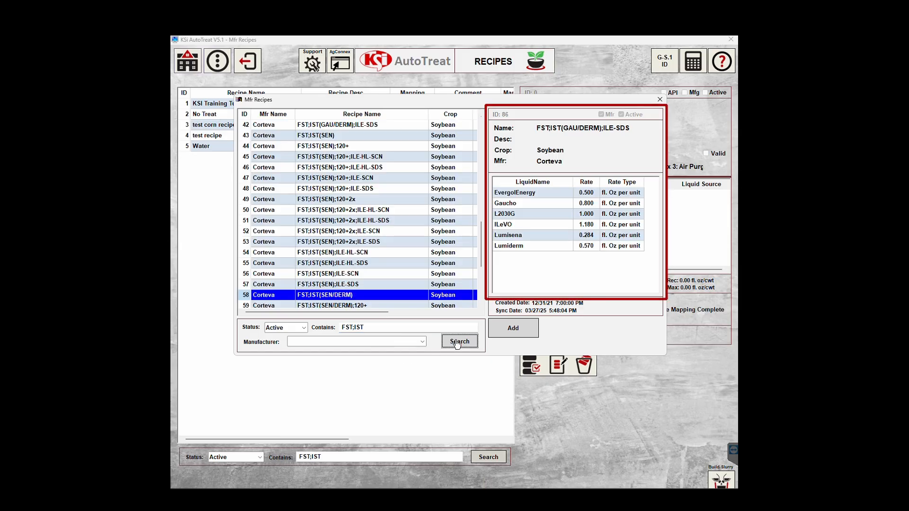
left_click(345, 145)
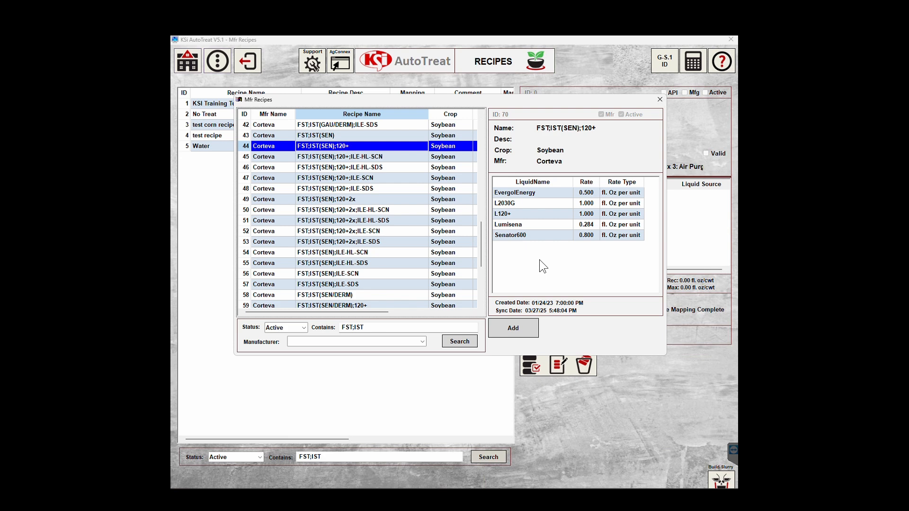
left_click(516, 332)
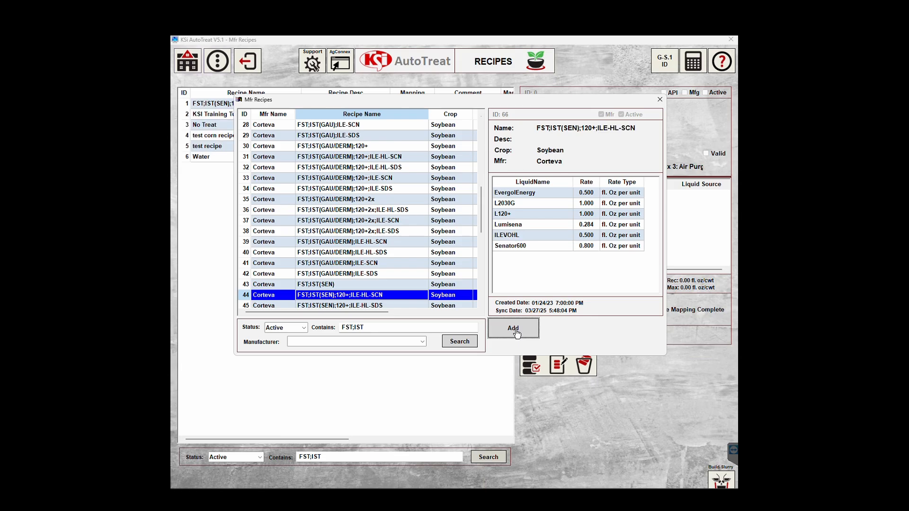
Open KSI Training Tutorial 2's Recipe Mapping Profile and review the Mapping Recommendations PDF.
left_click_drag(485, 109, 476, 179)
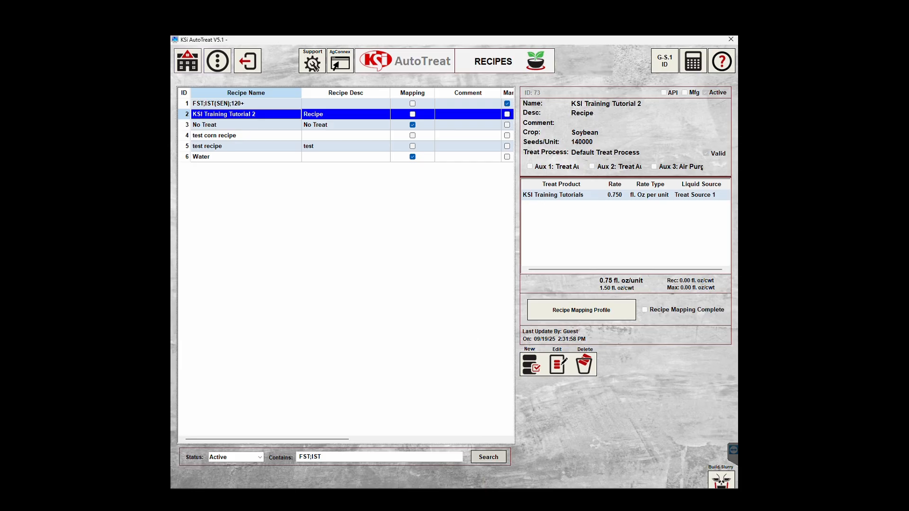
left_click(569, 313)
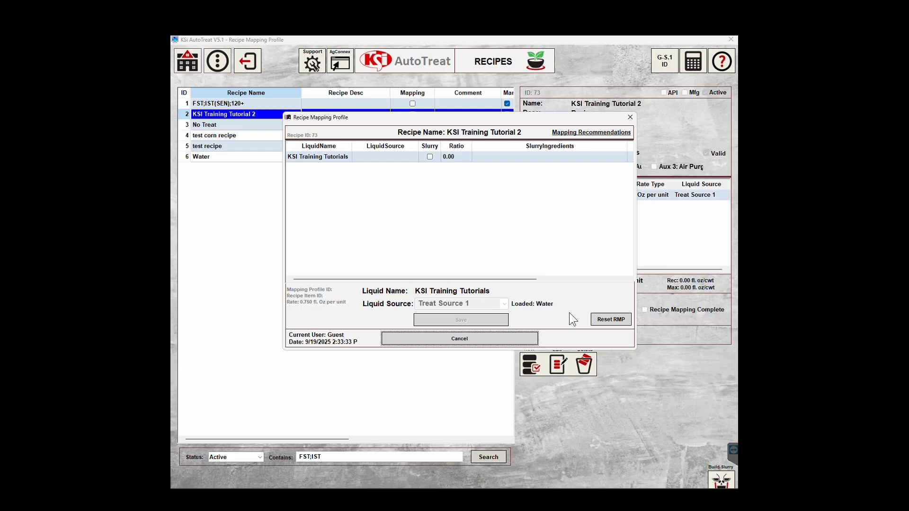
left_click(569, 133)
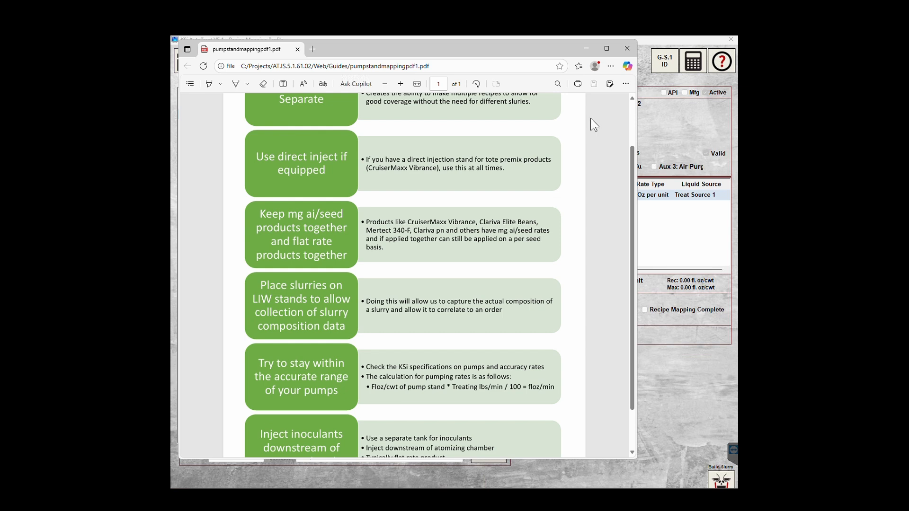
left_click(627, 49)
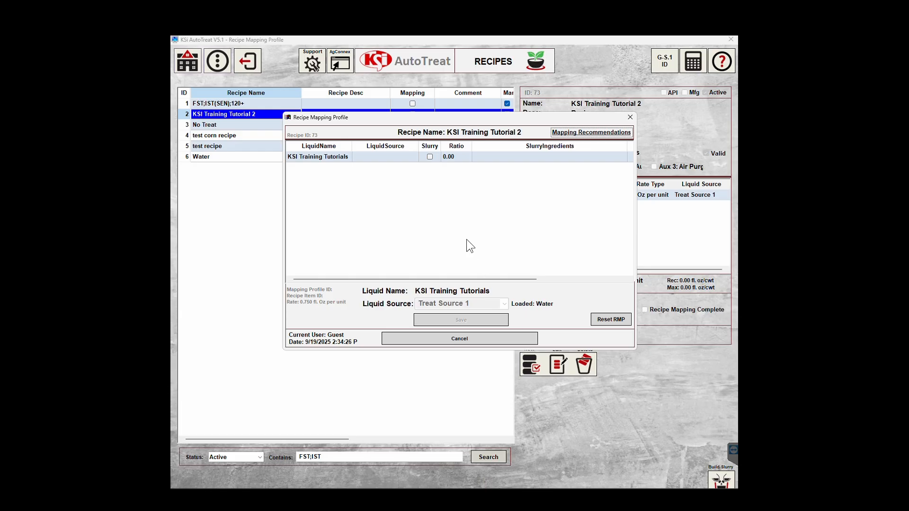
Assign the KSI Training Tutorials liquid to Treat Source 1 and save the mapping.
left_click(335, 155)
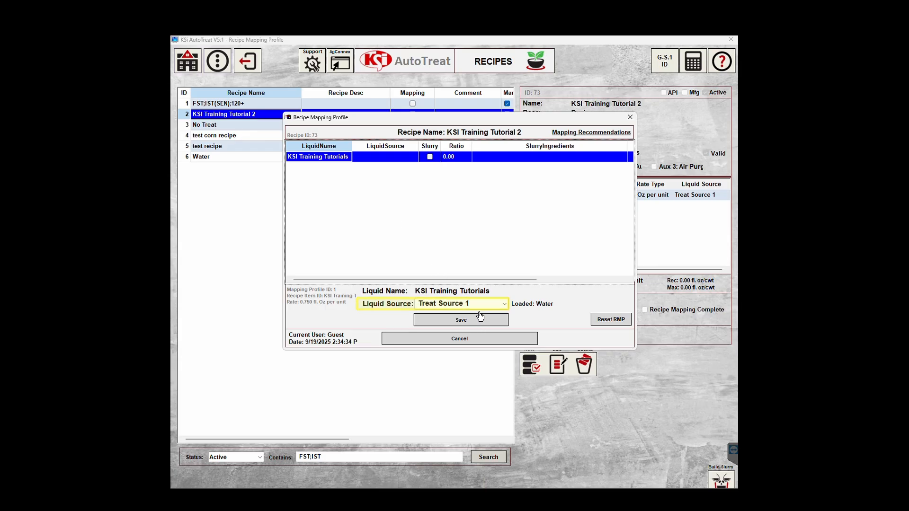
left_click(505, 304)
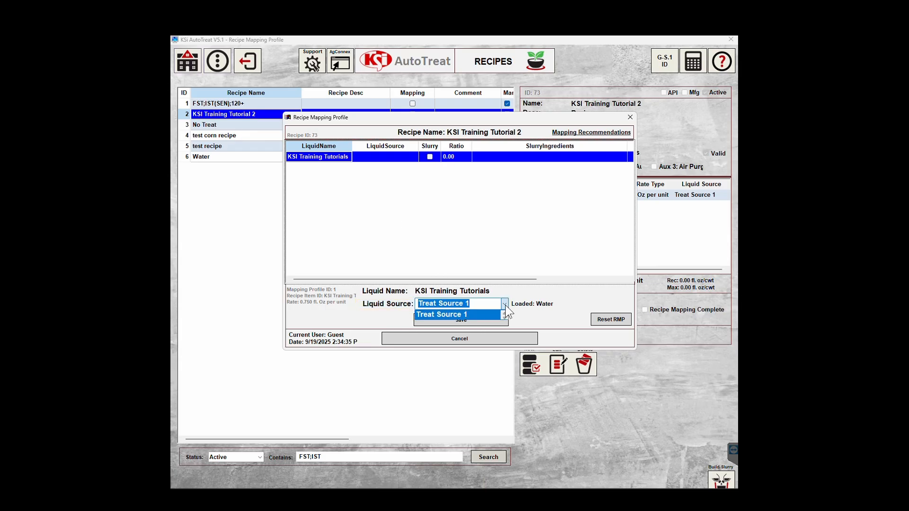
left_click(429, 316)
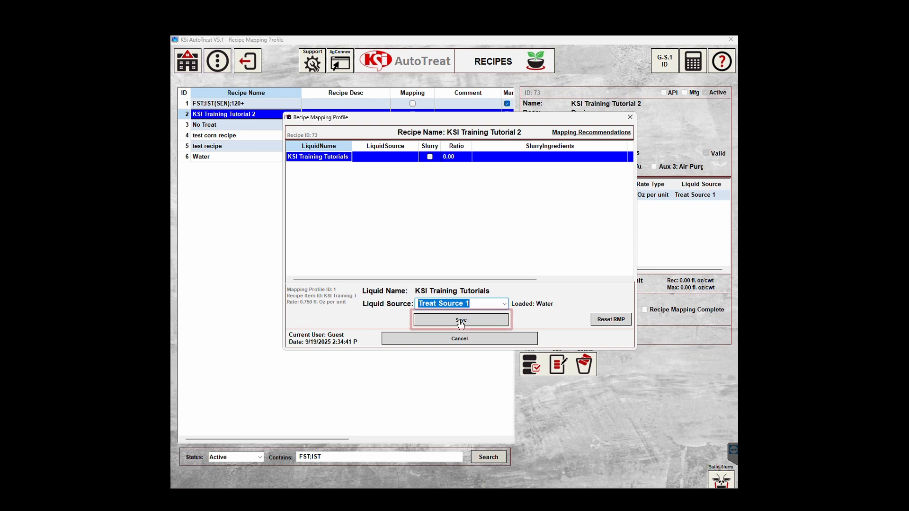
left_click(509, 321)
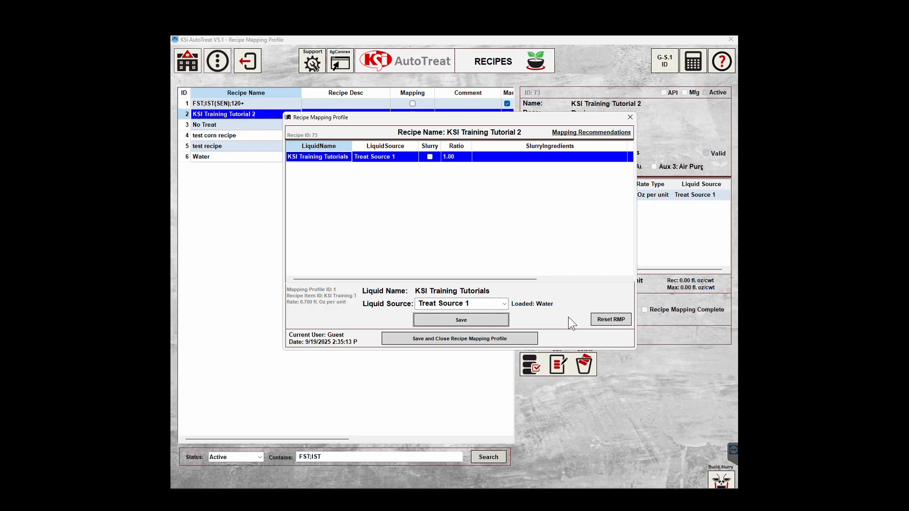
Reopen the mapping profile, keep Treat Source 1 for KSI Training Tutorials, then save and close.
left_click(482, 339)
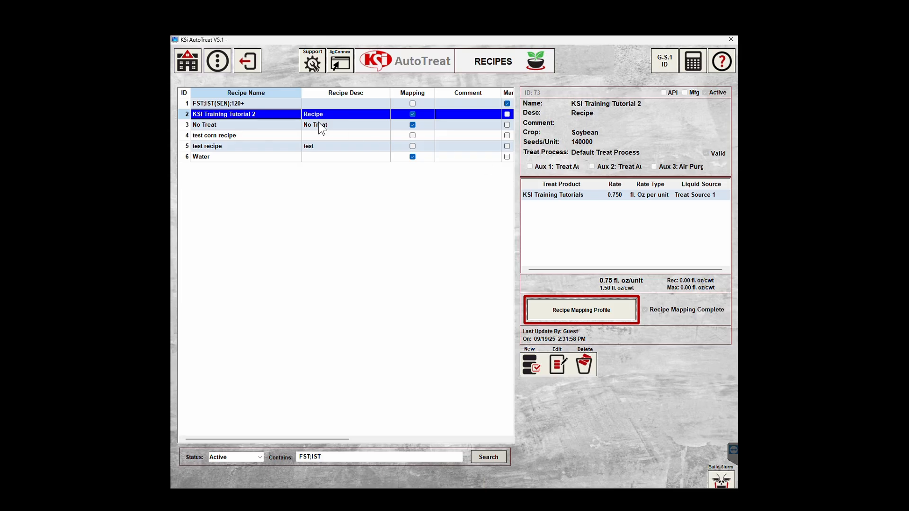
left_click(565, 315)
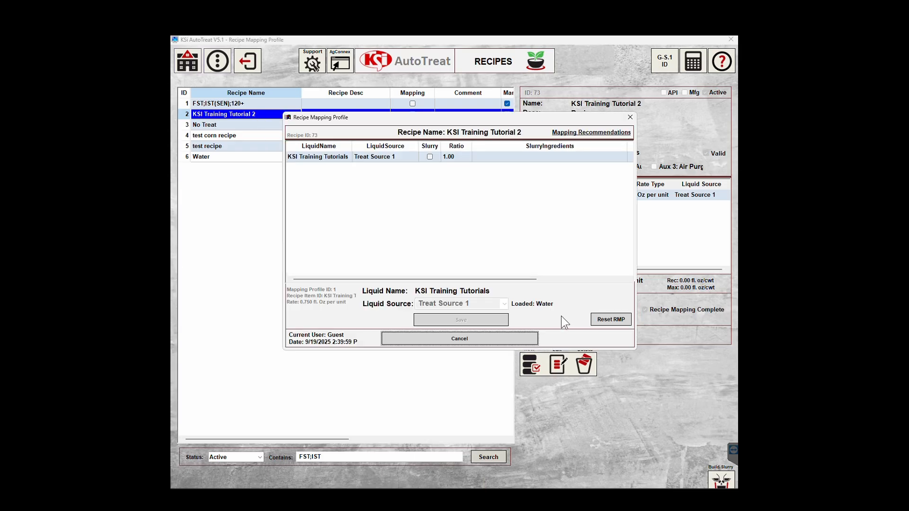
left_click(306, 156)
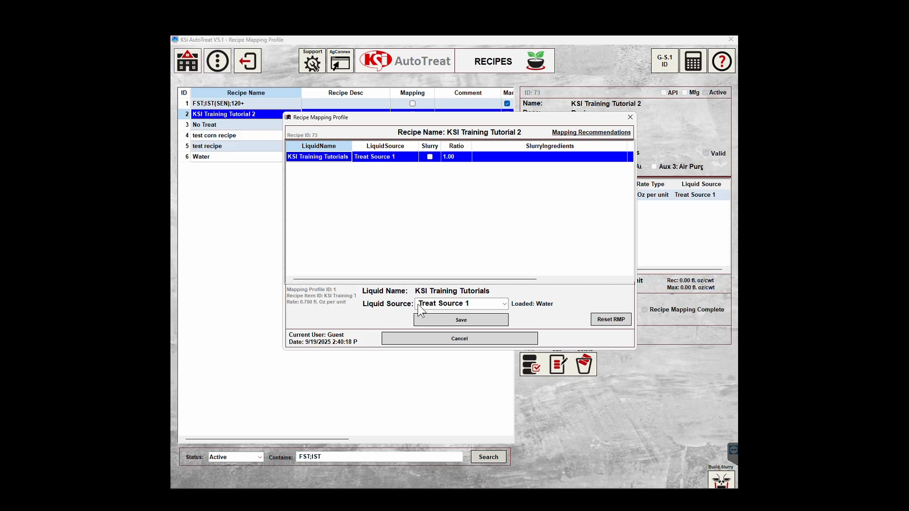
left_click(506, 305)
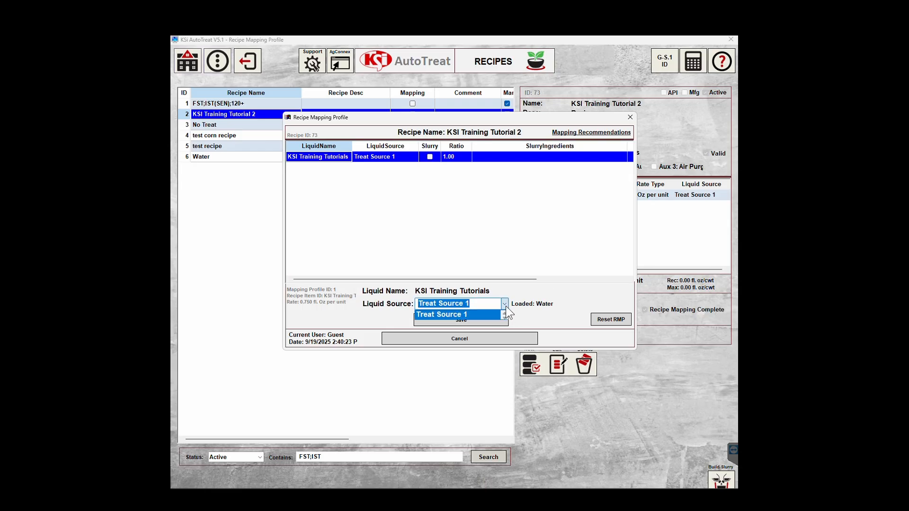
left_click(506, 306)
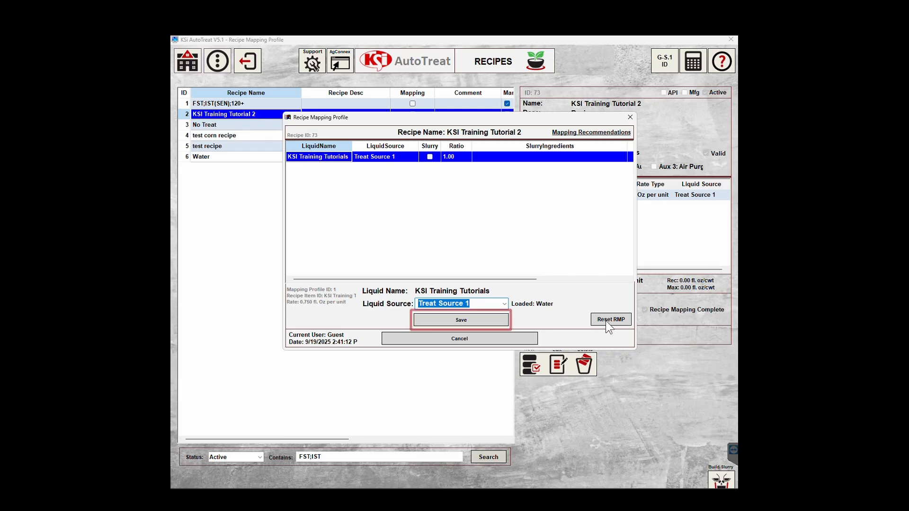
left_click(461, 320)
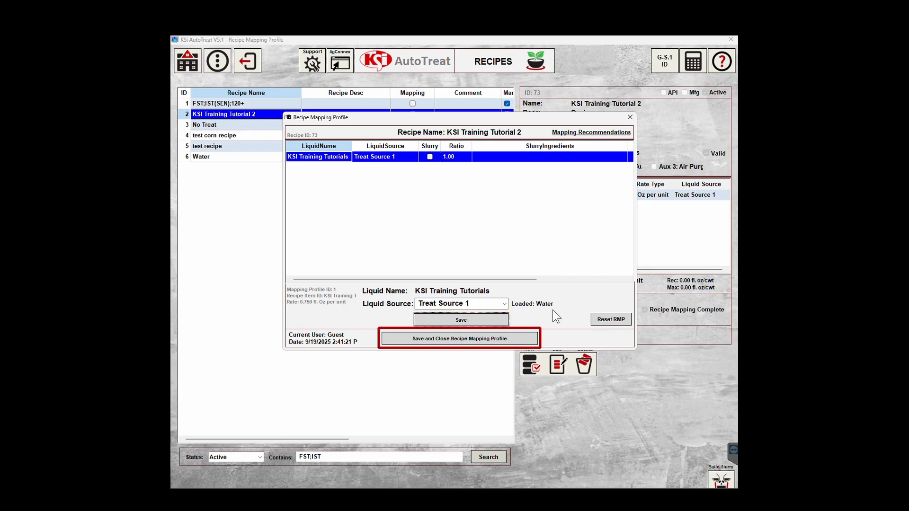
left_click(521, 338)
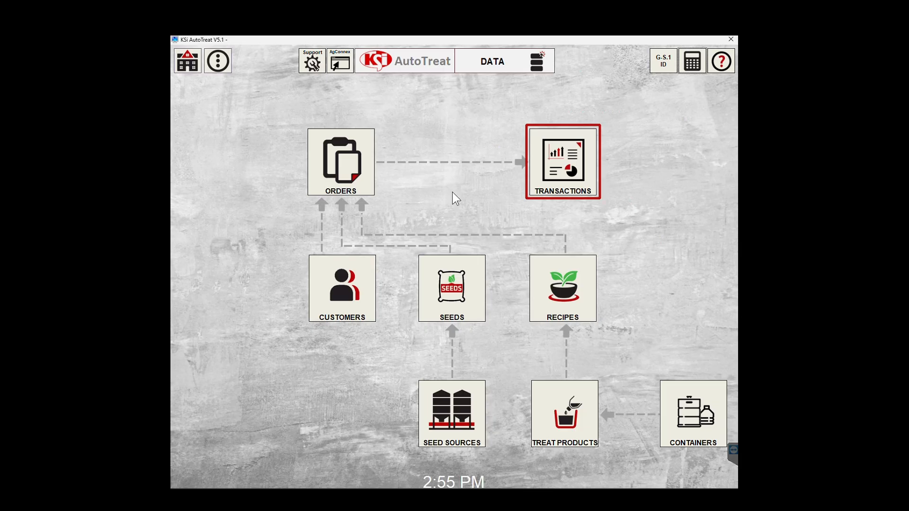
Open Transactions, select the Order 20861 record (row 10819), and view its Historical Trend chart.
left_click(566, 171)
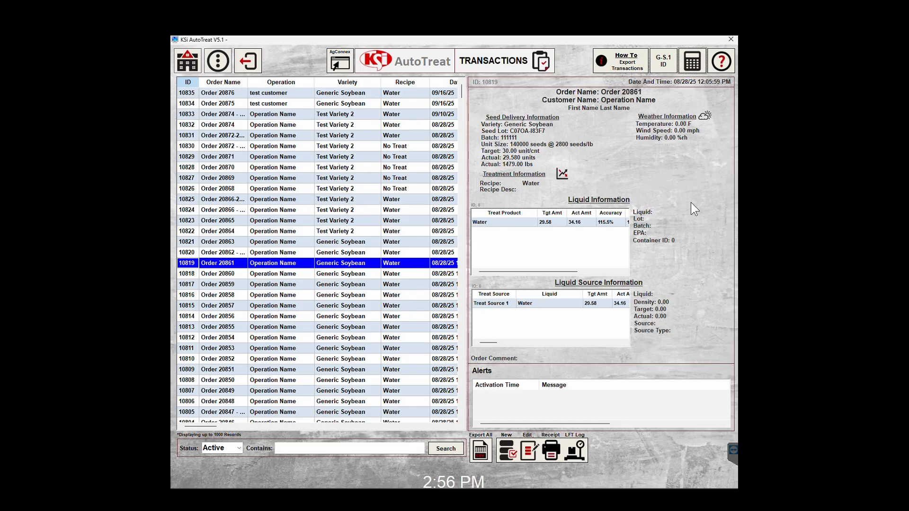
left_click(190, 263)
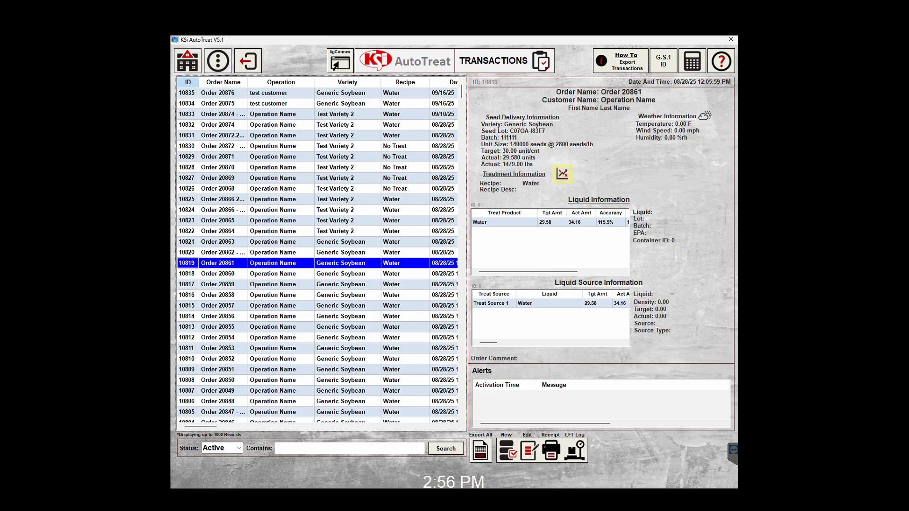
left_click(562, 173)
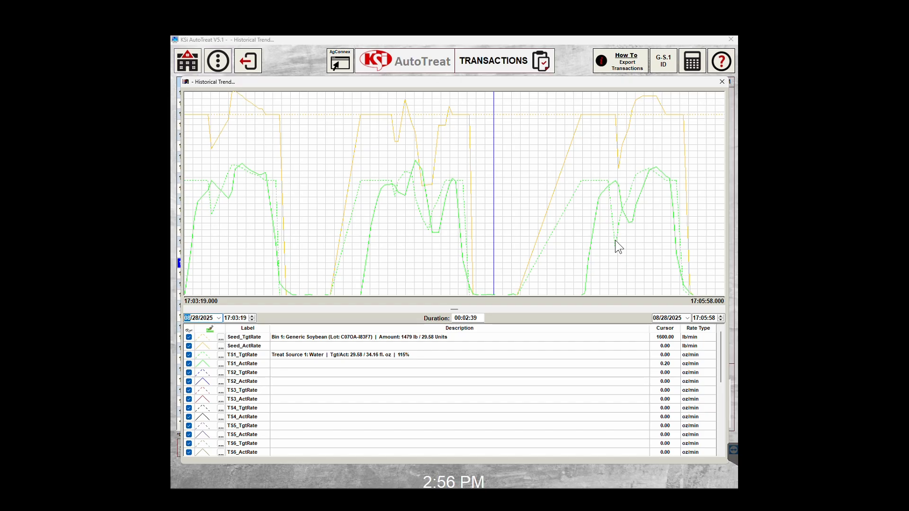
Select the TS1_TgtRate trend line, then close the Historical Trend chart.
left_click(467, 354)
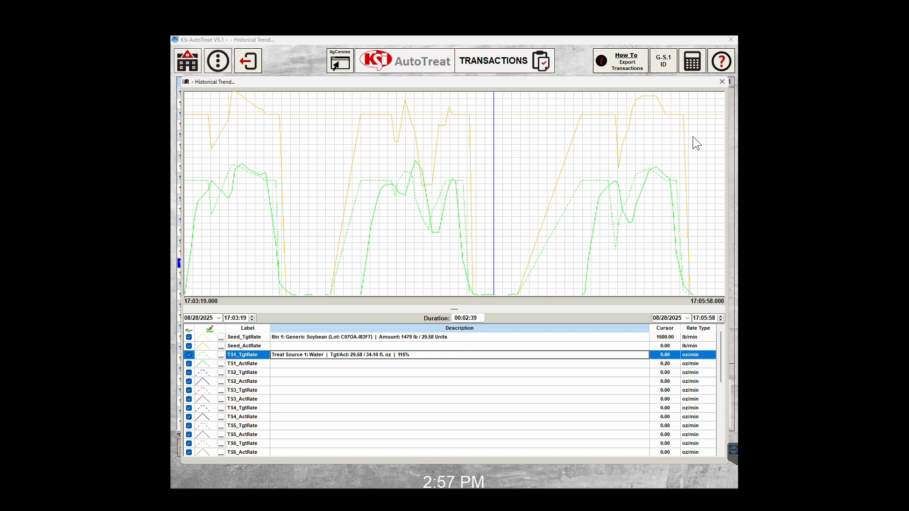
left_click(722, 83)
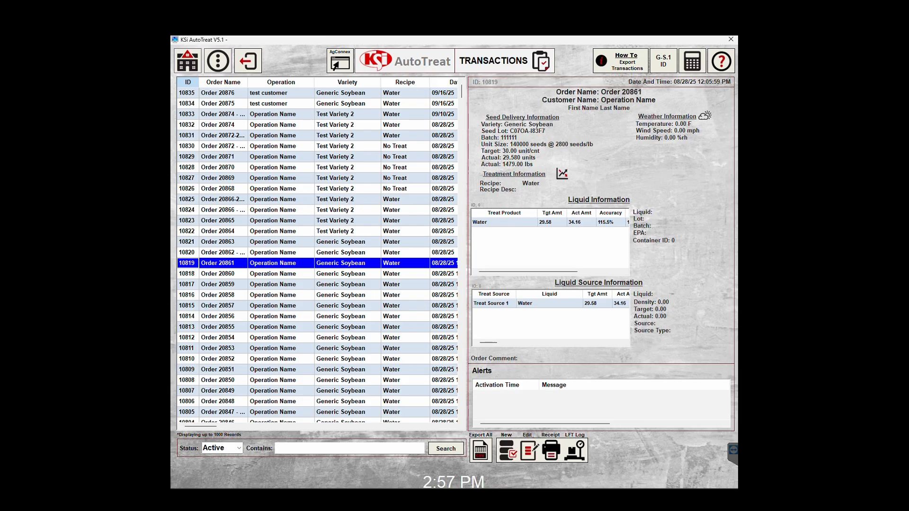
Select the Order 20861 transaction and begin exporting it to CSV.
left_click(211, 263)
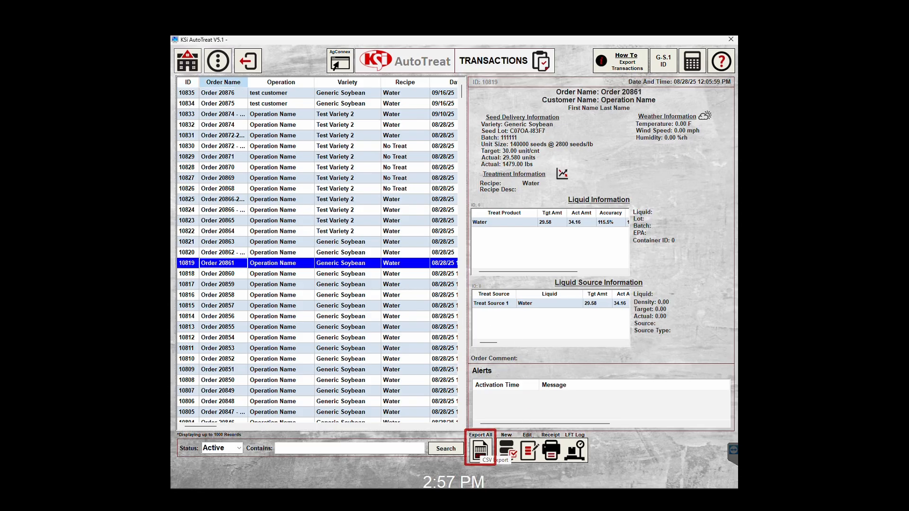
left_click(481, 450)
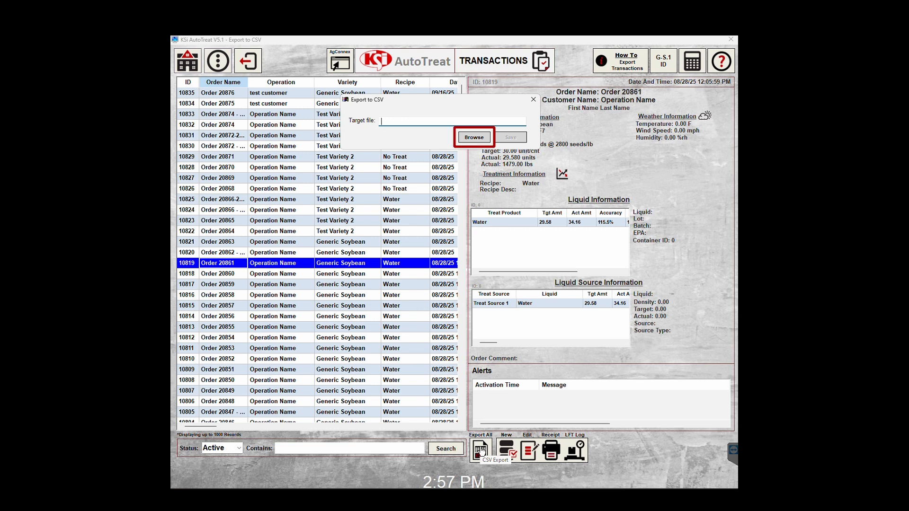
left_click(473, 138)
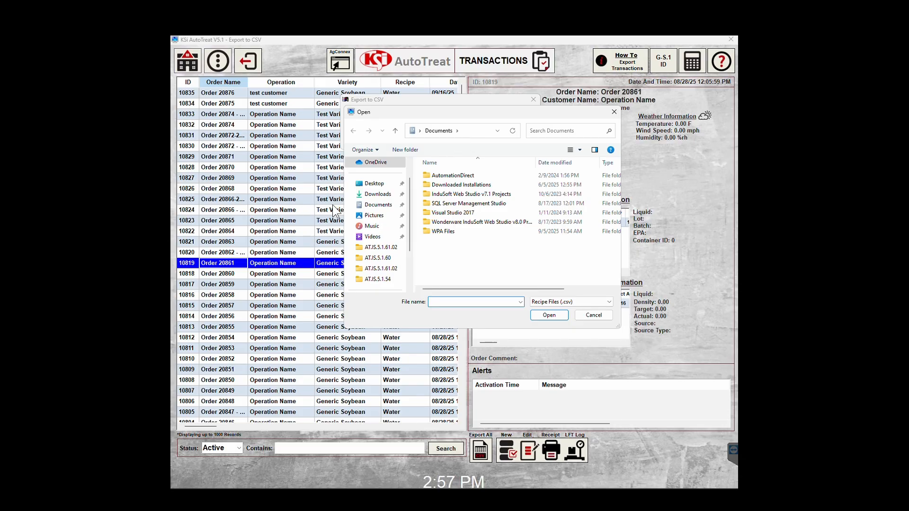
Create a new folder named 'Transactions' on the Desktop.
left_click(372, 185)
right_click(439, 210)
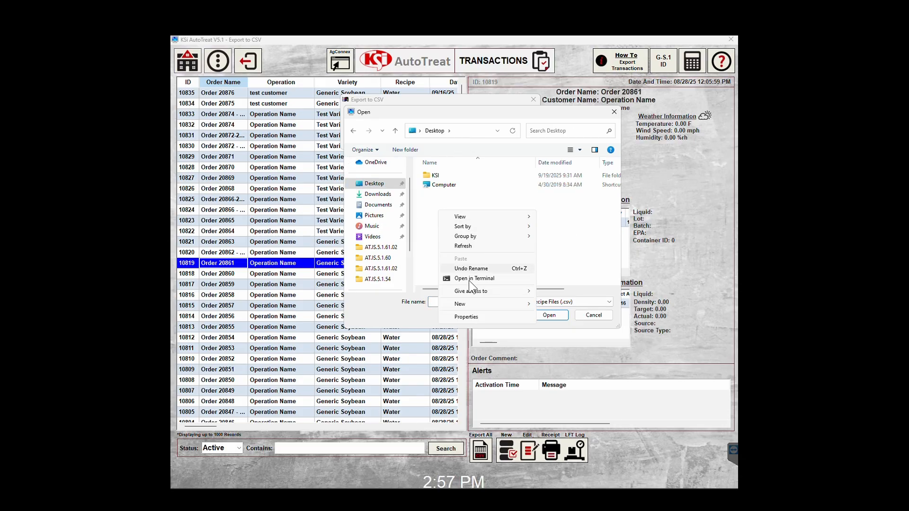
mouse_move(472, 303)
left_click(557, 305)
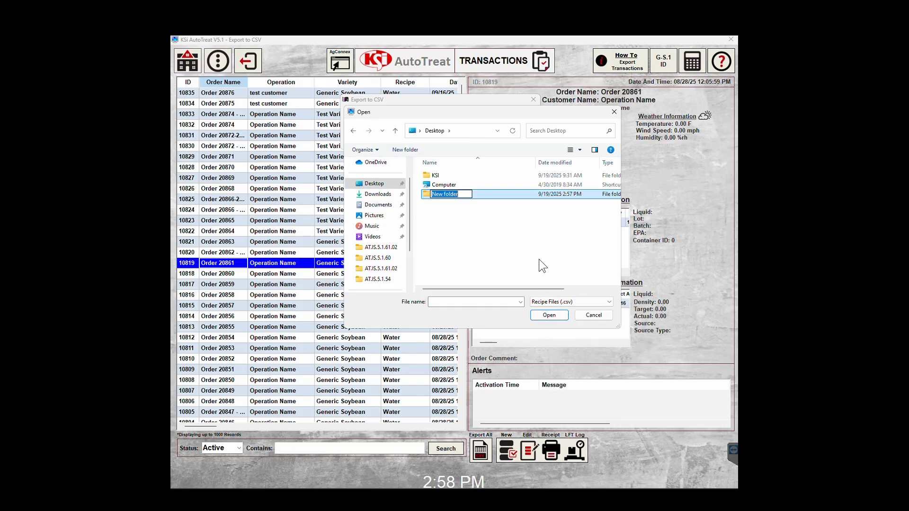
type("Transactions")
key("Return")
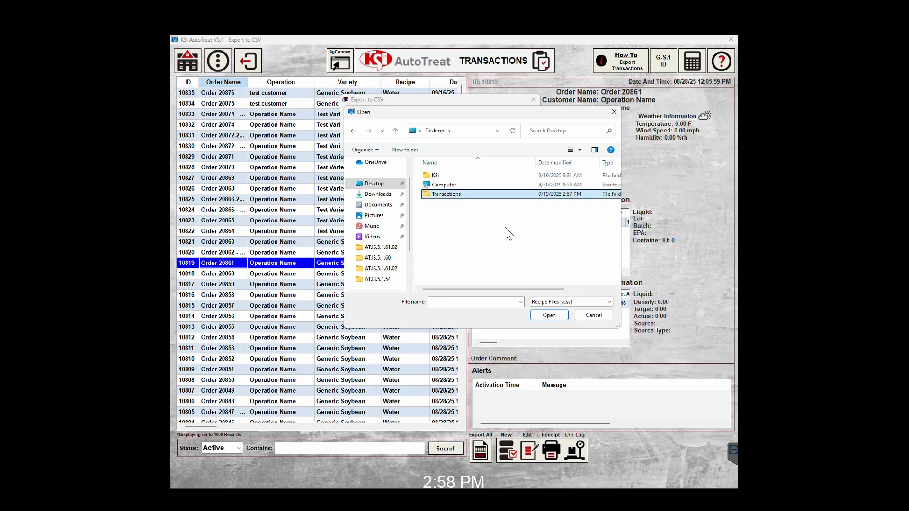
Save the export as 'Transaction 10819' in the Transactions folder, then bring up Start.
left_click(477, 299)
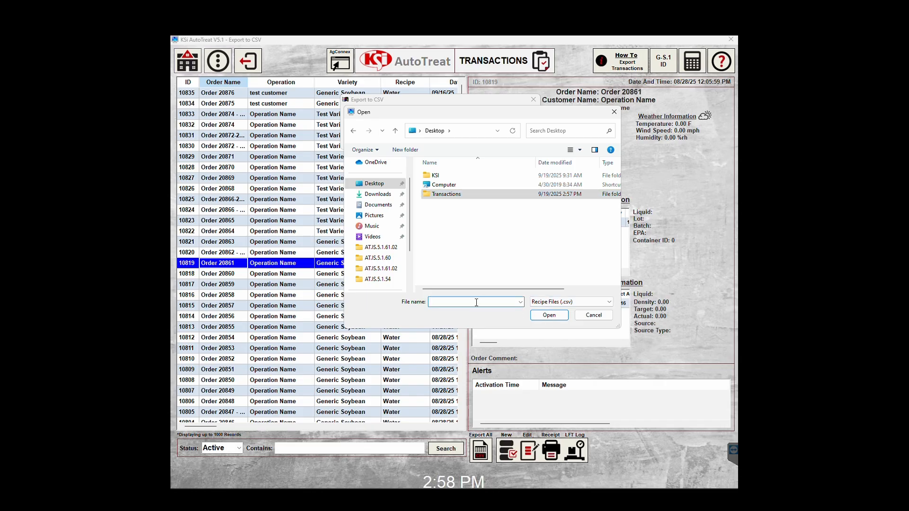
type("Transaction 10")
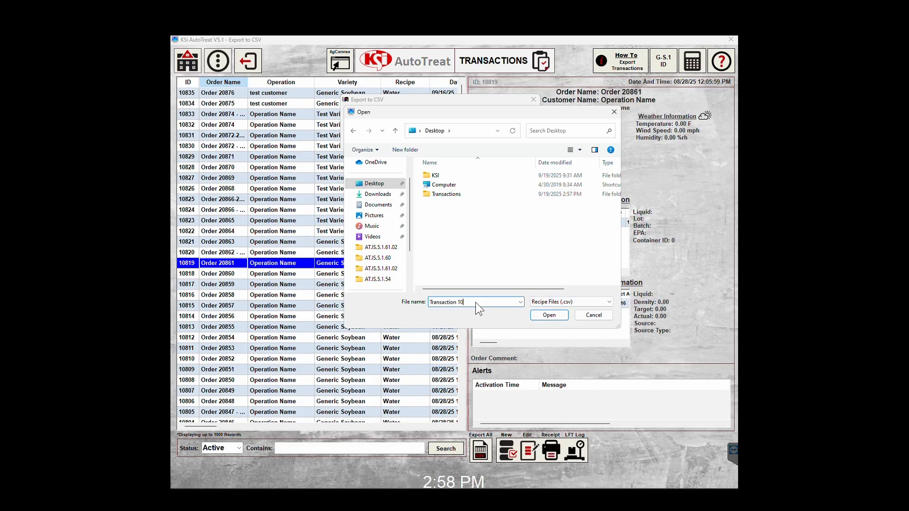
type("819")
double_click(445, 194)
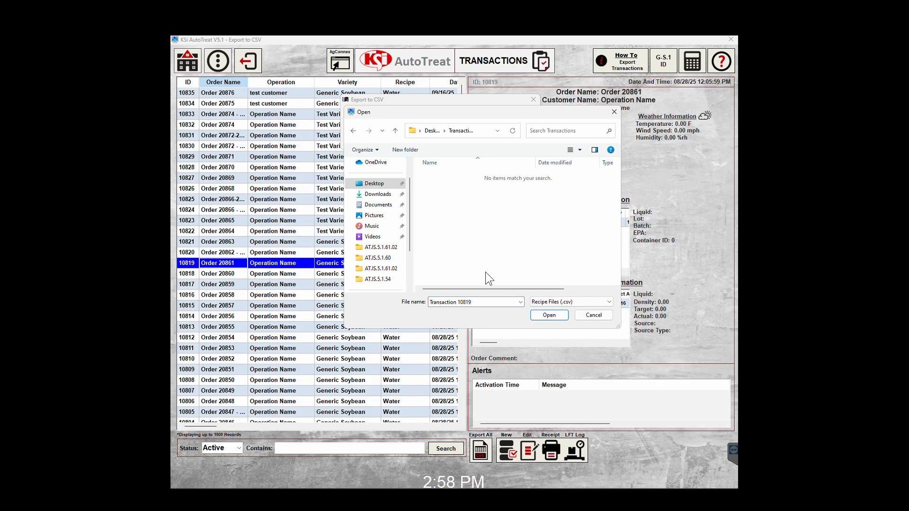
left_click(544, 316)
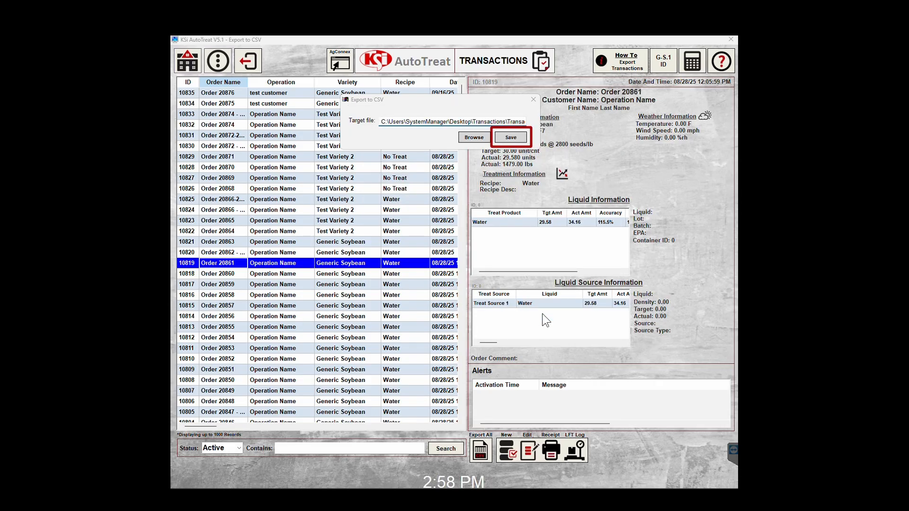
left_click(511, 138)
key("super")
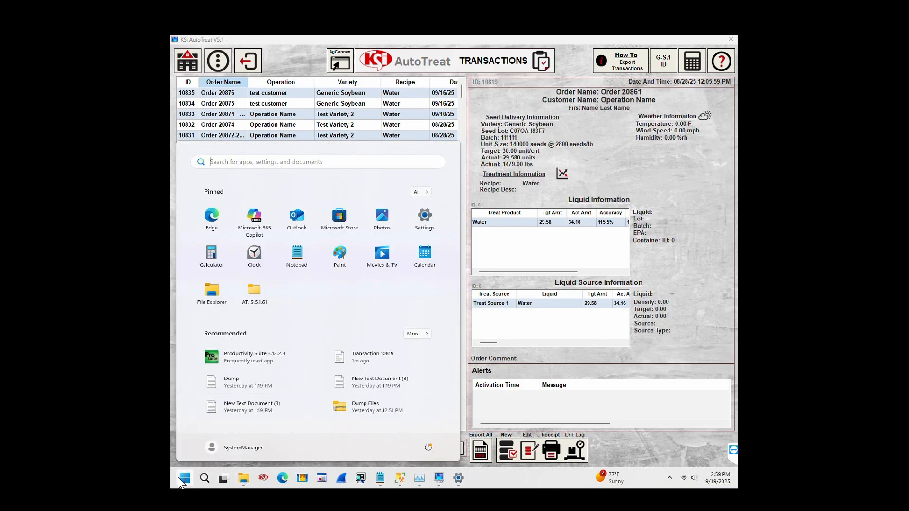
In File Explorer, browse to Desktop > Transactions to view the exported CSV.
left_click(216, 291)
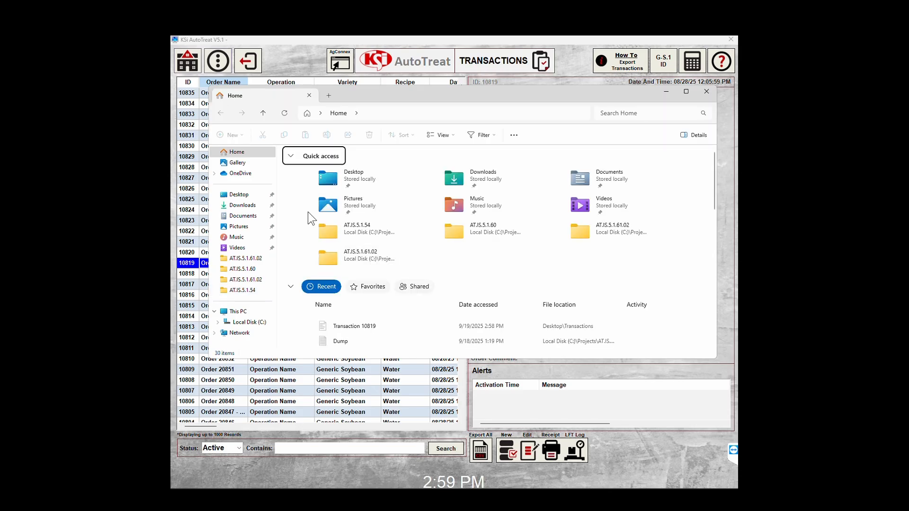
left_click(239, 195)
double_click(311, 173)
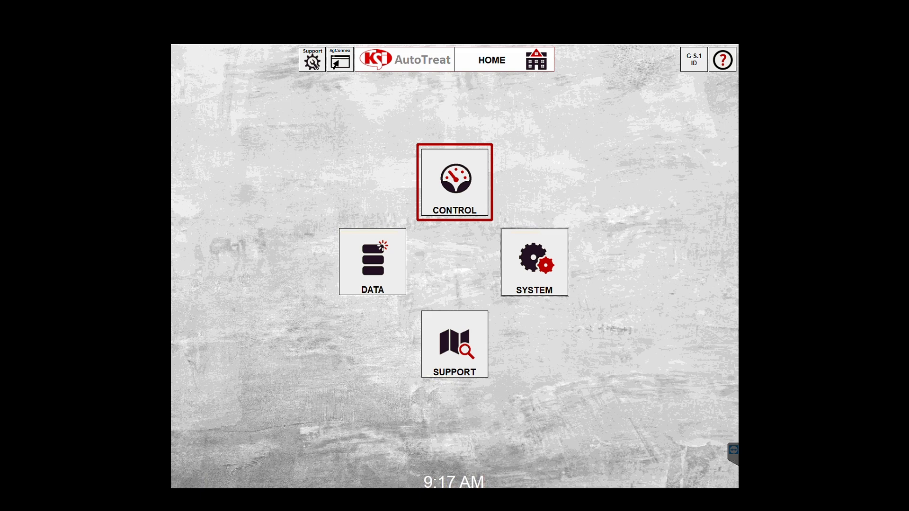
Open the Control screen for the loaded order from the HOME screen's CONTROL tile.
left_click(455, 183)
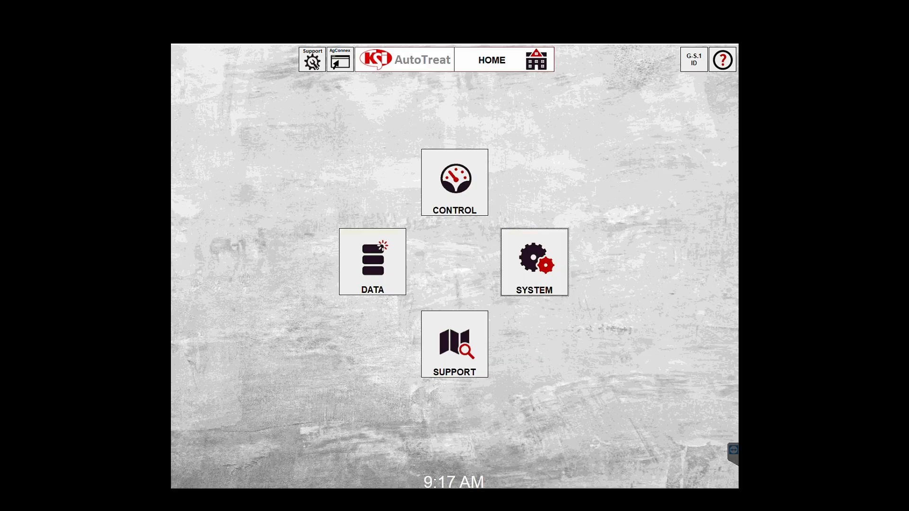
left_click(454, 181)
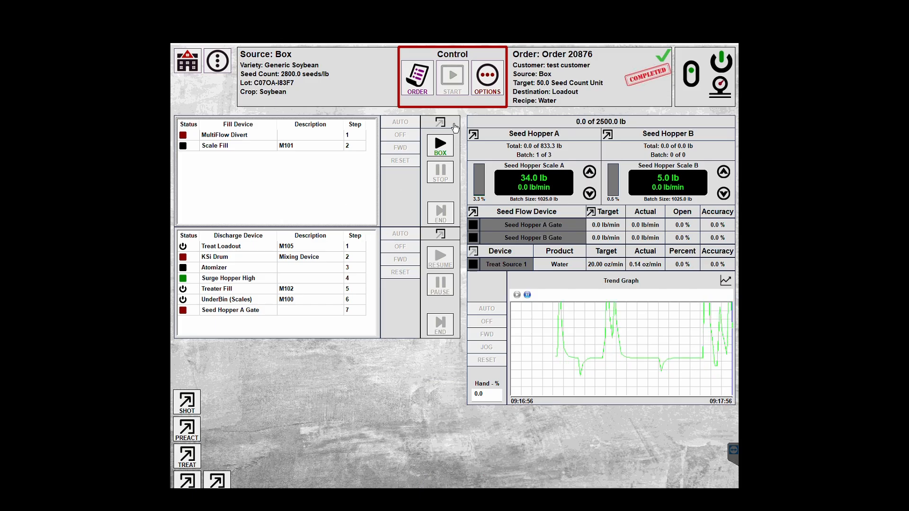
left_click(488, 86)
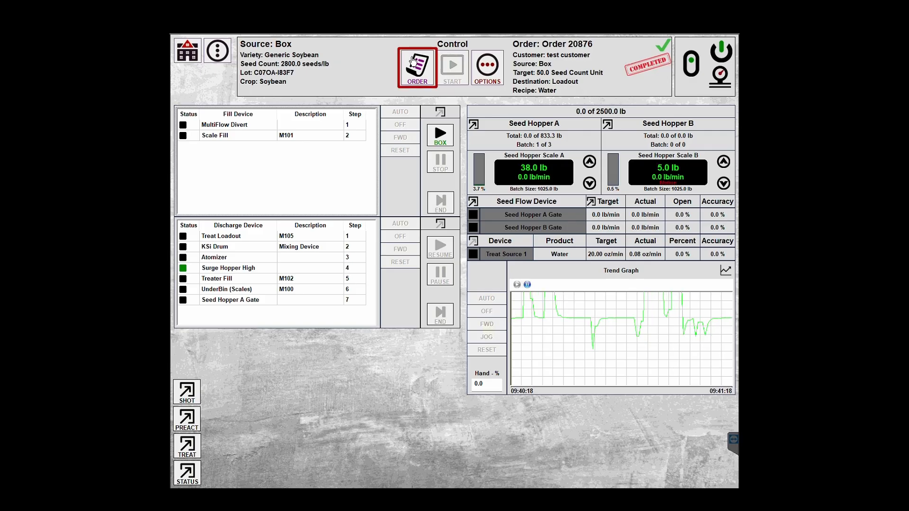
Open the Order Wizard and start a new order, Order 20878.
left_click(416, 67)
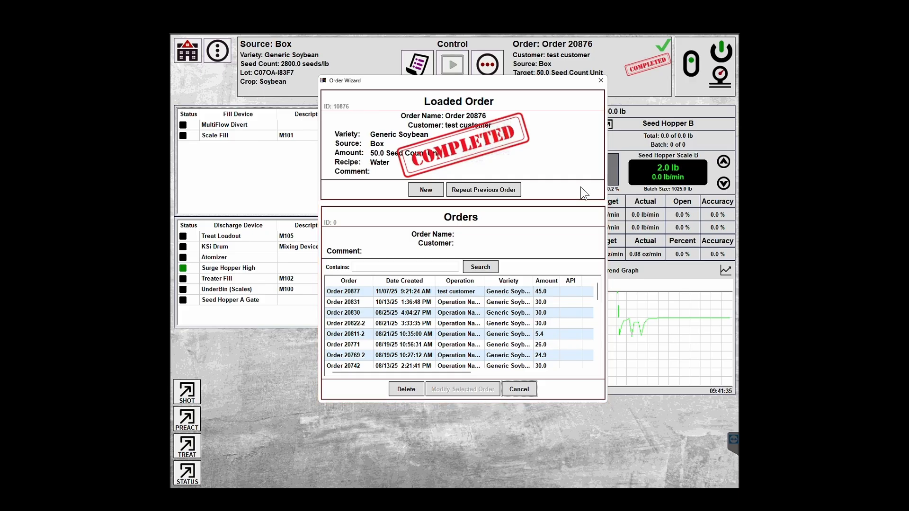
left_click(419, 192)
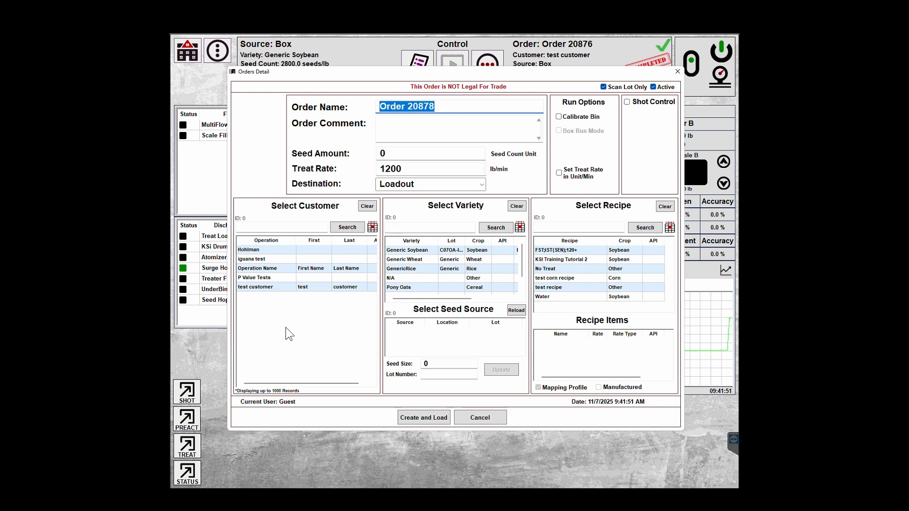
Choose customer Operation Name, variety Generic Soybean, recipe Water and seed source Bin 1.
left_click(262, 269)
left_click(440, 251)
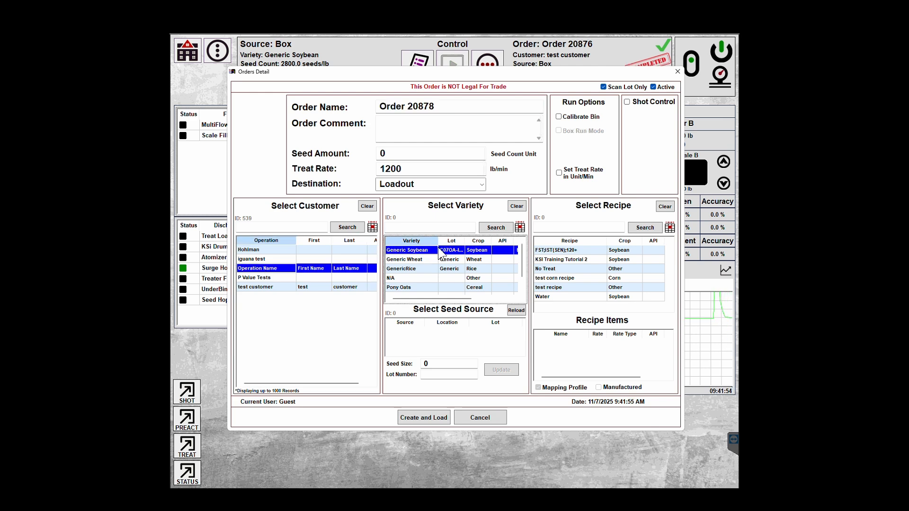
left_click(559, 298)
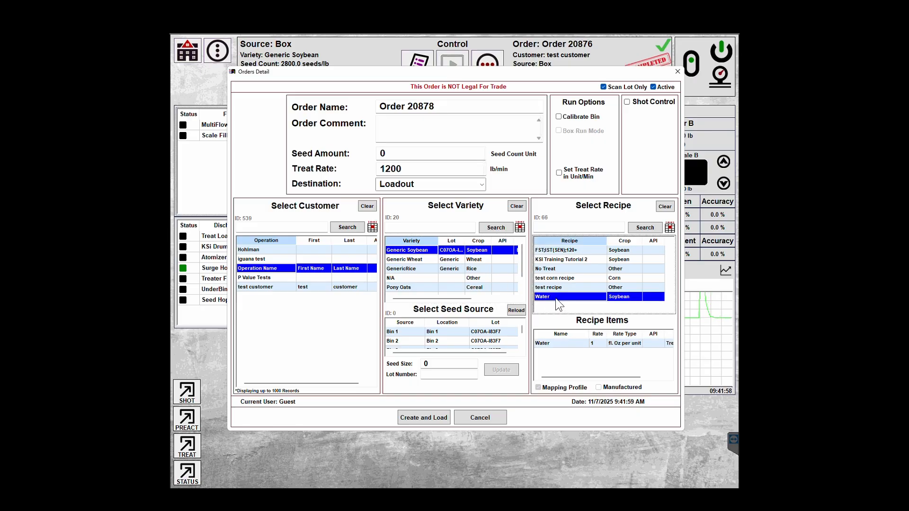
left_click(444, 330)
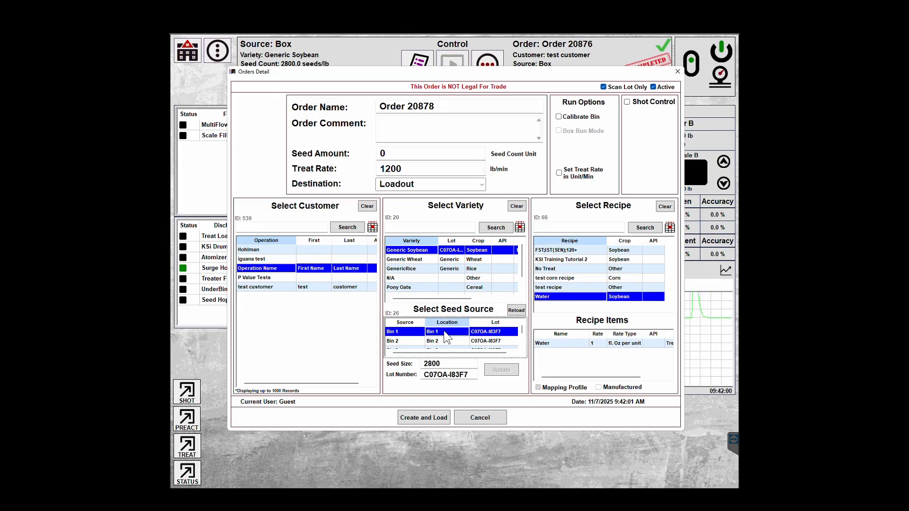
Set the seed amount to 45 and keep the treat rate at 1200.
left_click(402, 154)
key("BackSpace")
type("45")
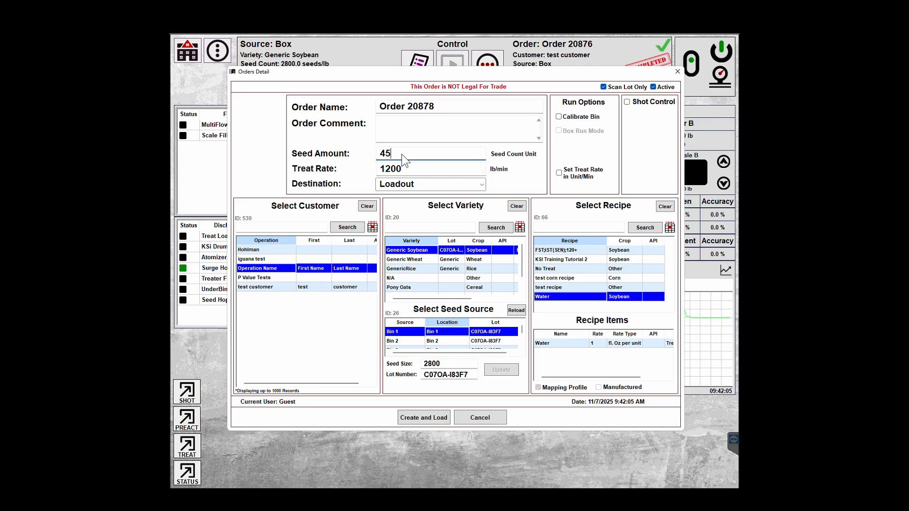
left_click(413, 169)
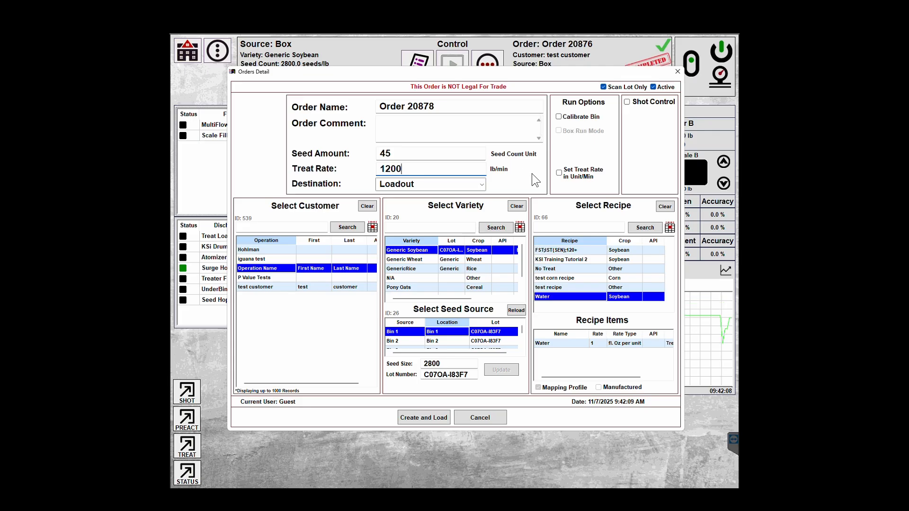
key("Tab")
key("Tab")
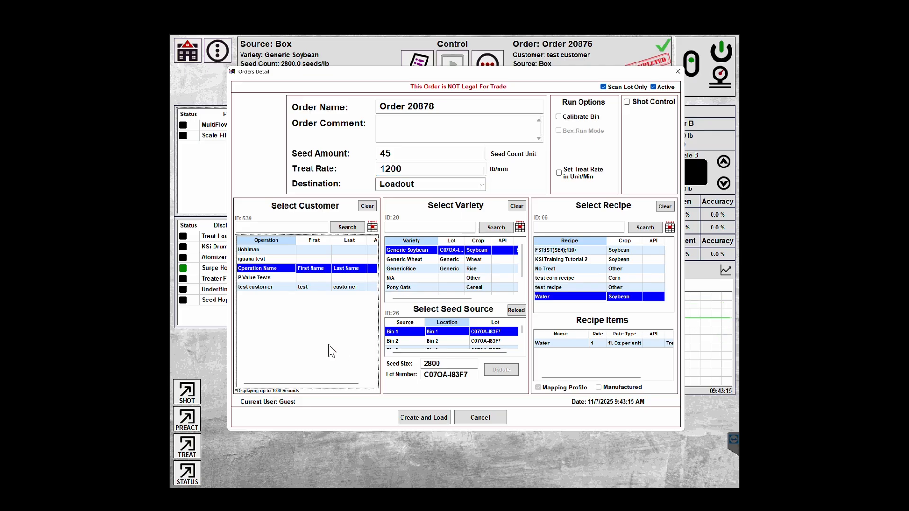
Create and load the Water order, run it to 2253 lb, and dismiss the print-job error.
left_click(426, 419)
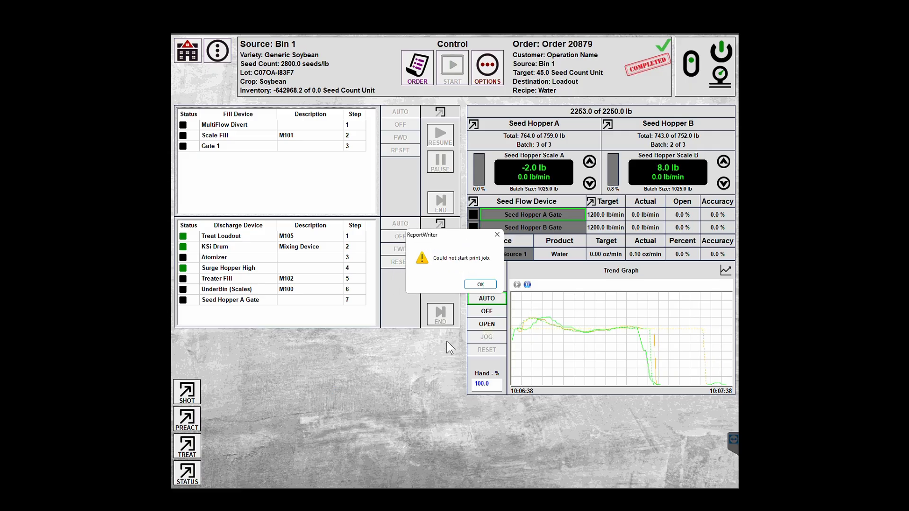
left_click(473, 285)
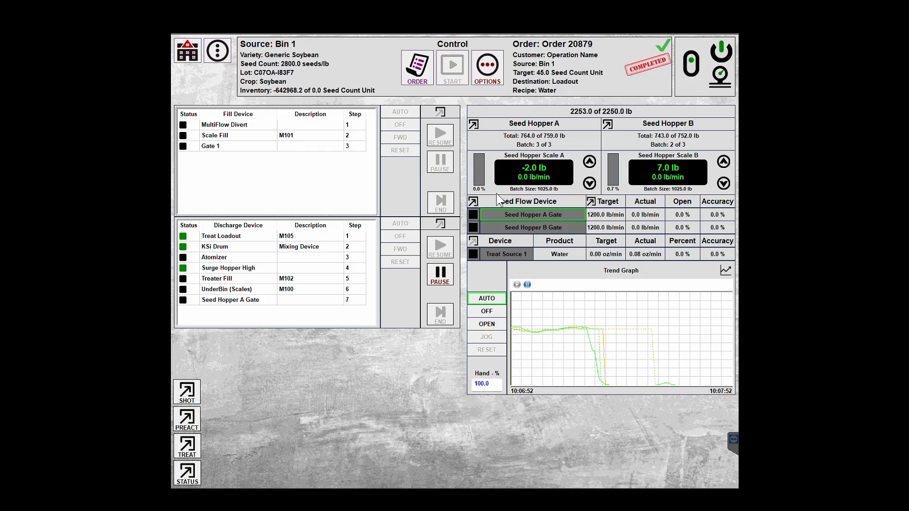
Open the Order Wizard and its order details to reload Order 20878.
left_click(418, 82)
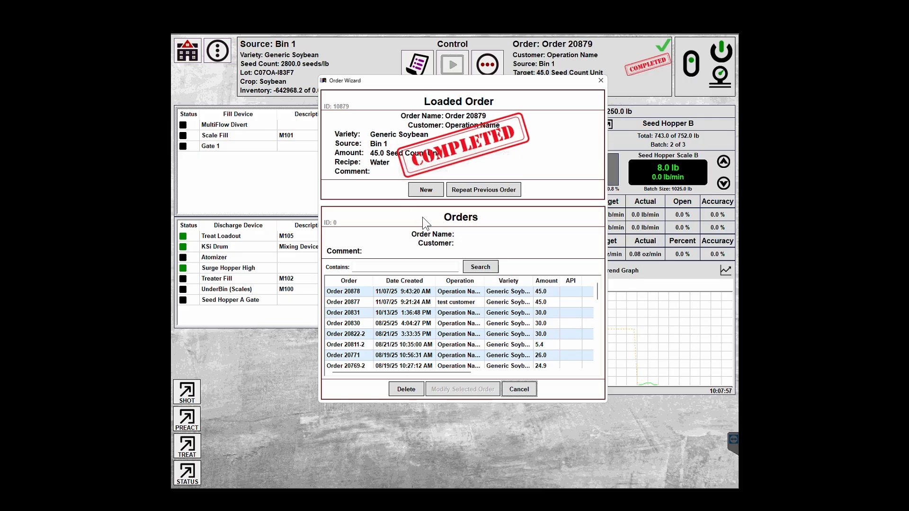
left_click(431, 189)
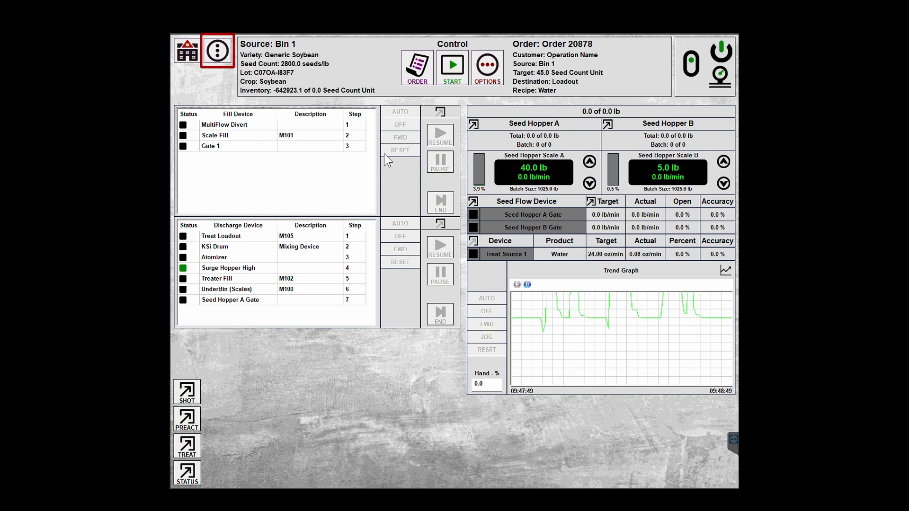
Switch to the HOA screen, then select Treater Fill under Motor and KSi Drum under General.
left_click(227, 59)
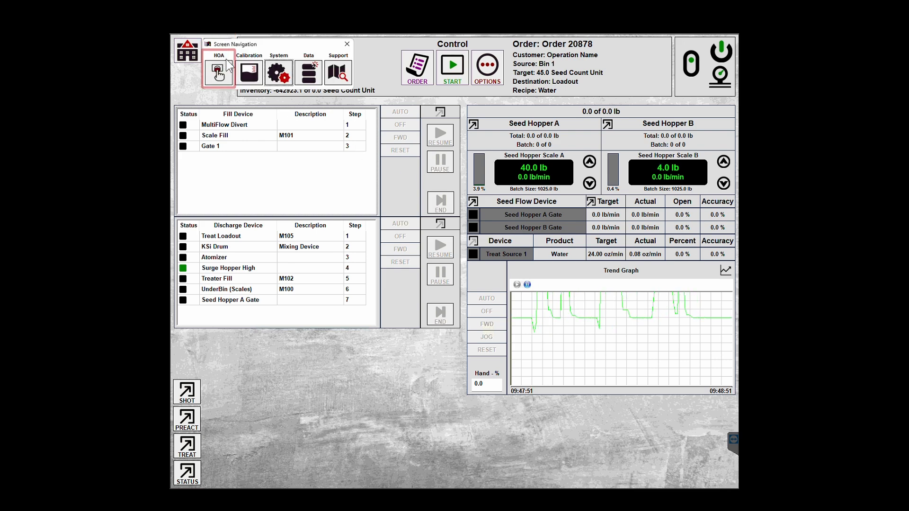
left_click(219, 78)
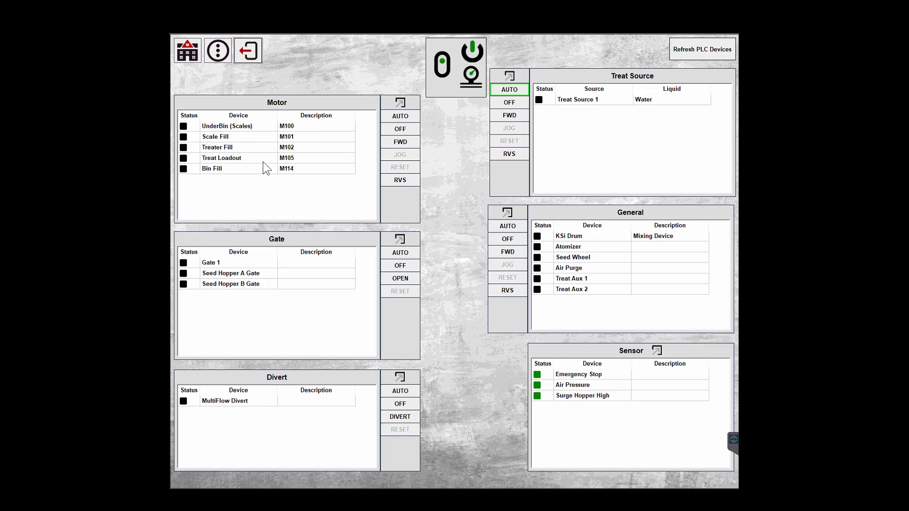
left_click(218, 145)
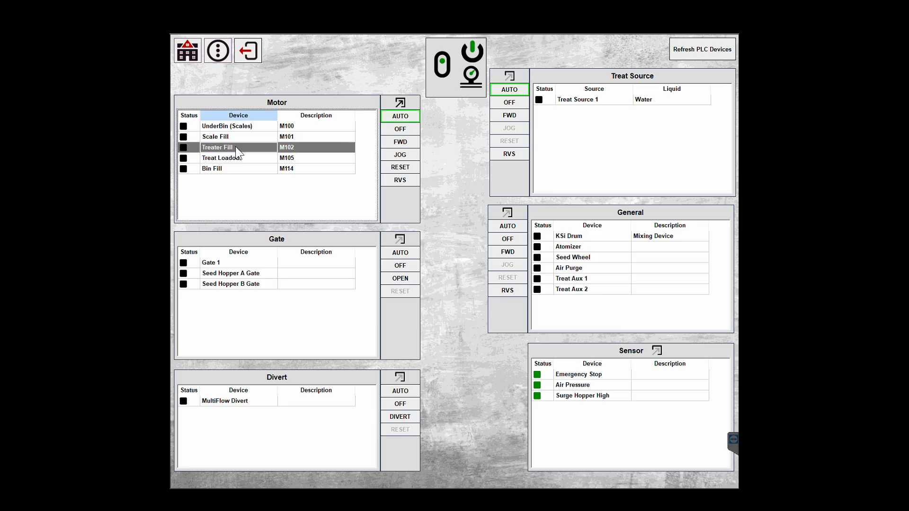
left_click(578, 237)
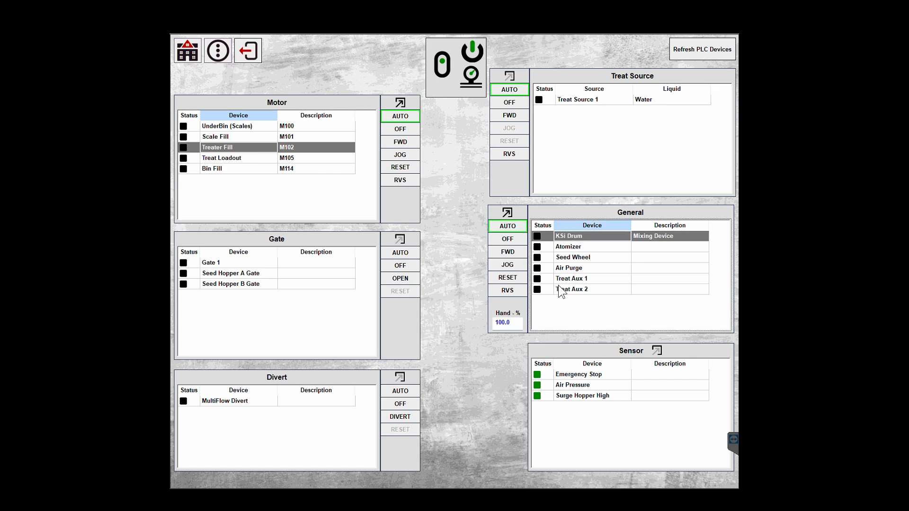